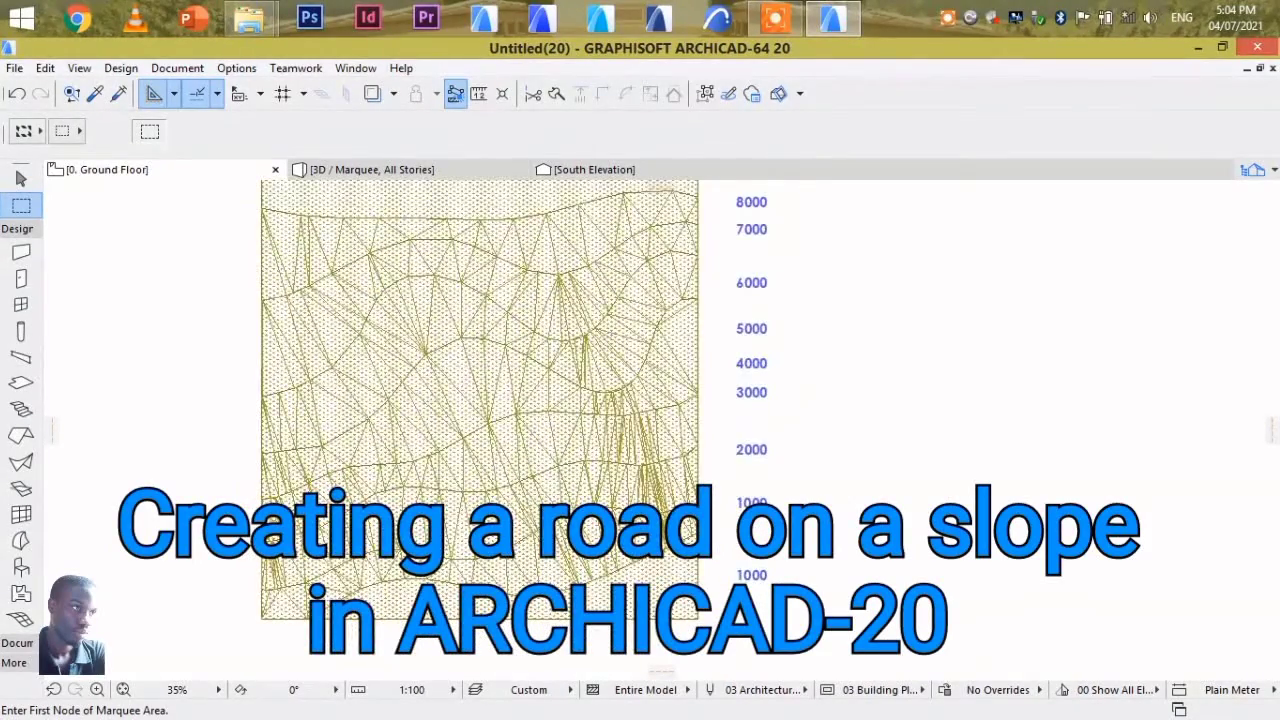
- Sketch the road's first edge as a winding spline across the mesh, from beyond its lower-right corner to past its upper-left edge
middle_drag(470, 425, 486, 409)
click(17, 229)
click(17, 248)
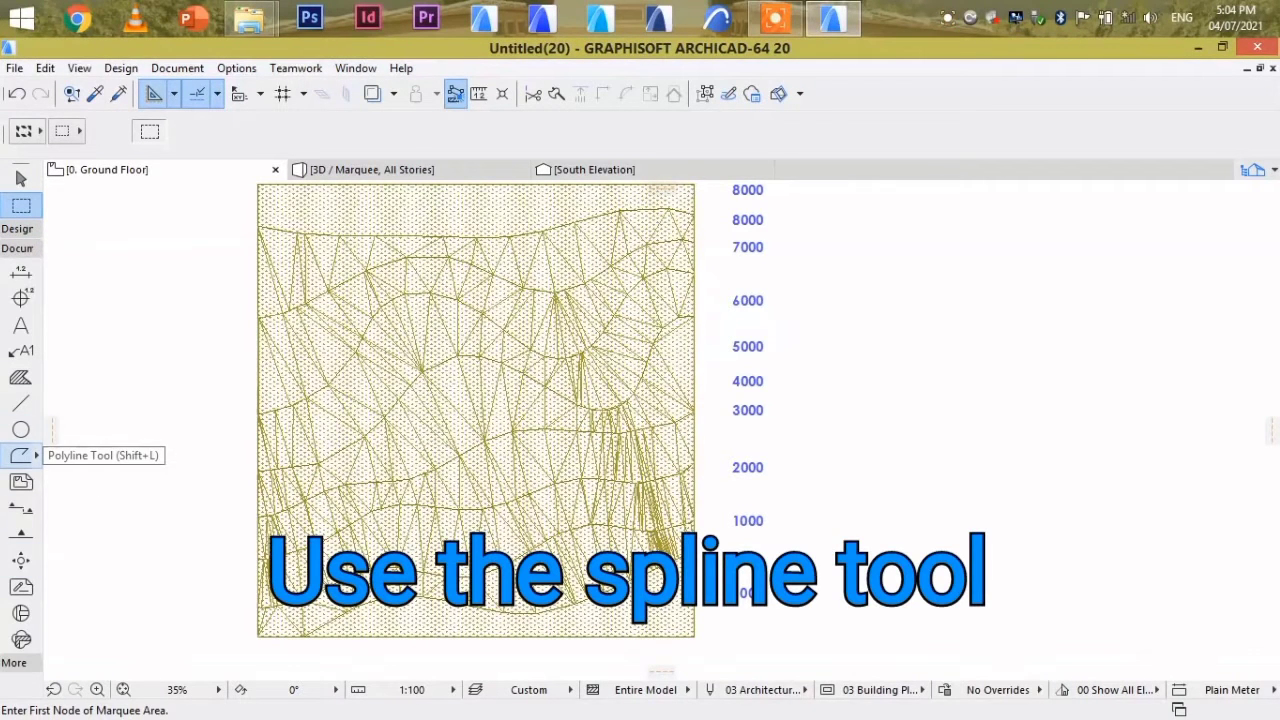
click(14, 662)
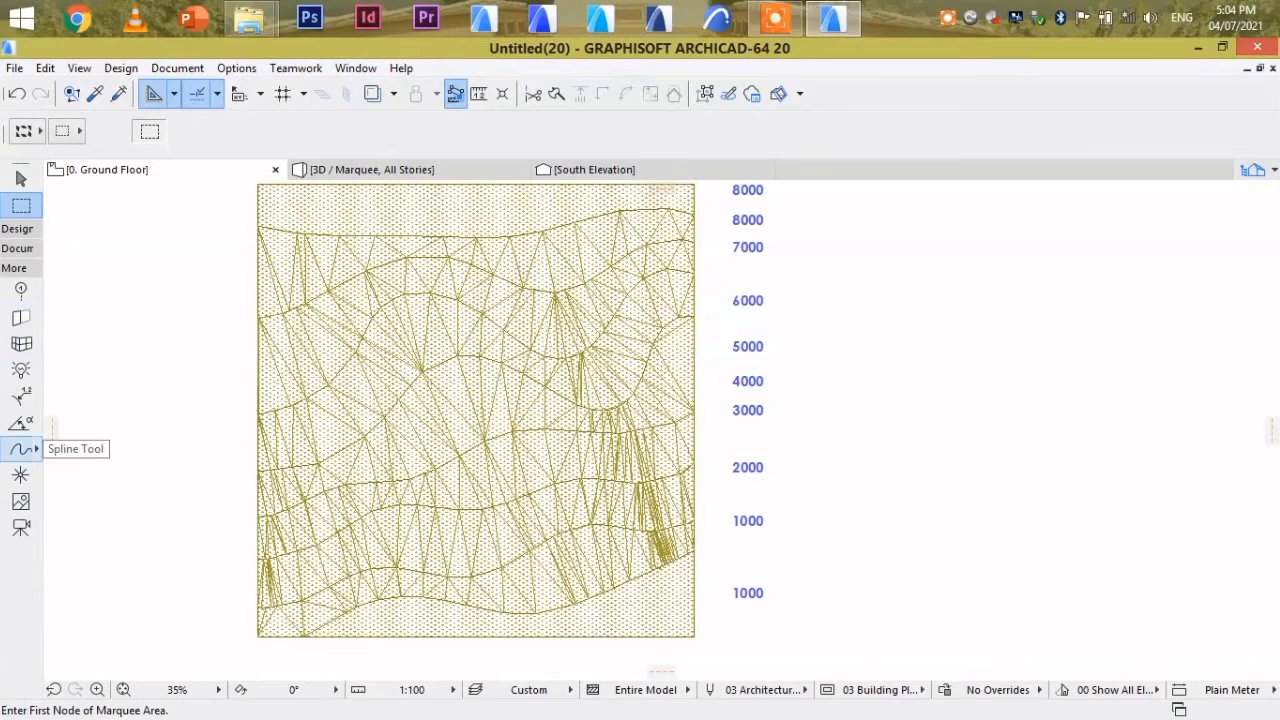
click(21, 449)
middle_drag(476, 410, 496, 400)
click(625, 627)
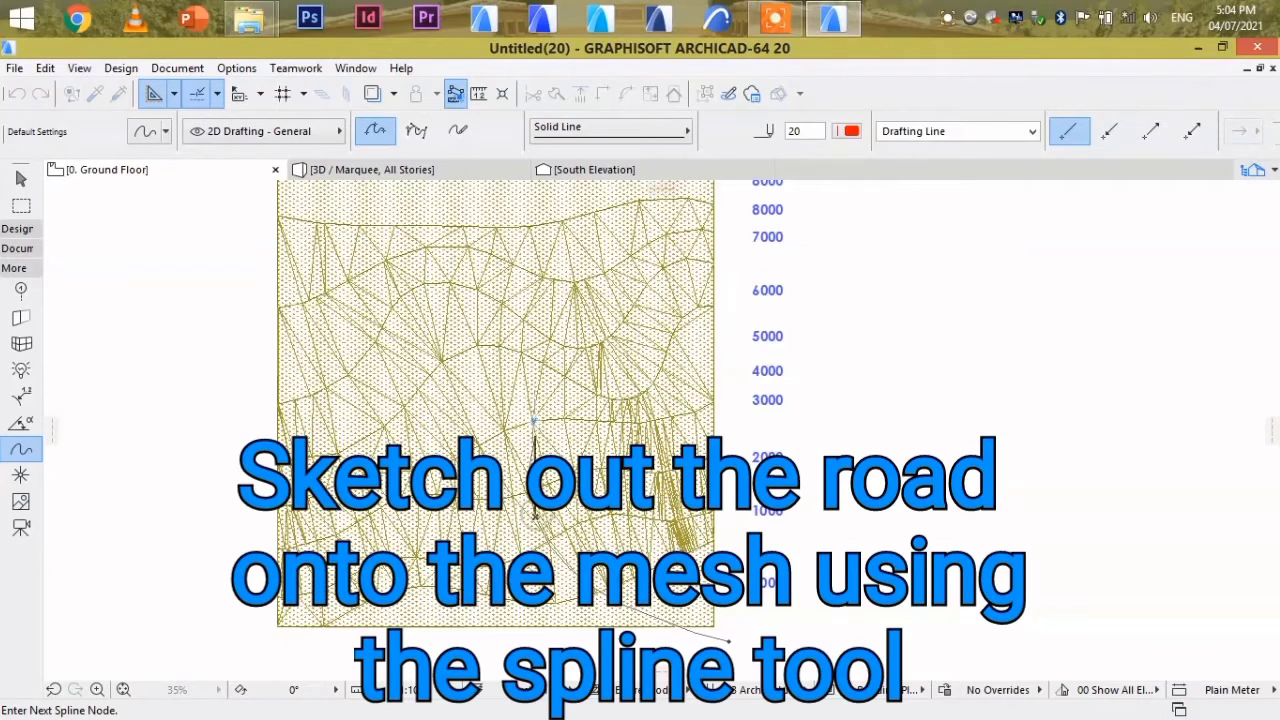
click(515, 425)
middle_drag(448, 356, 446, 428)
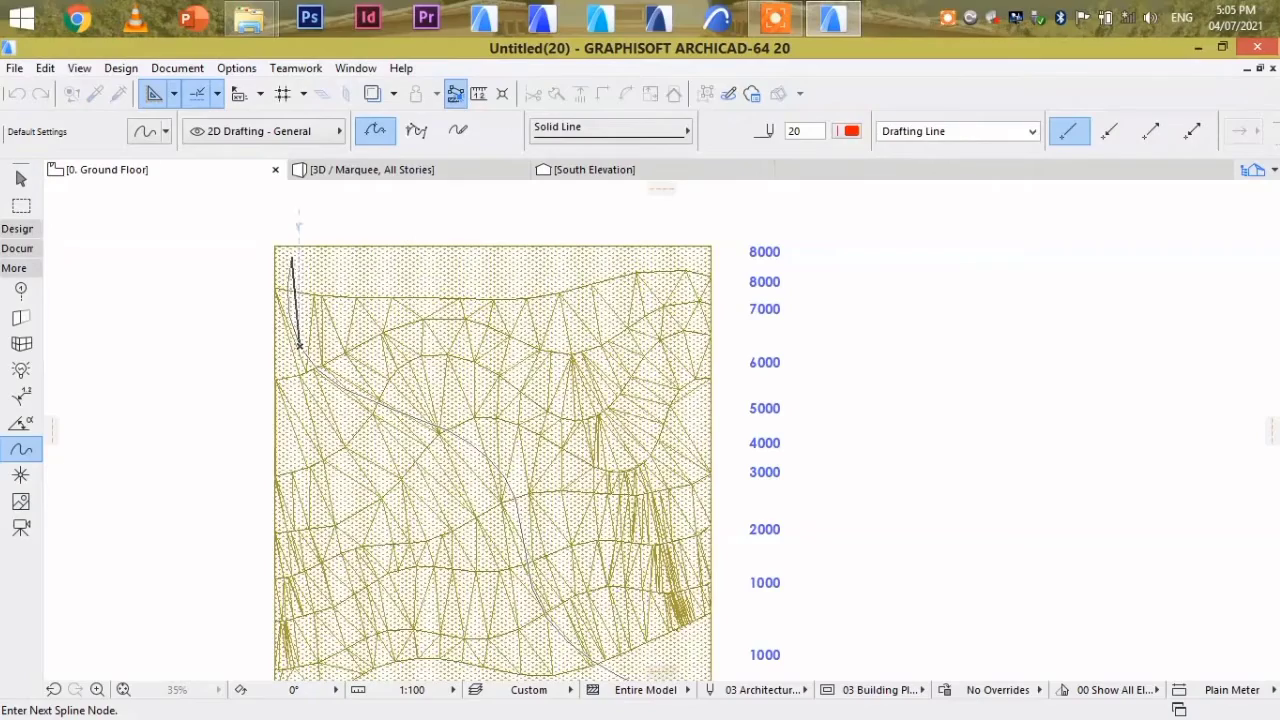
double_click(292, 231)
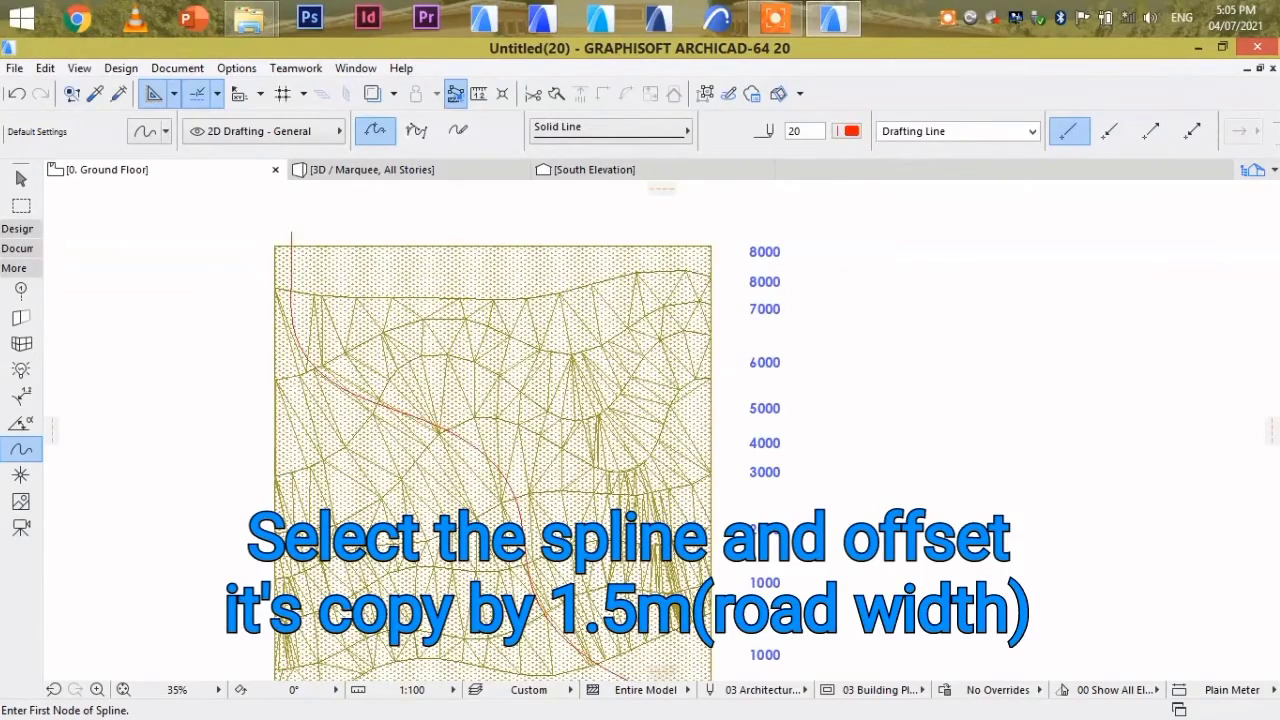
- Select the road spline and offset a copy of it to form the road's second edge
scroll(899, 387, down, 2)
scroll(766, 633, up, 2)
middle_drag(766, 633, 784, 677)
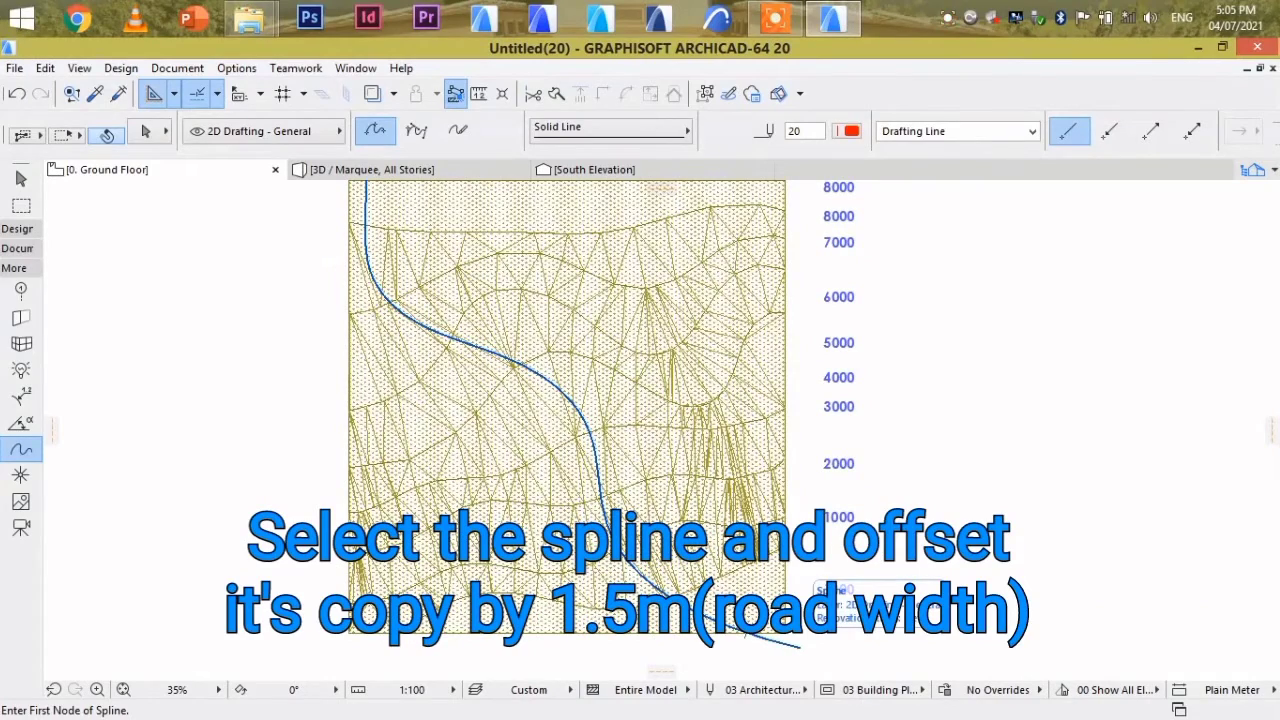
shift+click(800, 648)
middle_drag(800, 647, 818, 562)
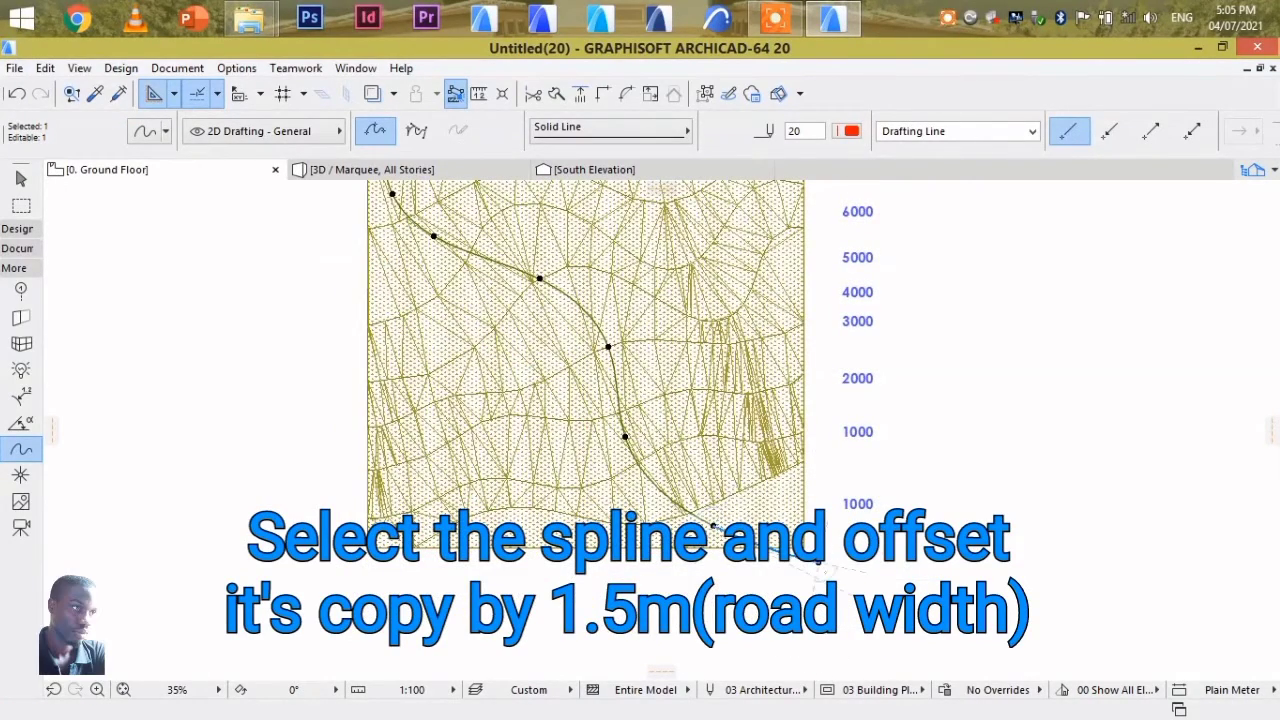
click(818, 562)
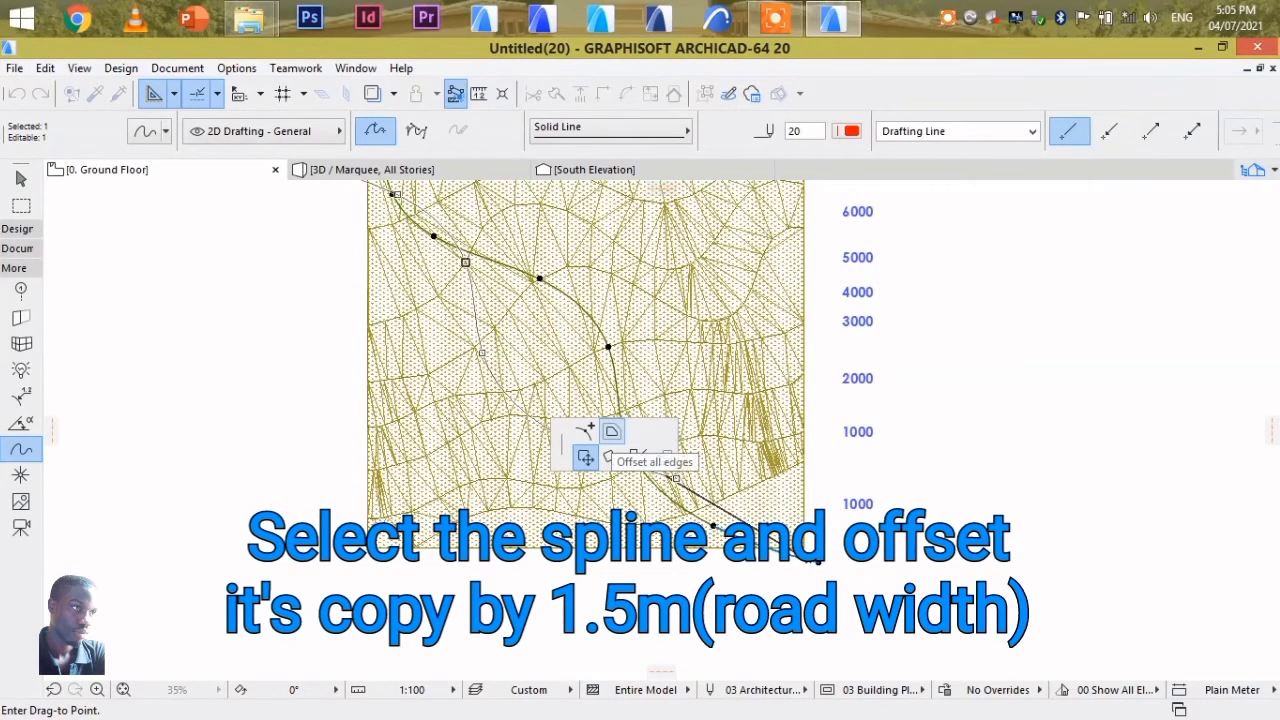
click(609, 457)
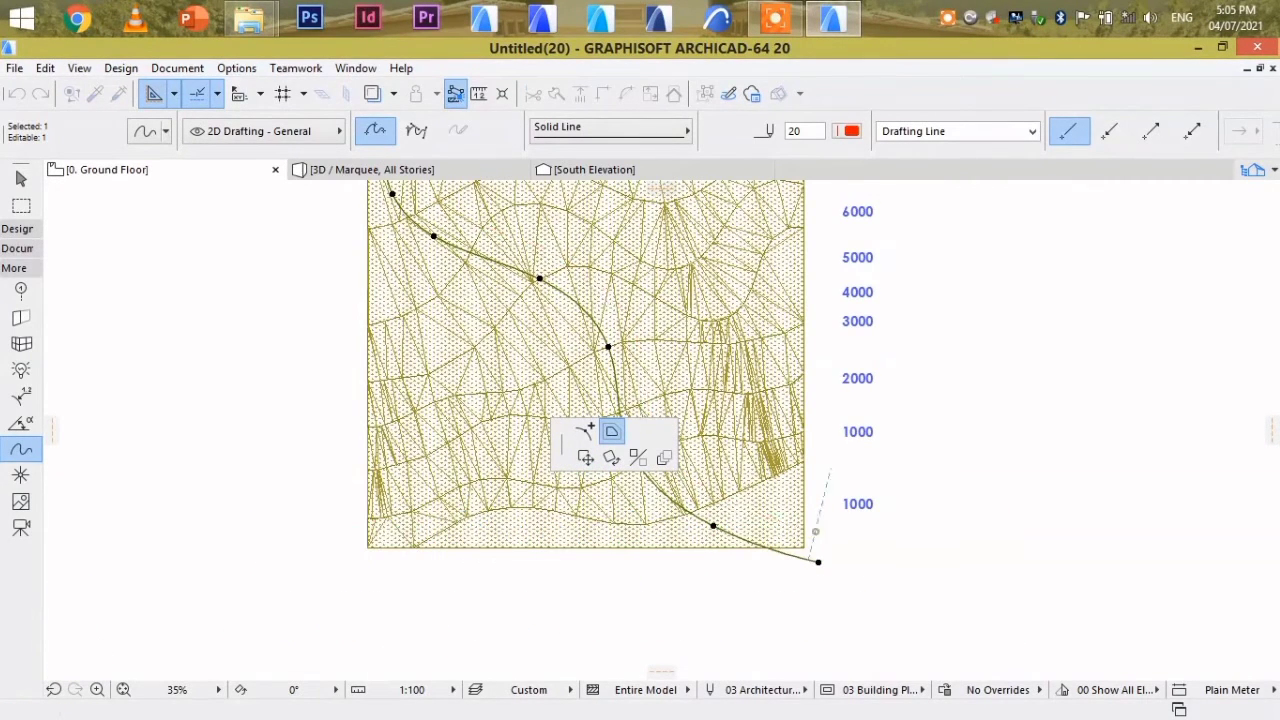
click(824, 533)
scroll(871, 603, down, 2)
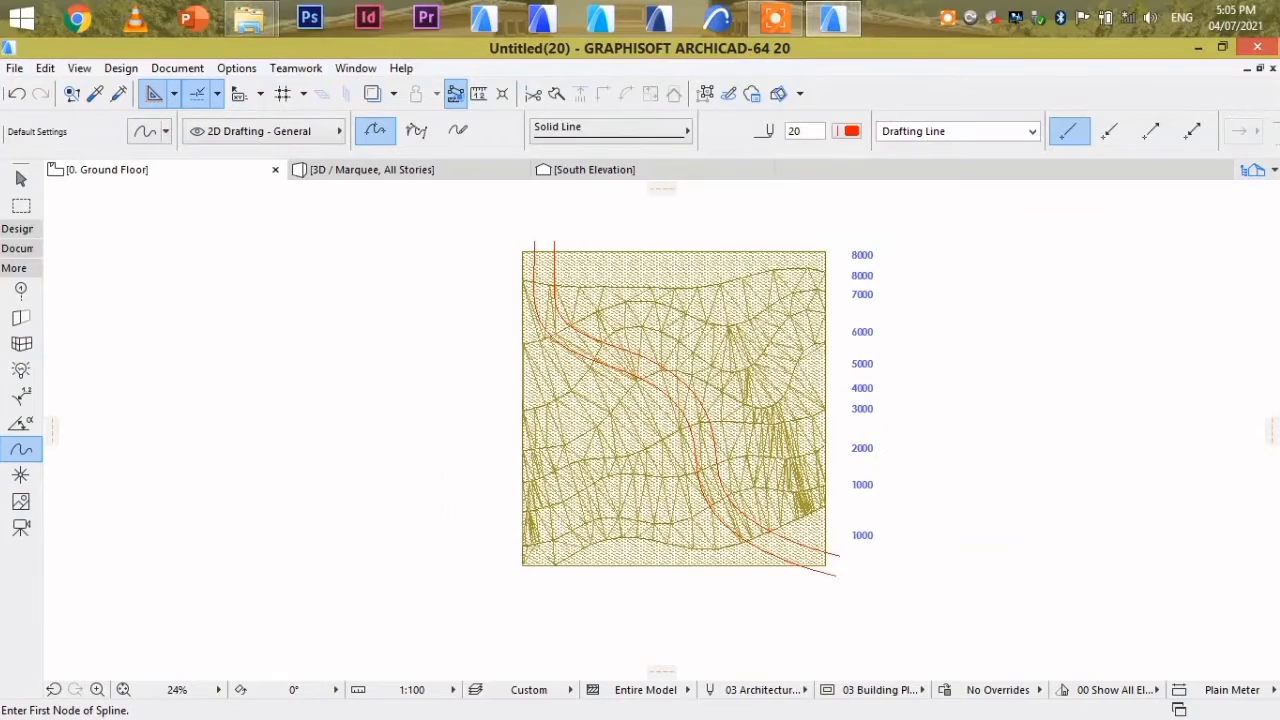
- Draw a line across both splines just outside the mesh's lower-right corner to close that end of the road
scroll(580, 290, up, 1)
middle_drag(580, 290, 552, 224)
scroll(769, 387, down, 1)
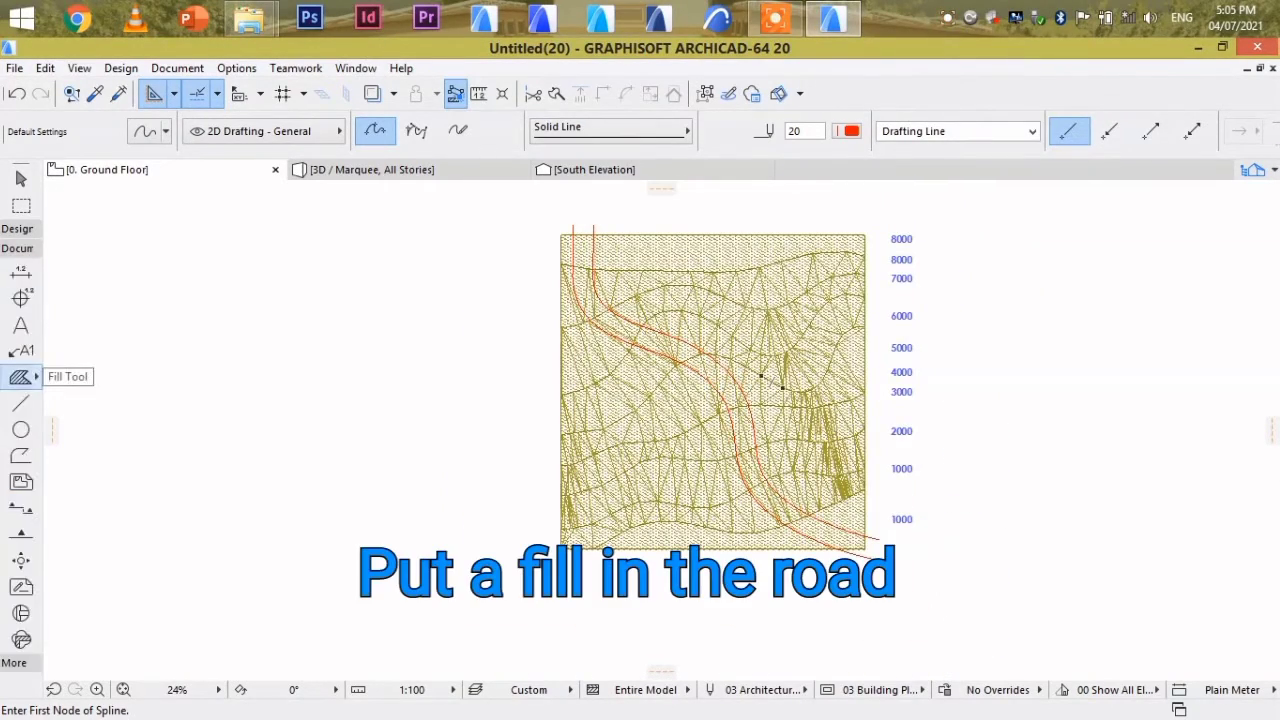
click(20, 377)
scroll(857, 530, up, 6)
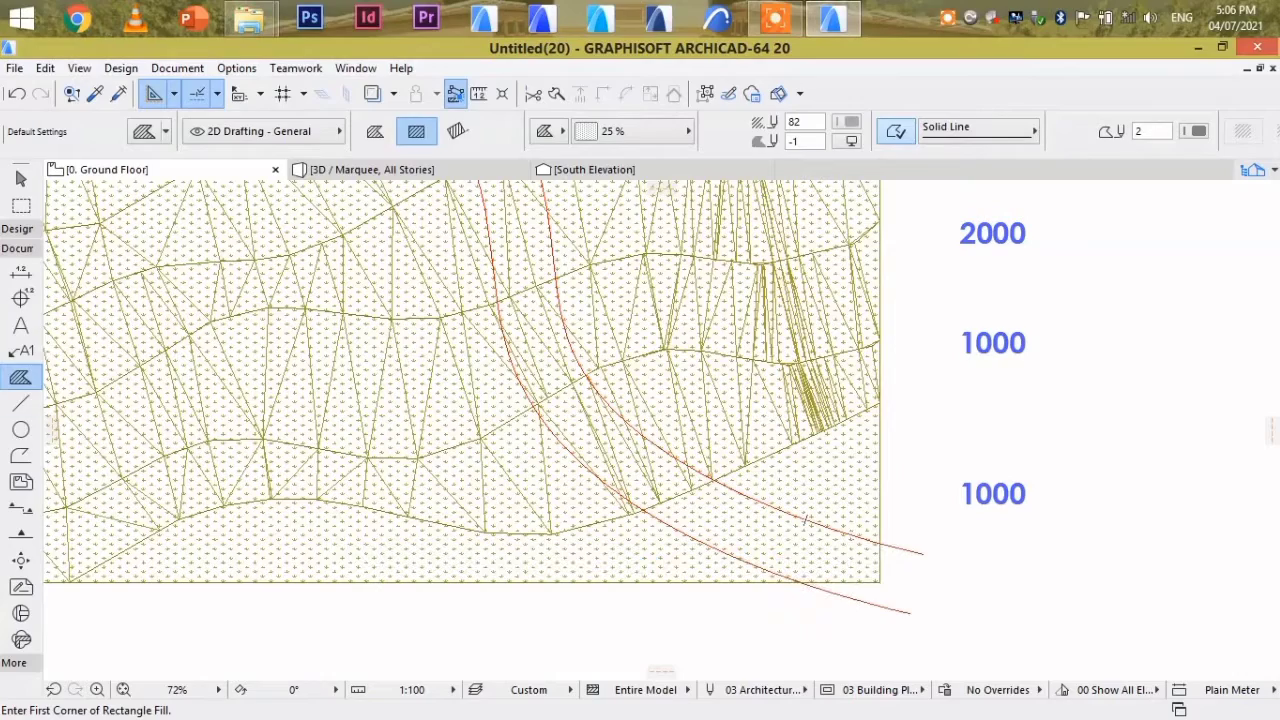
click(20, 402)
click(910, 540)
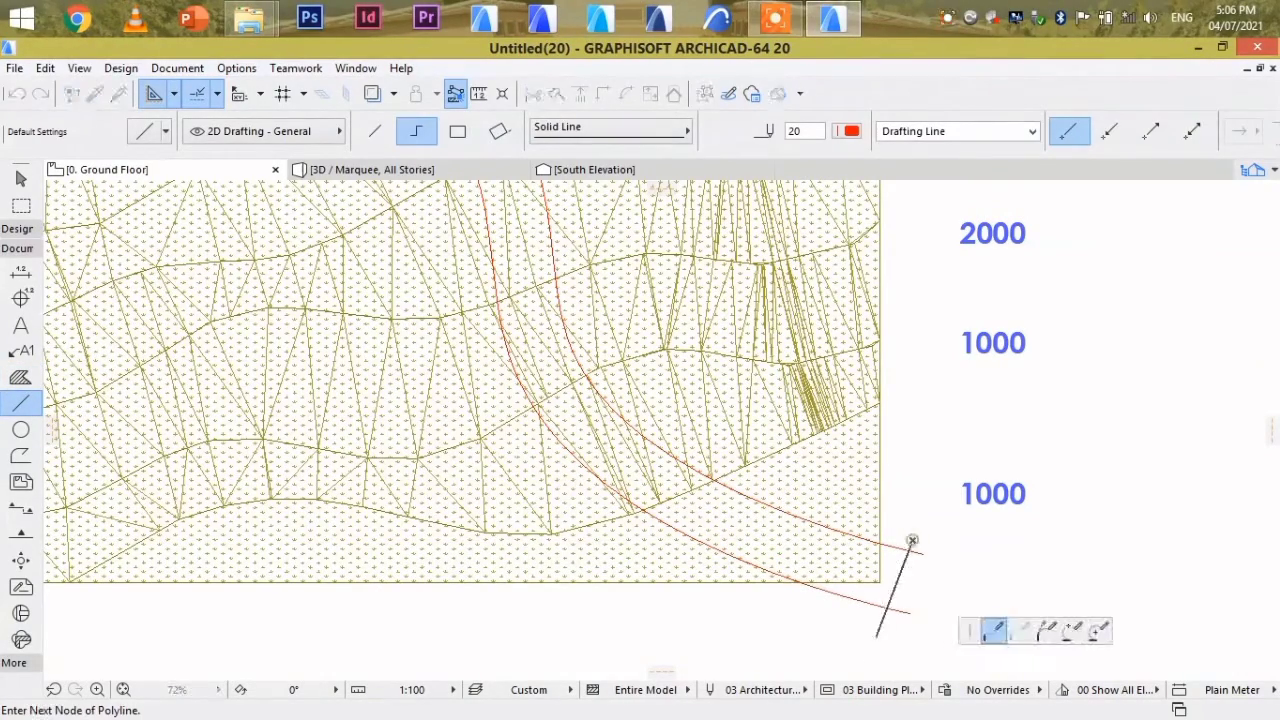
scroll(922, 618, down, 1)
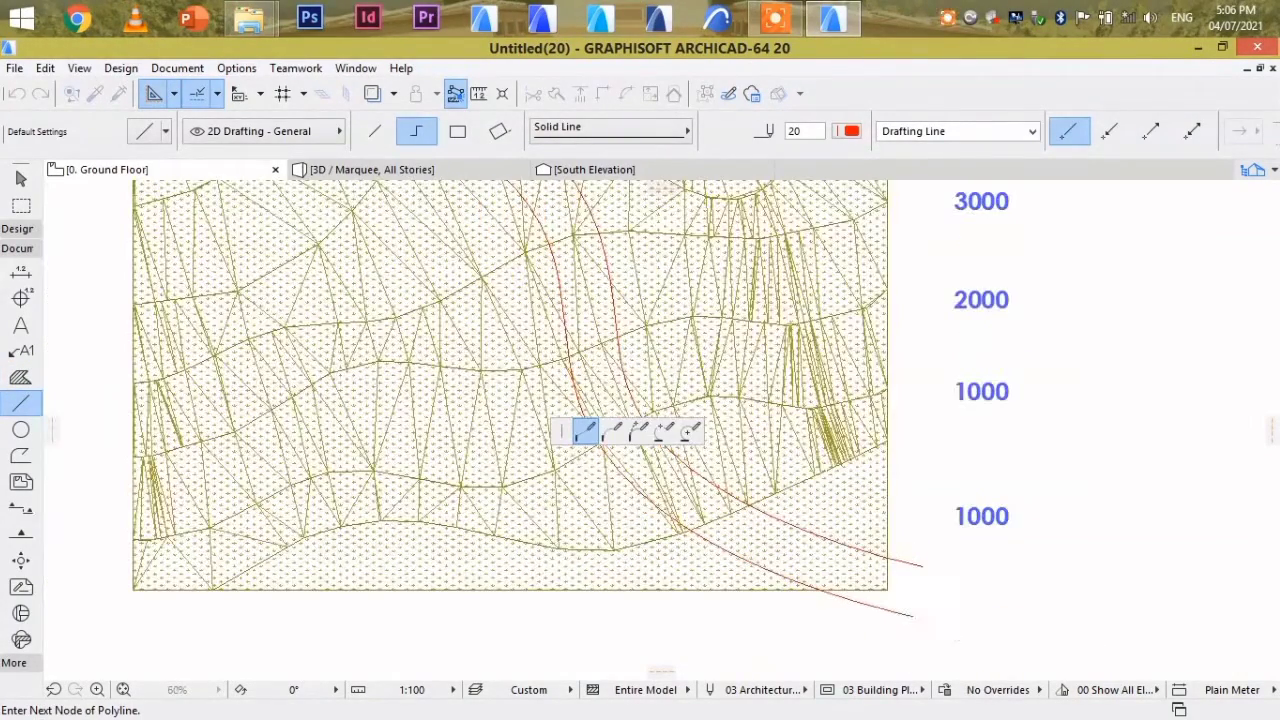
double_click(886, 636)
- Draw a single straight line across both splines above the mesh to close the road's upper end
scroll(904, 637, down, 4)
click(375, 131)
scroll(551, 220, up, 3)
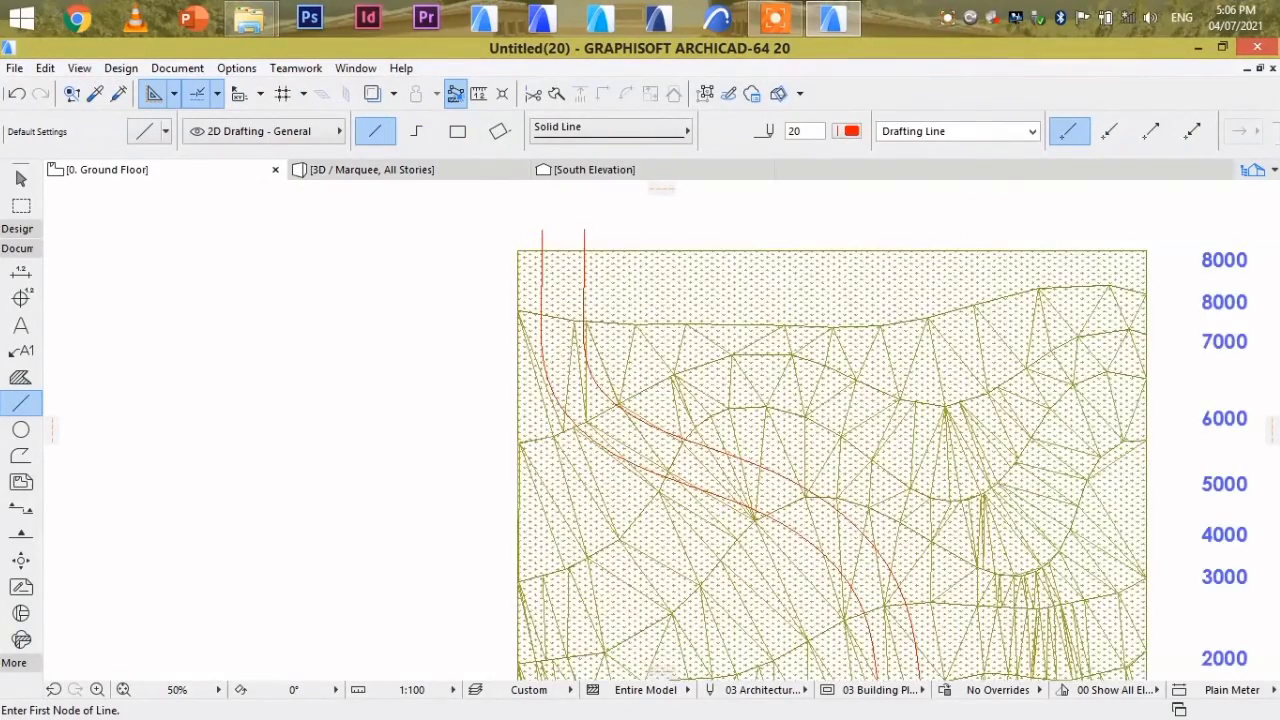
click(585, 235)
click(596, 238)
scroll(640, 342, down, 4)
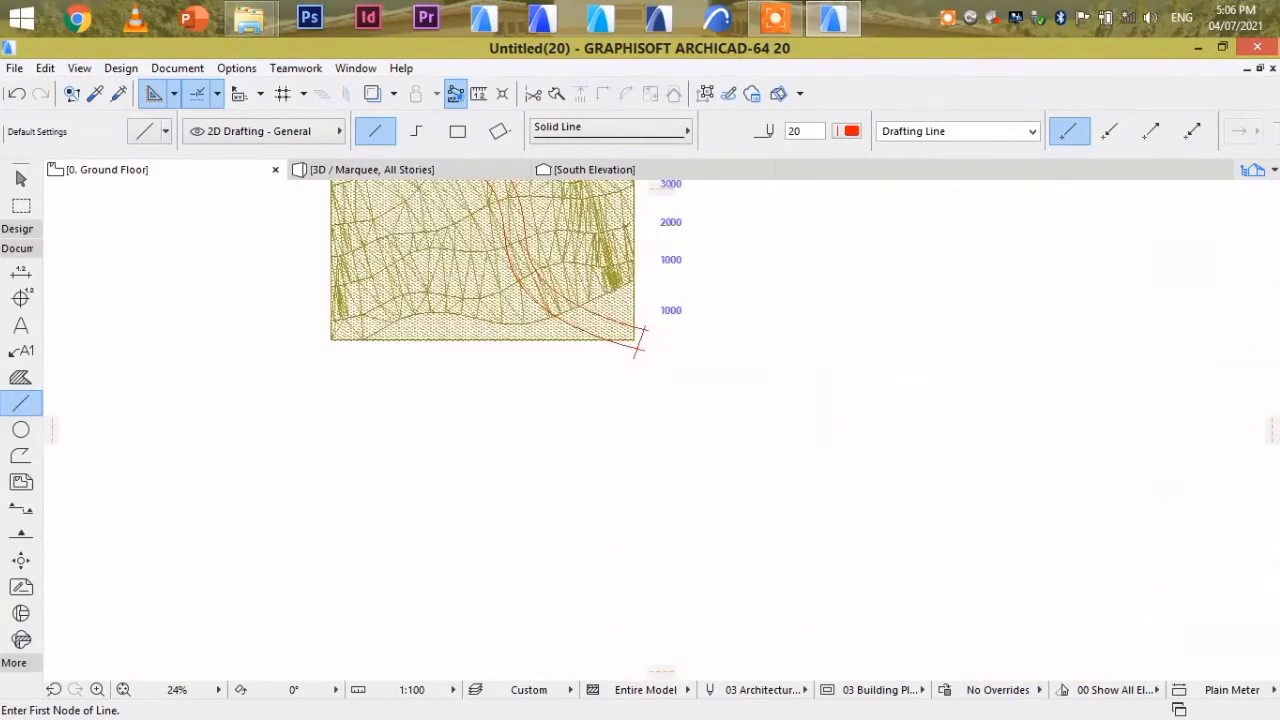
- Create a 25 % fill in the area enclosed by the two road splines within the mesh outline
click(20, 377)
scroll(635, 290, up, 6)
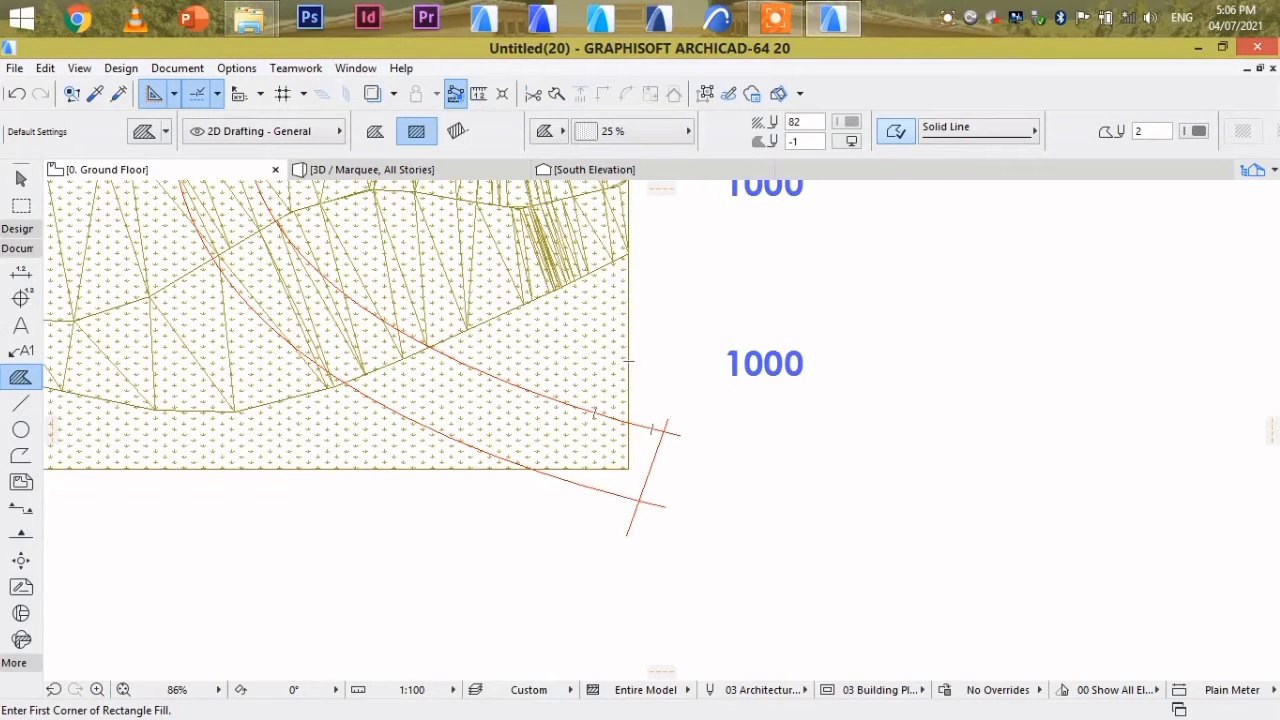
key(ctrl+z)
click(573, 437)
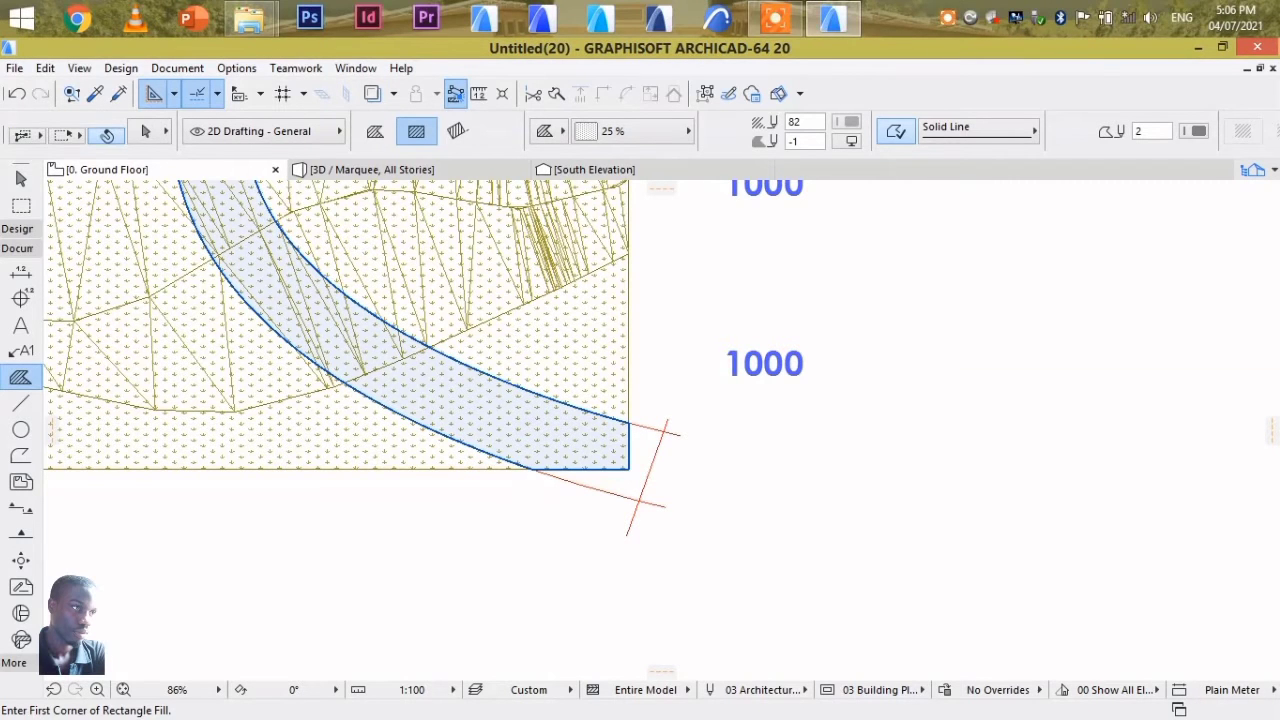
- Select the road fill, bring it forward in the display order over the mesh, and deselect it
shift+click(597, 430)
scroll(746, 435, down, 8)
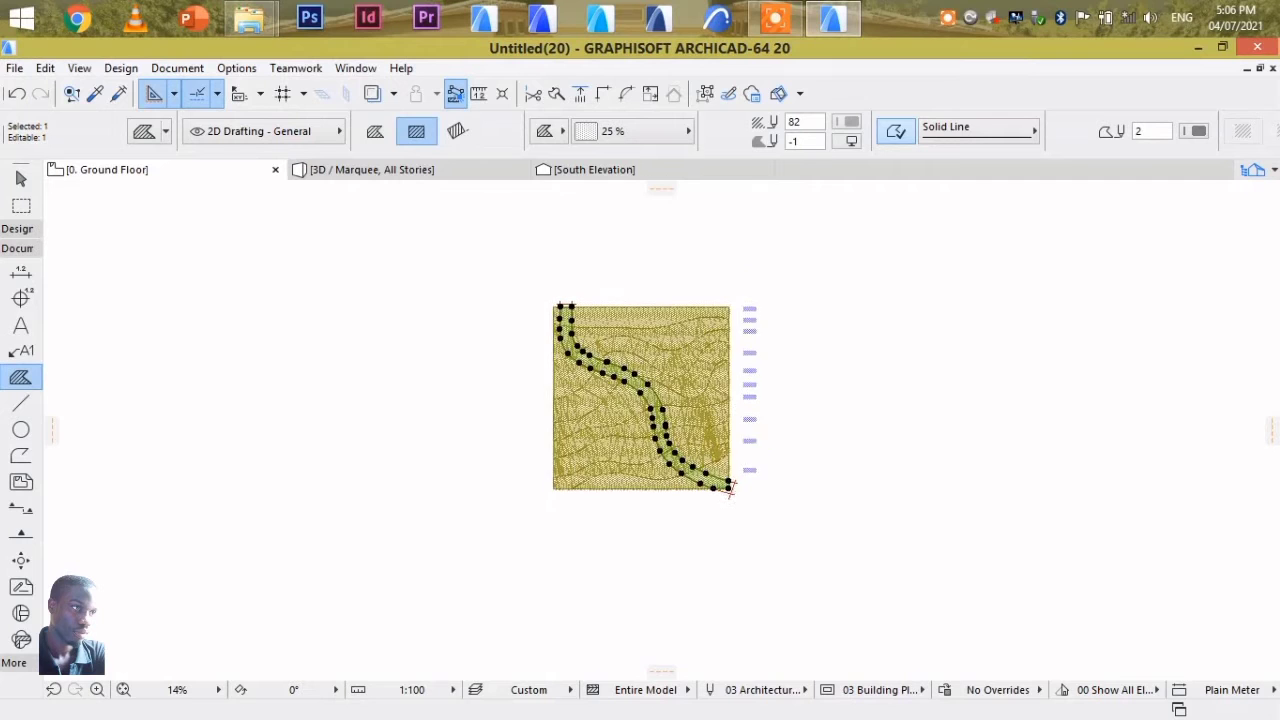
scroll(850, 455, up, 3)
right_click(756, 335)
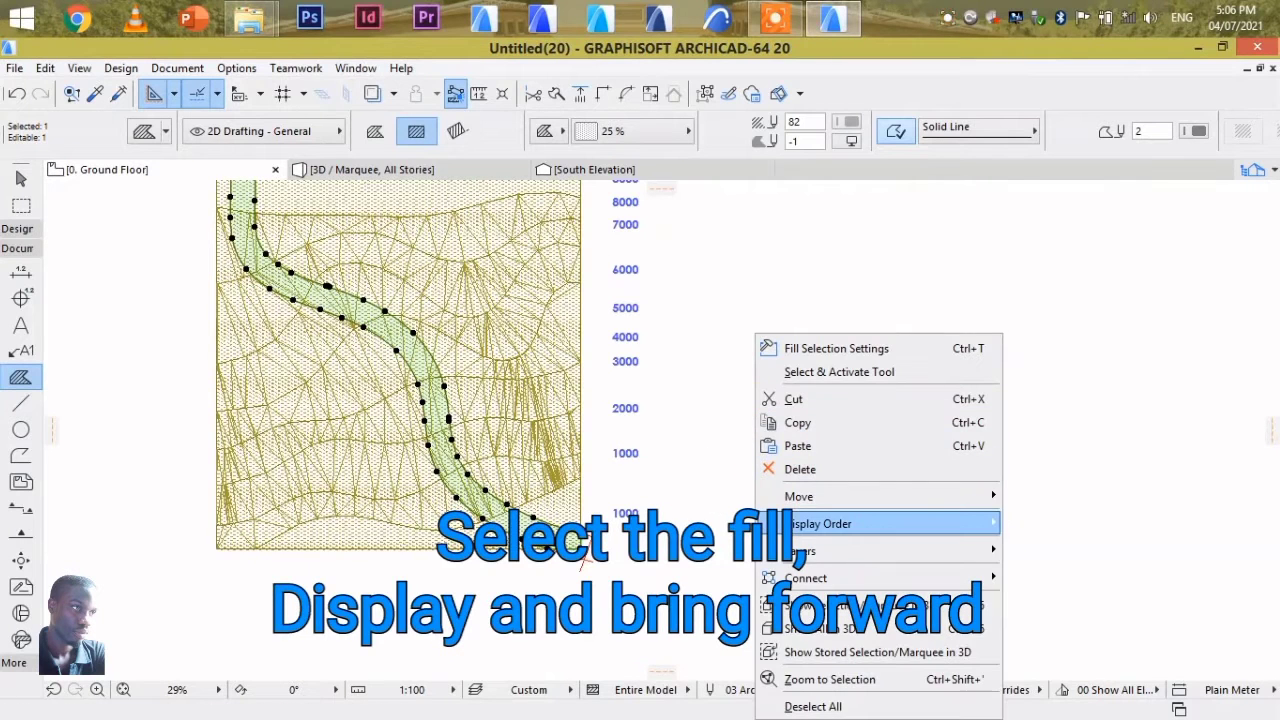
mouse_move(870, 523)
click(1062, 523)
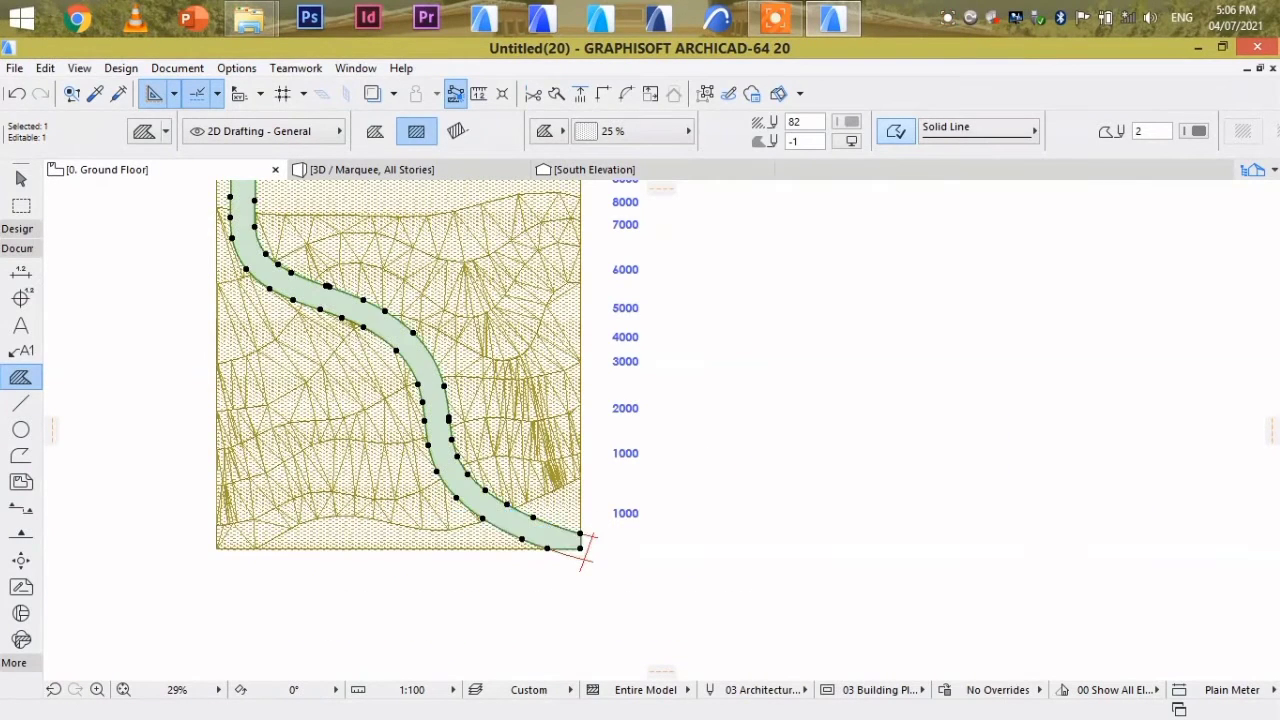
key(Escape)
- Enclose the whole site in a marquee, examine it in 3D, and return to the ground floor plan
scroll(600, 530, down, 1)
middle_drag(600, 530, 666, 506)
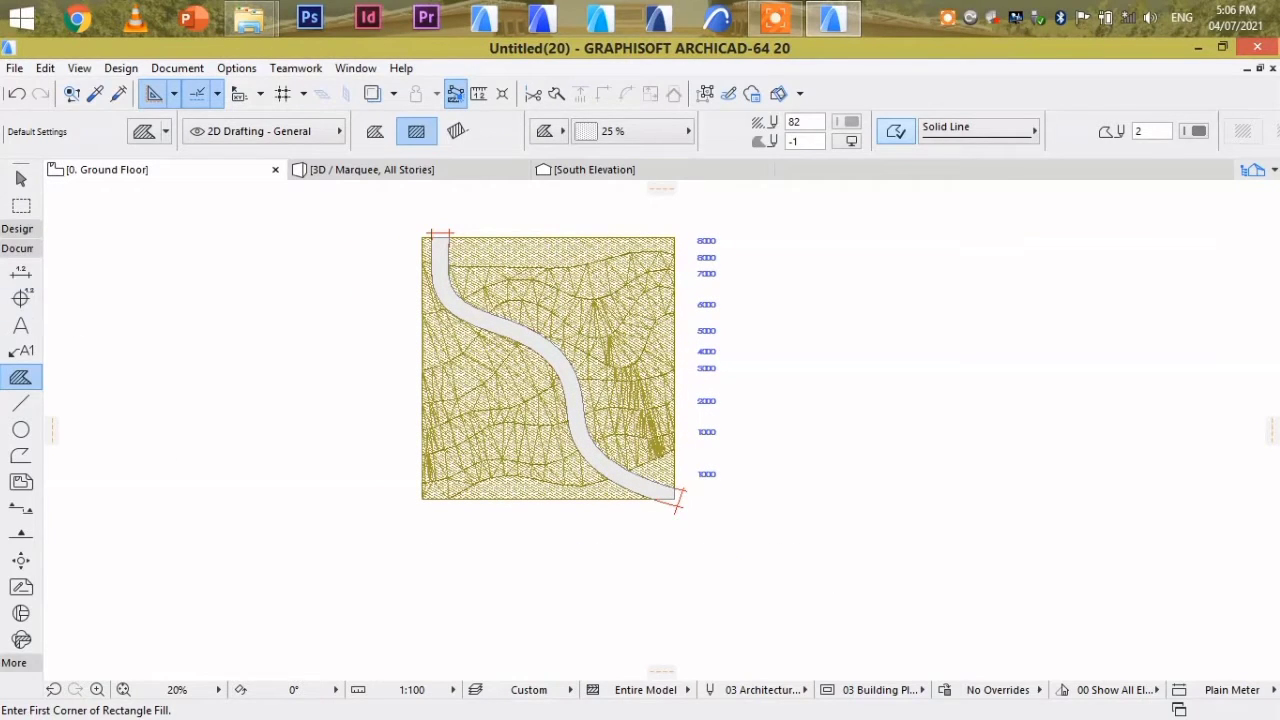
click(21, 205)
click(749, 222)
click(374, 543)
right_click(203, 303)
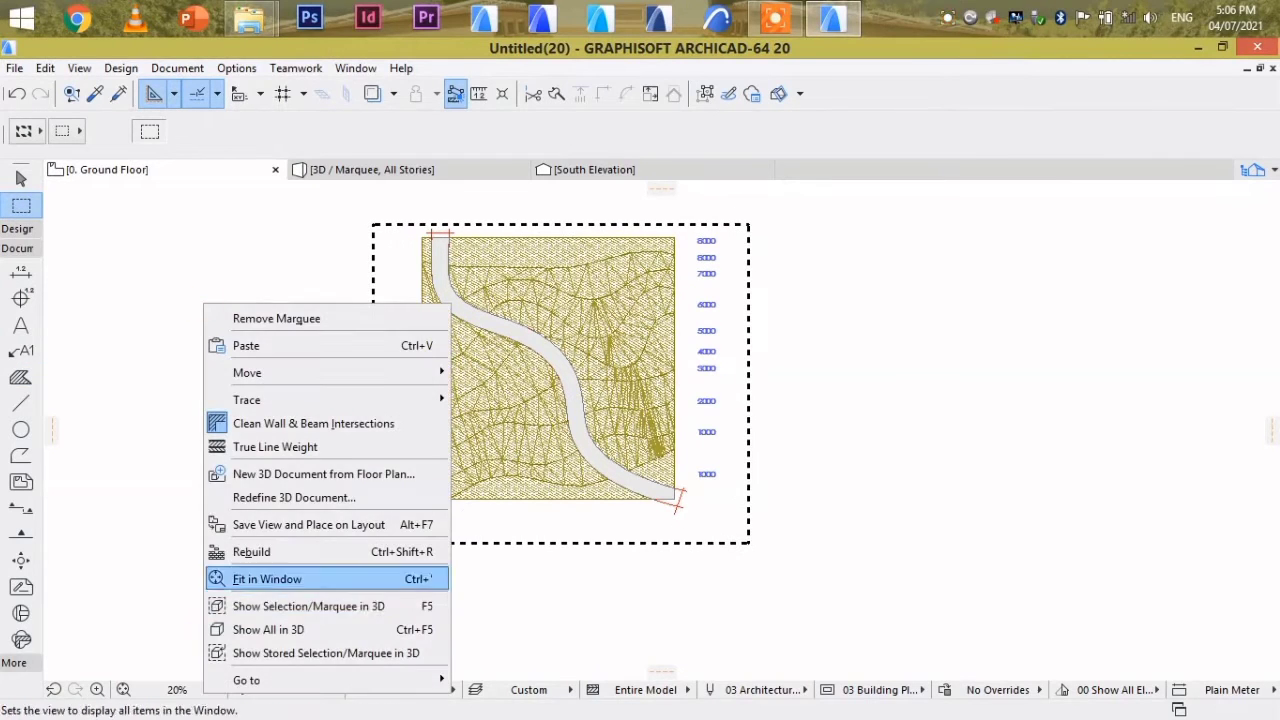
click(305, 606)
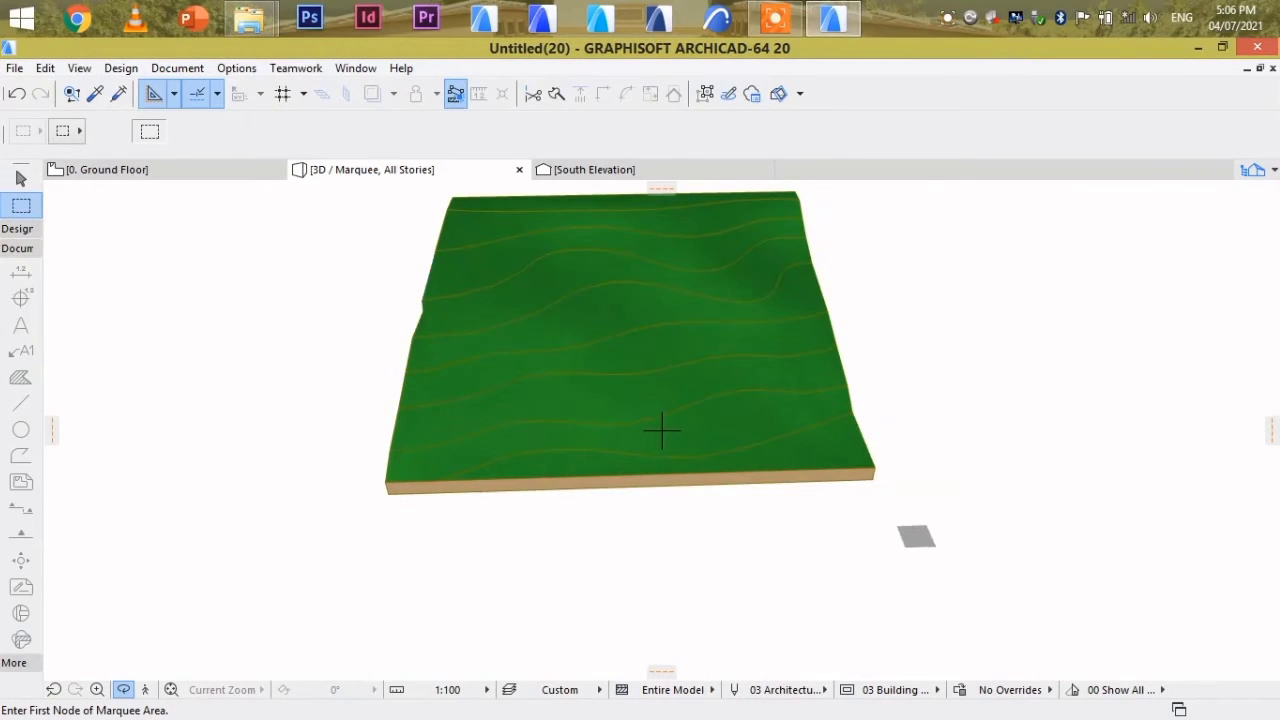
shift+middle_drag(662, 430, 710, 395)
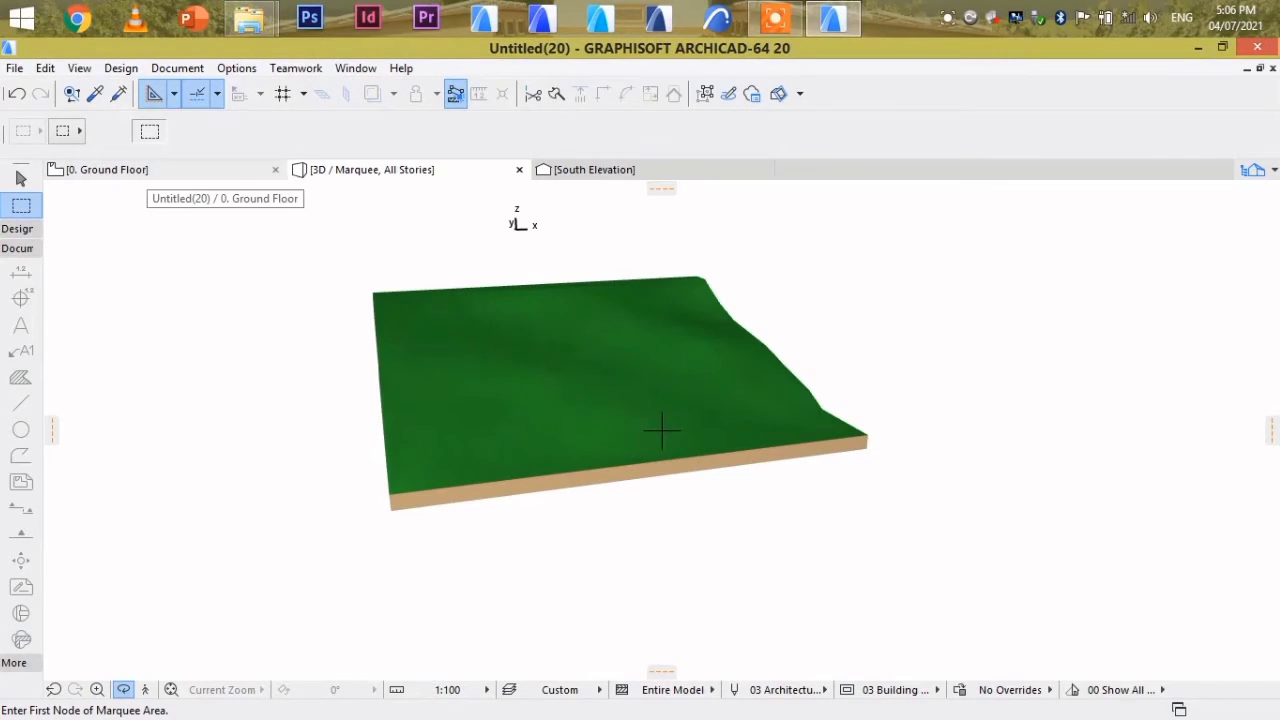
click(107, 169)
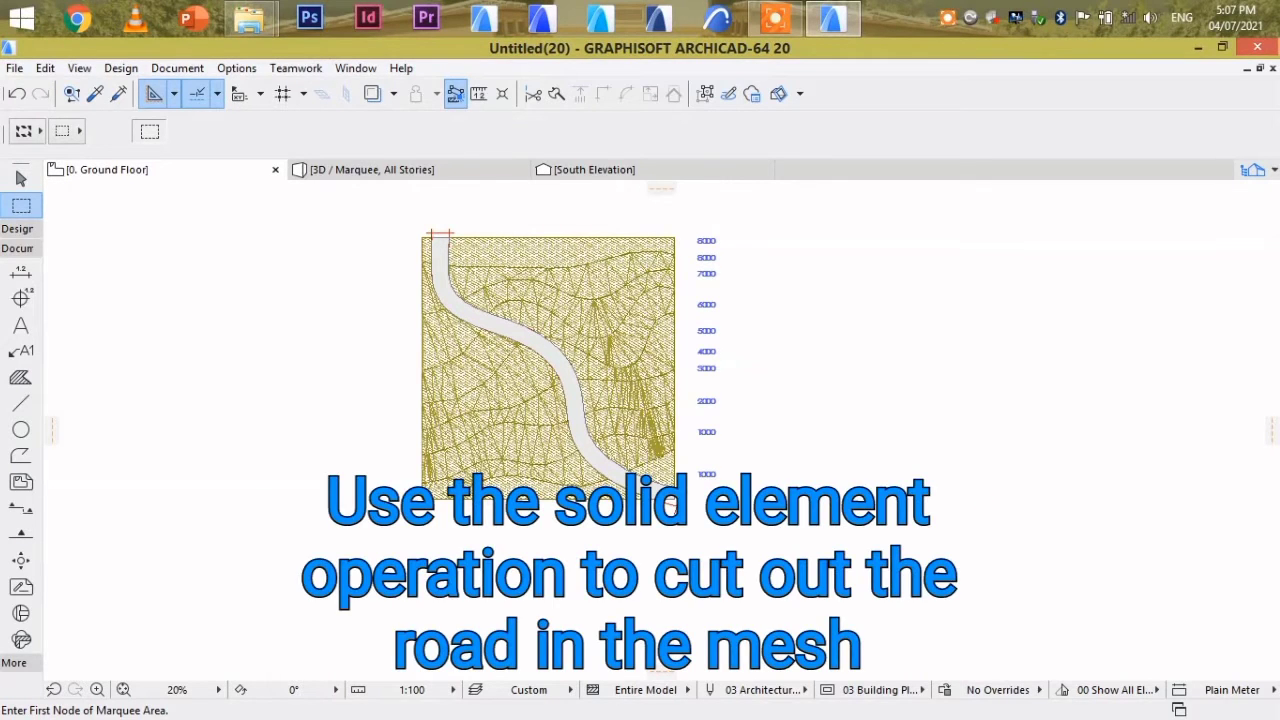
- Activate the Slab tool and place a copy of the road fill on the empty area to the right of the mesh
scroll(577, 523, up, 2)
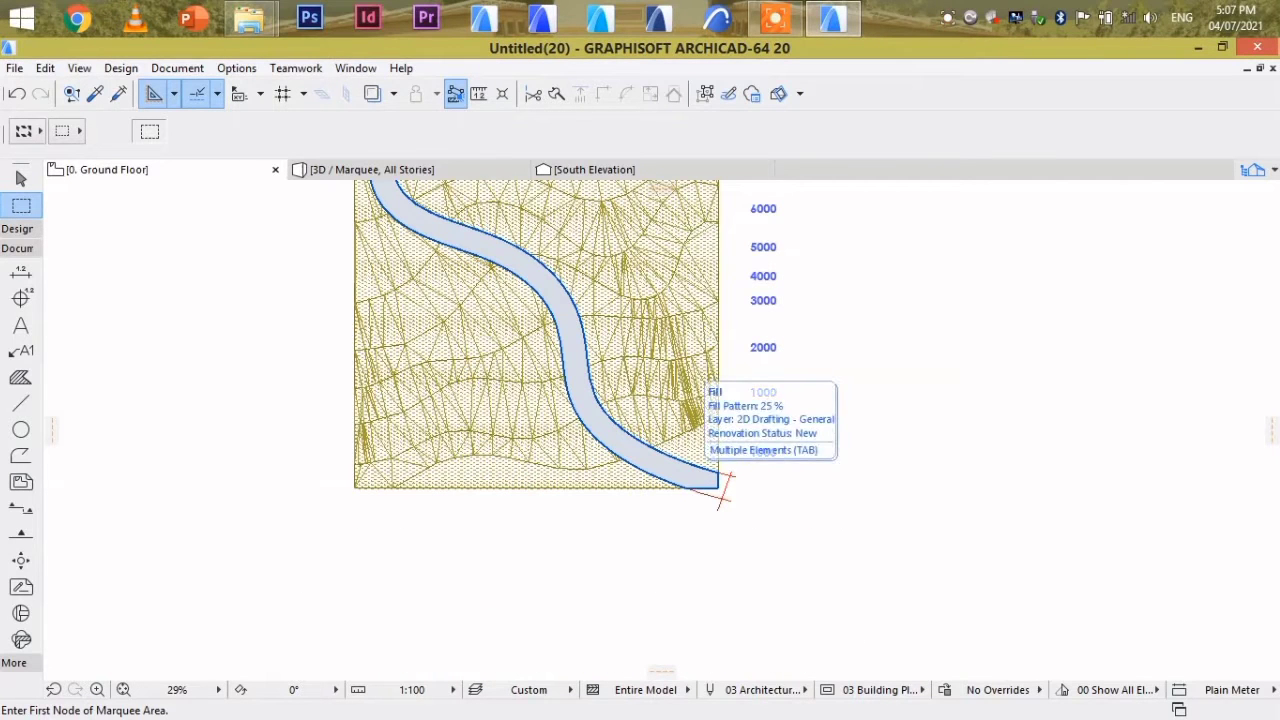
click(17, 228)
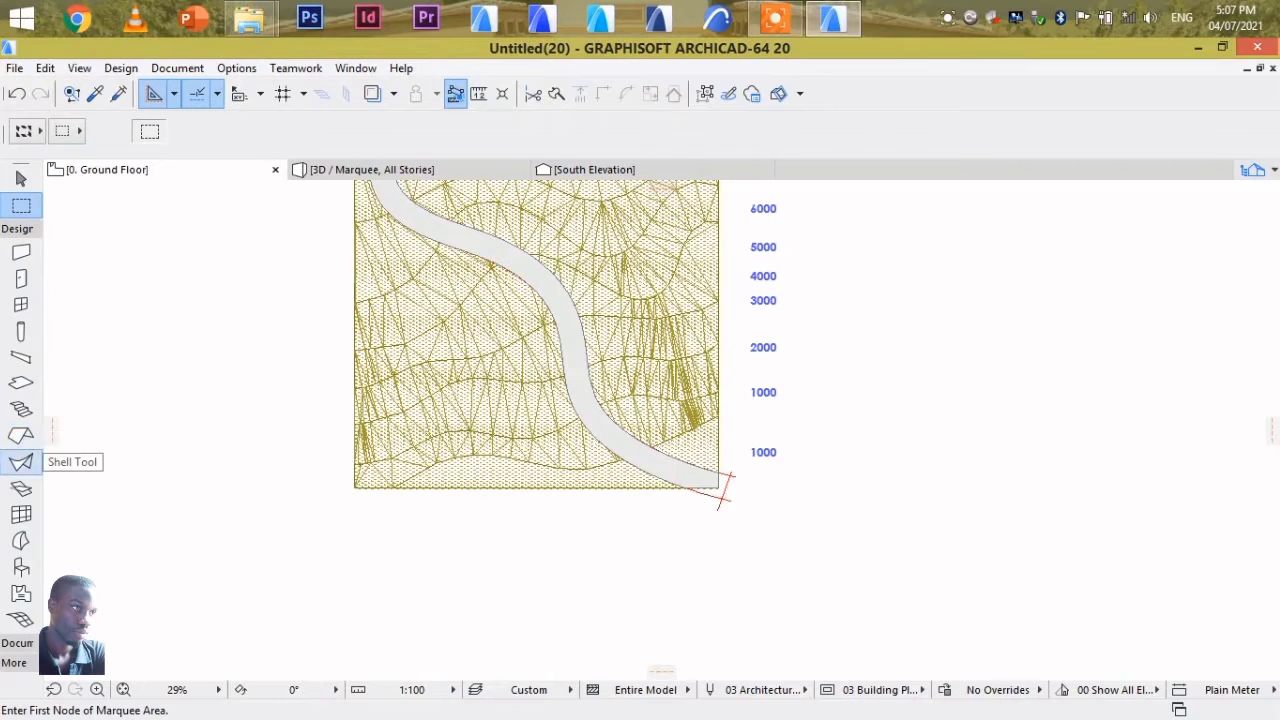
click(21, 382)
scroll(722, 490, up, 4)
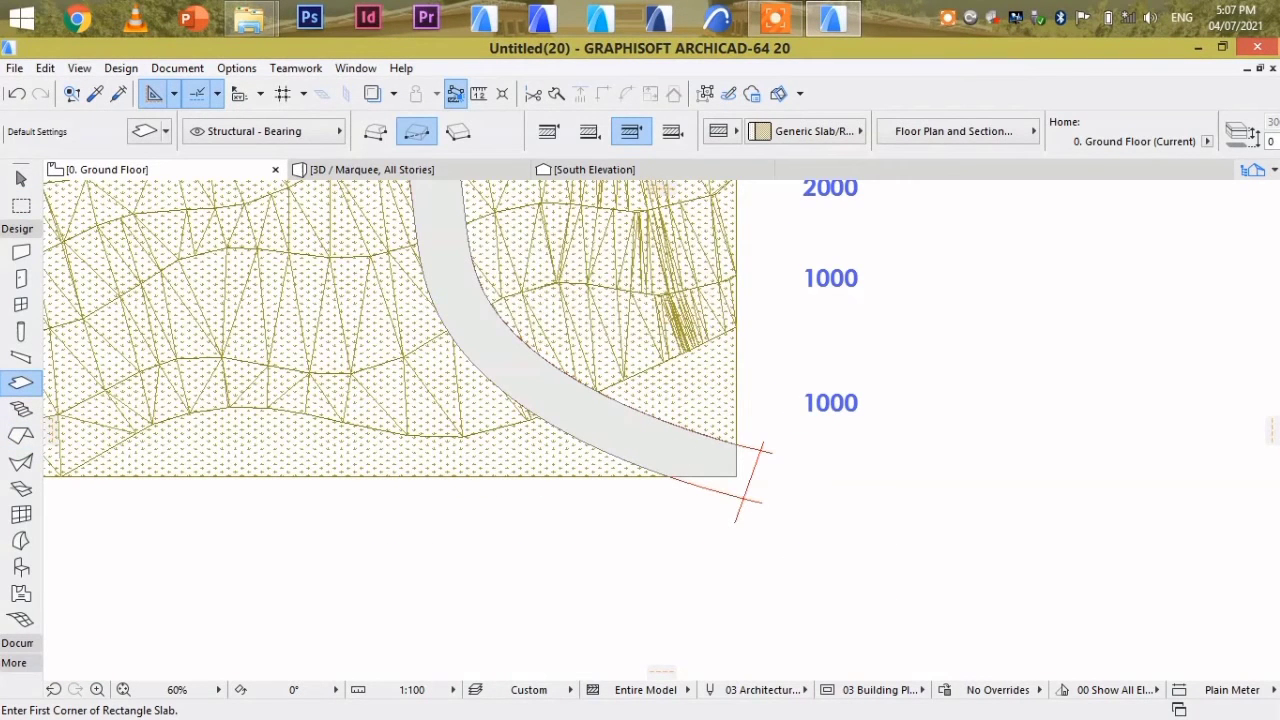
shift+click(688, 454)
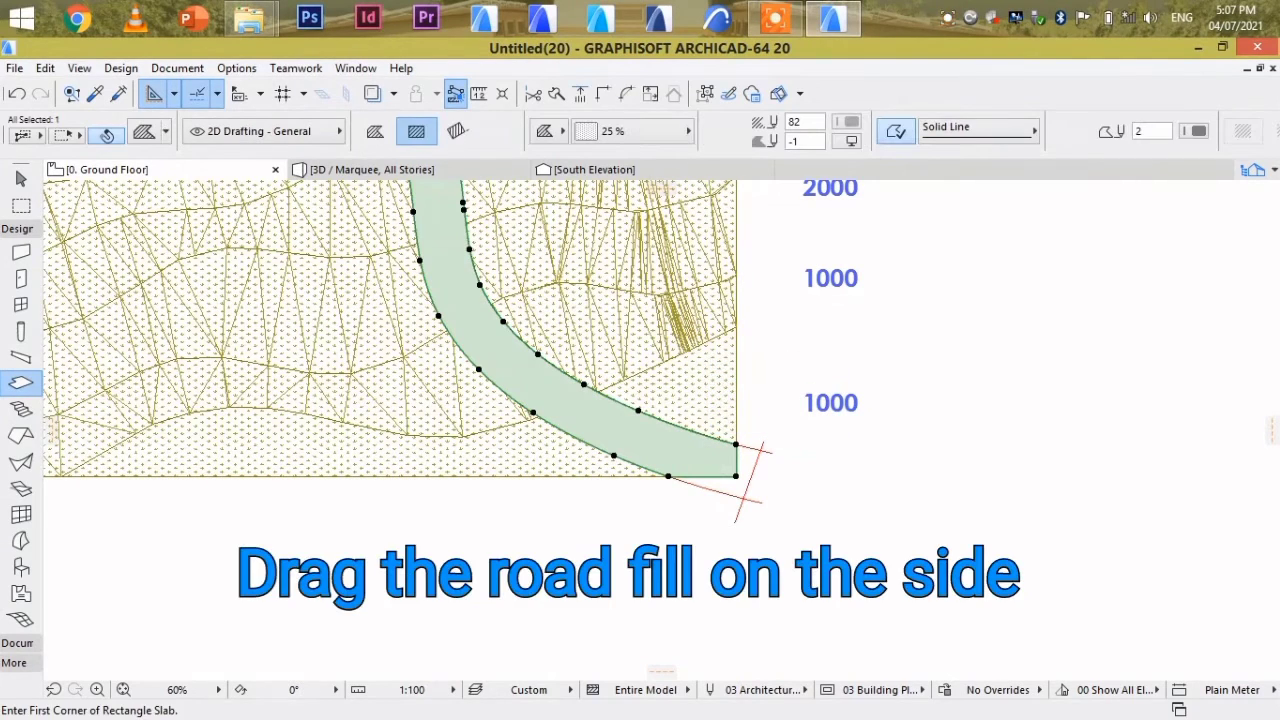
key(ctrl+shift+d)
click(736, 447)
scroll(938, 431, down, 3)
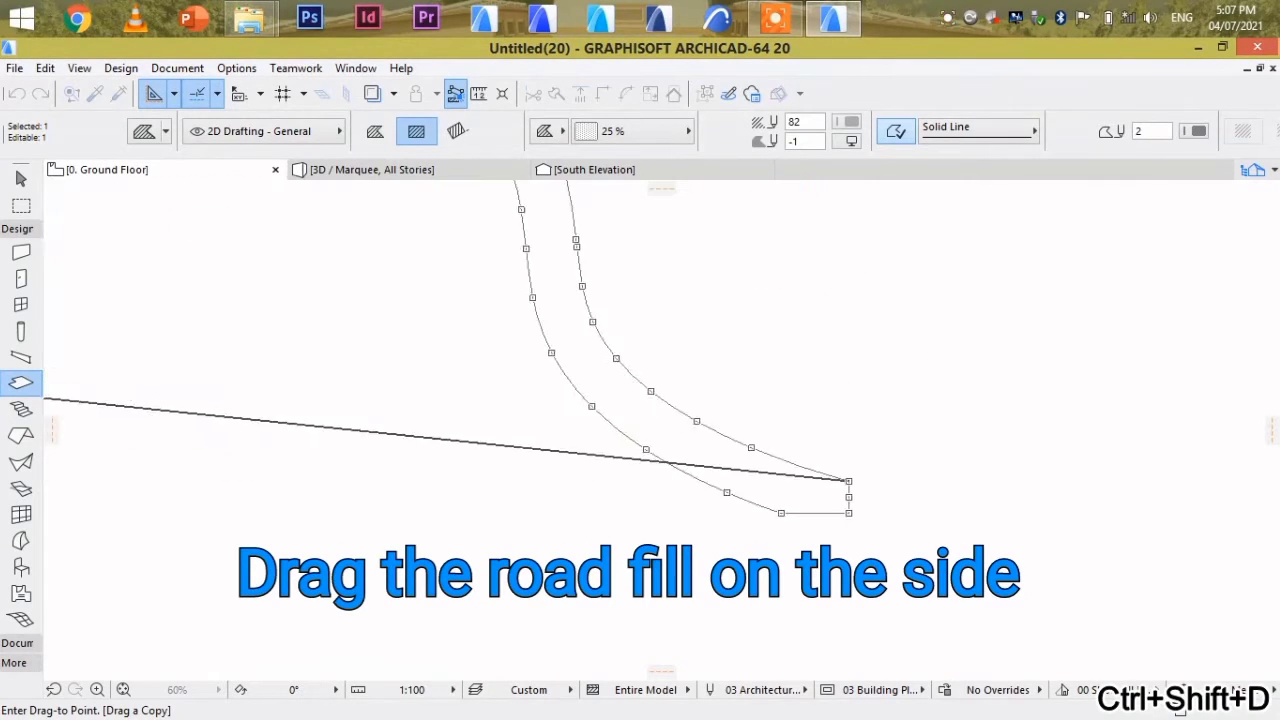
click(938, 431)
scroll(1020, 505, down, 3)
middle_drag(1122, 484, 971, 486)
key(Escape)
- Create a slab from the outline of the copied road fill with the Magic Wand
scroll(790, 462, up, 6)
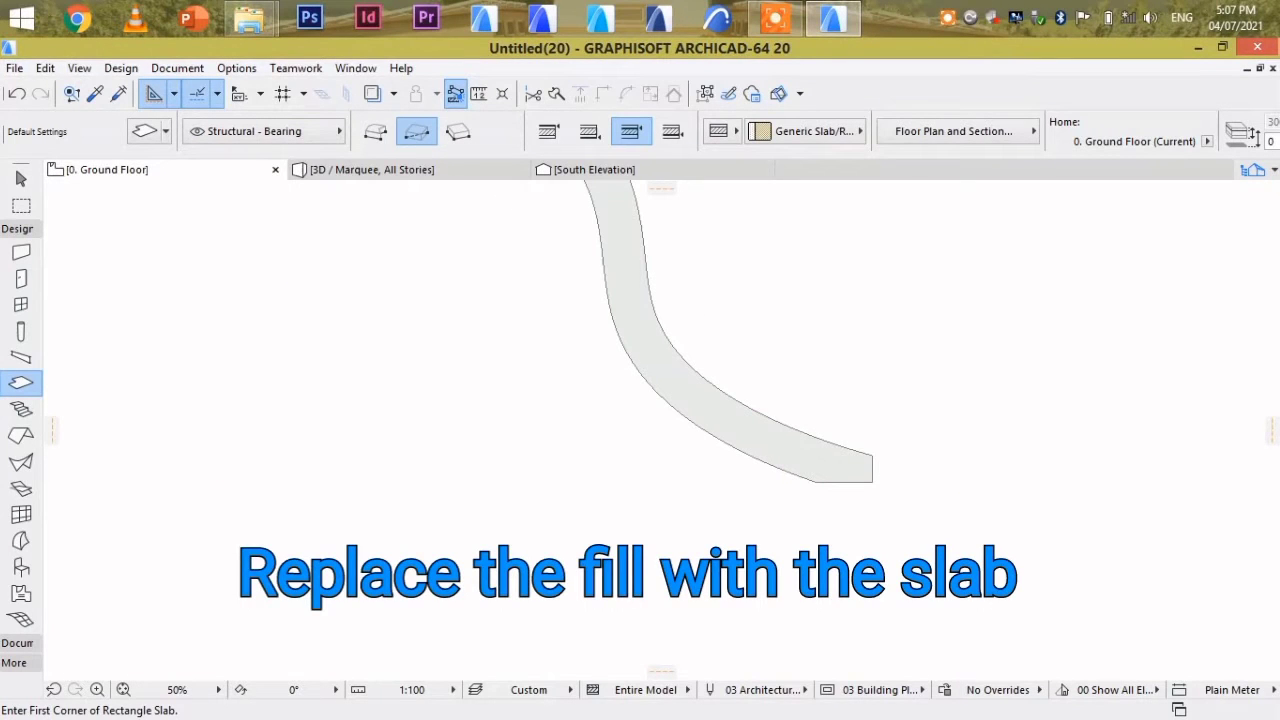
click(780, 443)
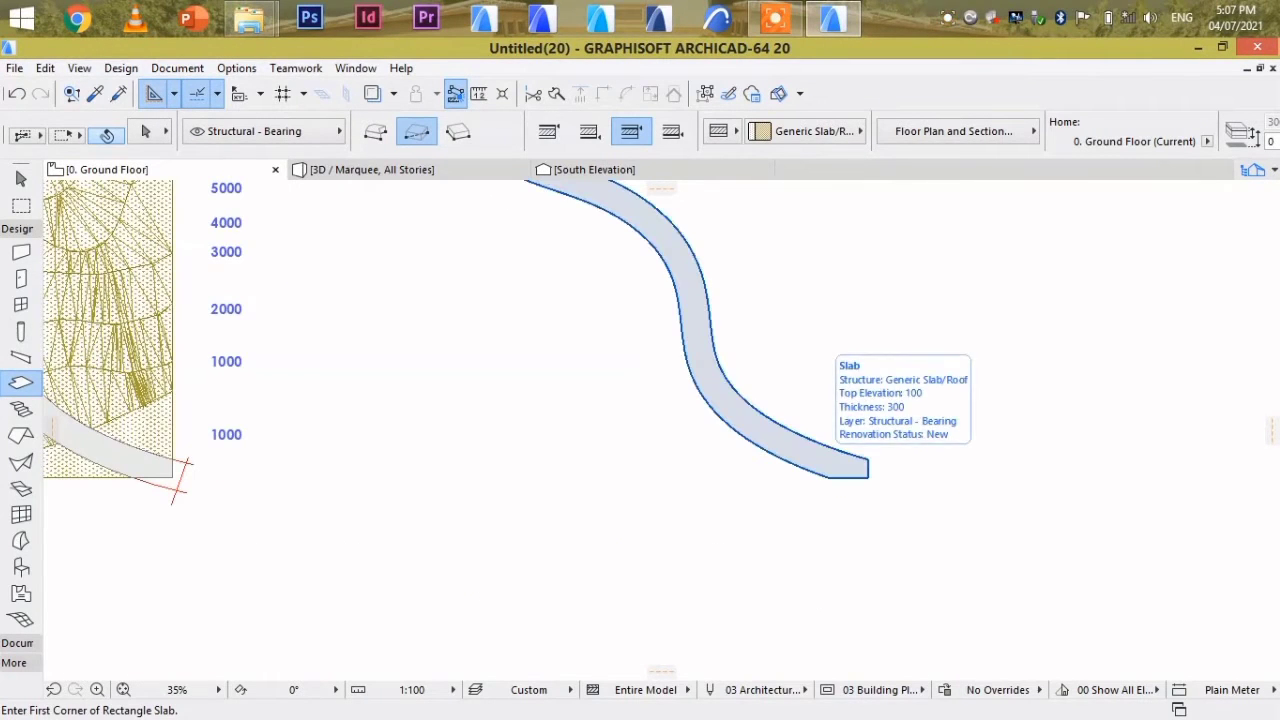
- Move the road slab back onto the mesh so its end corner matches the corner of the original road fill
scroll(935, 493, down, 3)
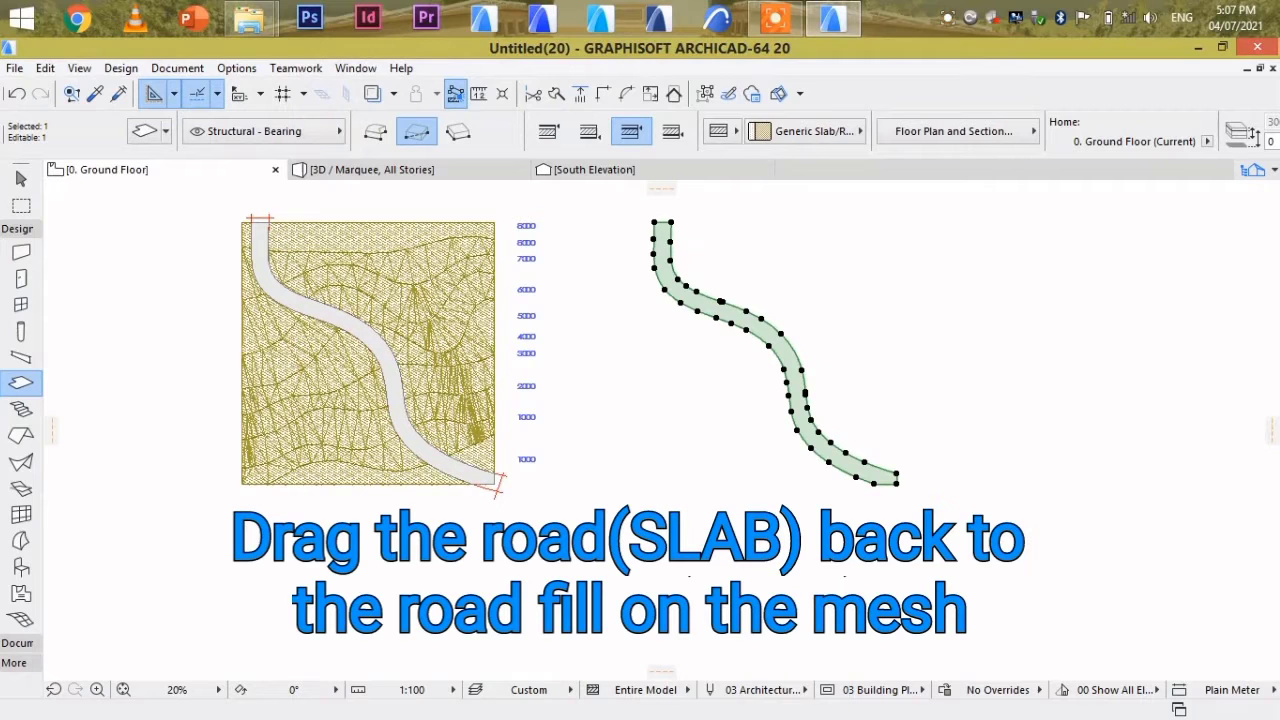
key(ctrl+d)
click(897, 473)
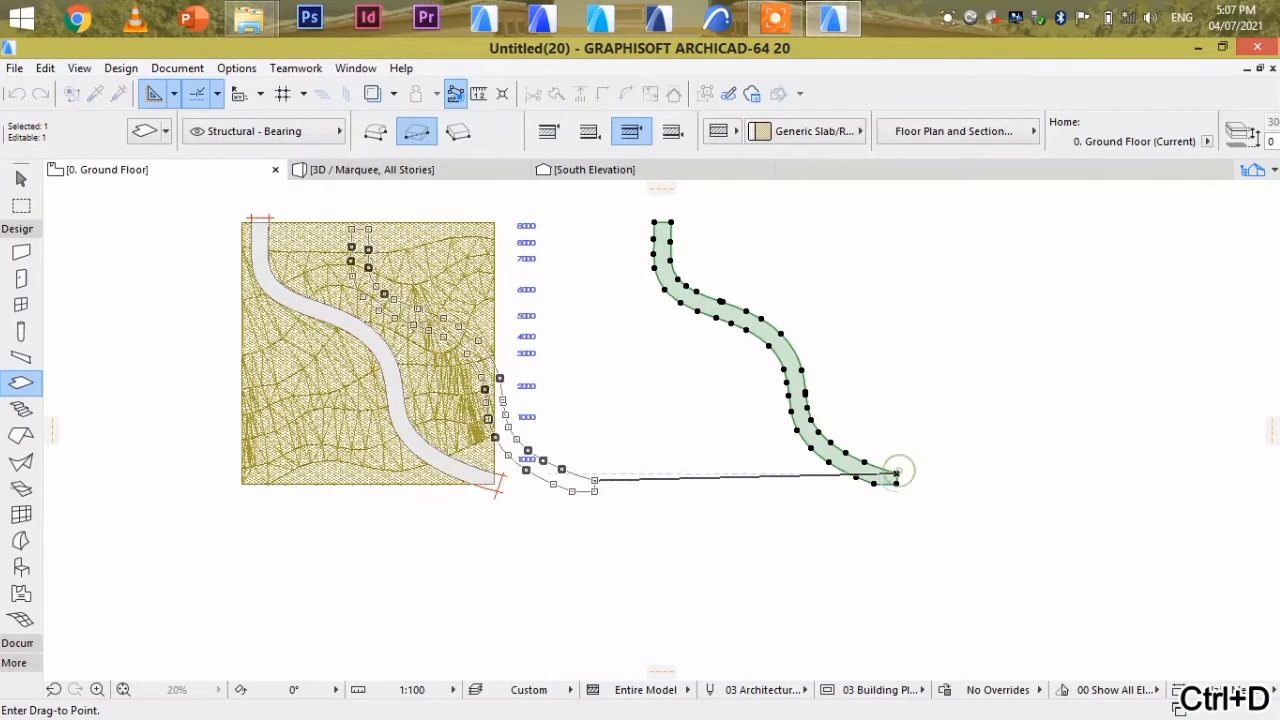
scroll(518, 482, up, 5)
click(432, 447)
scroll(432, 447, up, 3)
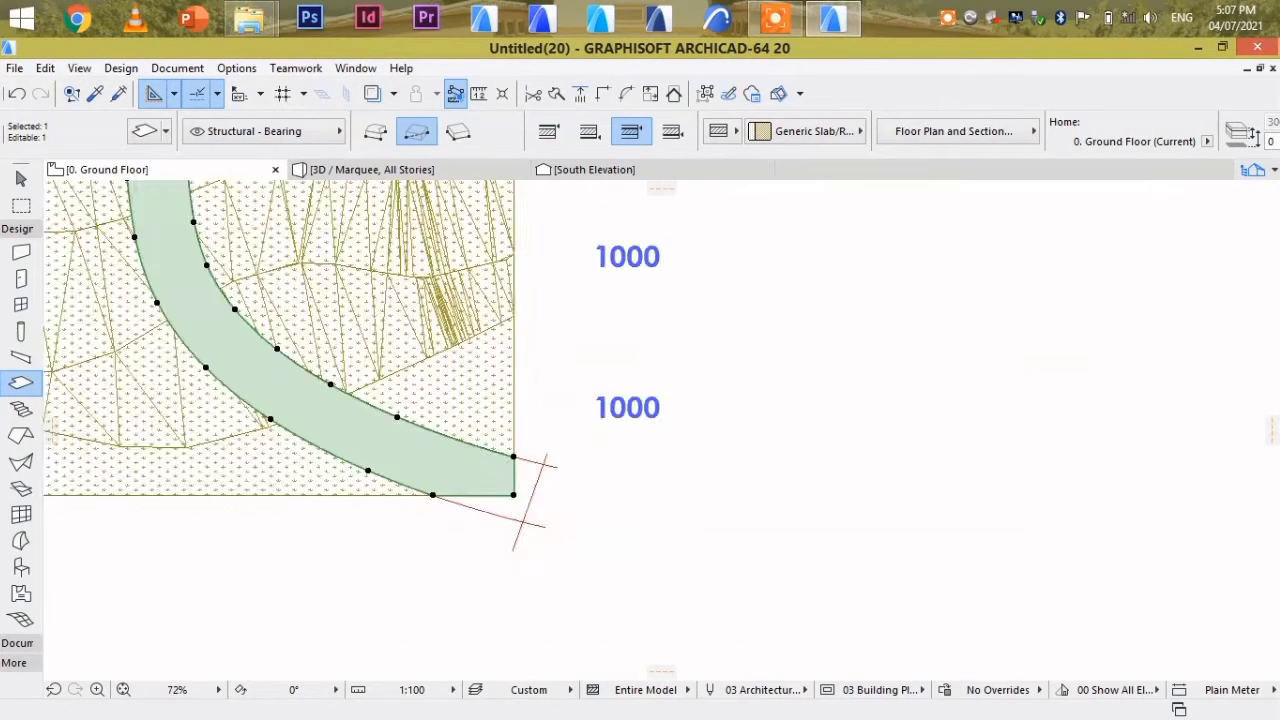
click(432, 463)
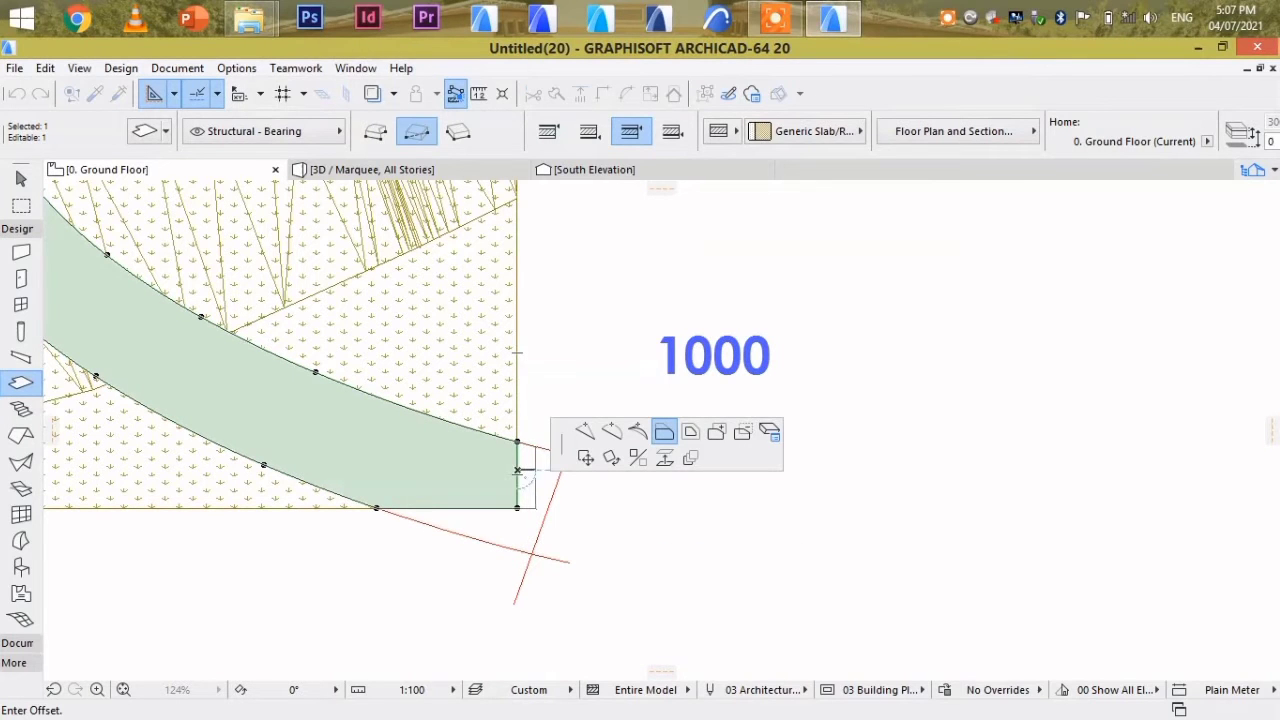
key(Escape)
key(Escape)
- Enclose the mesh and its road slab in a marquee and show the enclosed area in 3D
scroll(630, 520, down, 8)
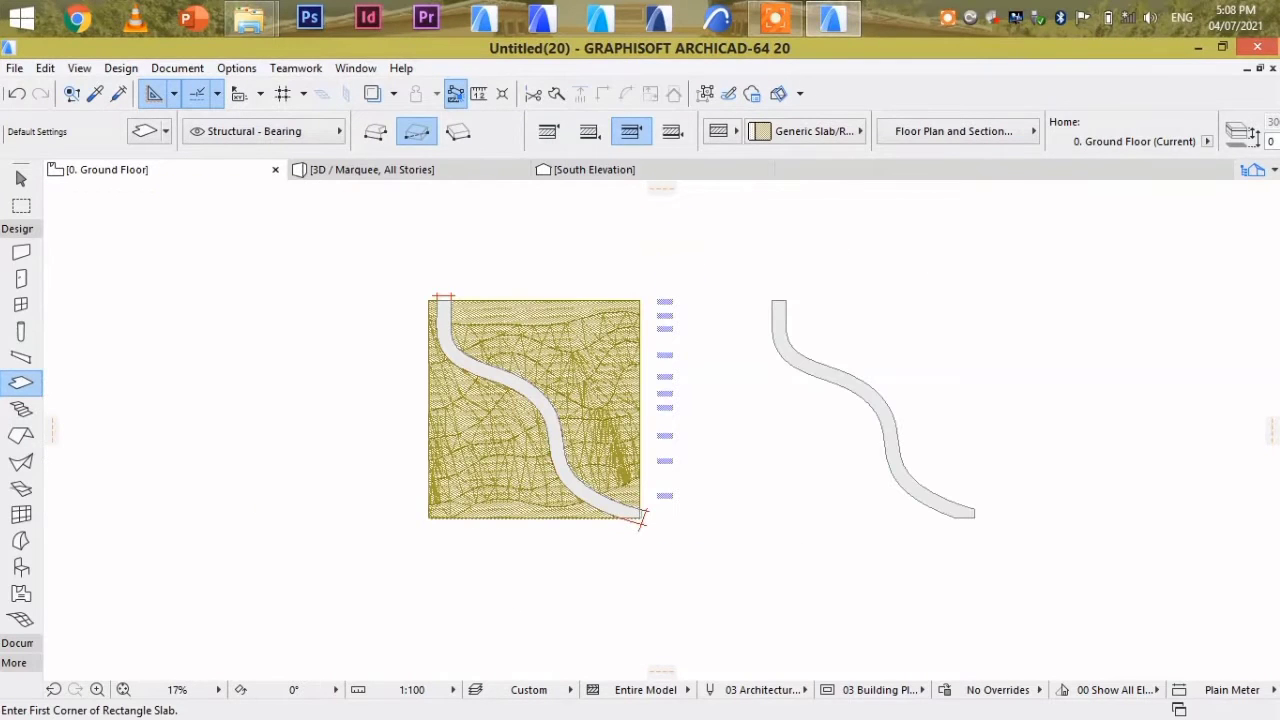
key(m)
click(711, 265)
click(397, 560)
right_click(319, 391)
click(423, 632)
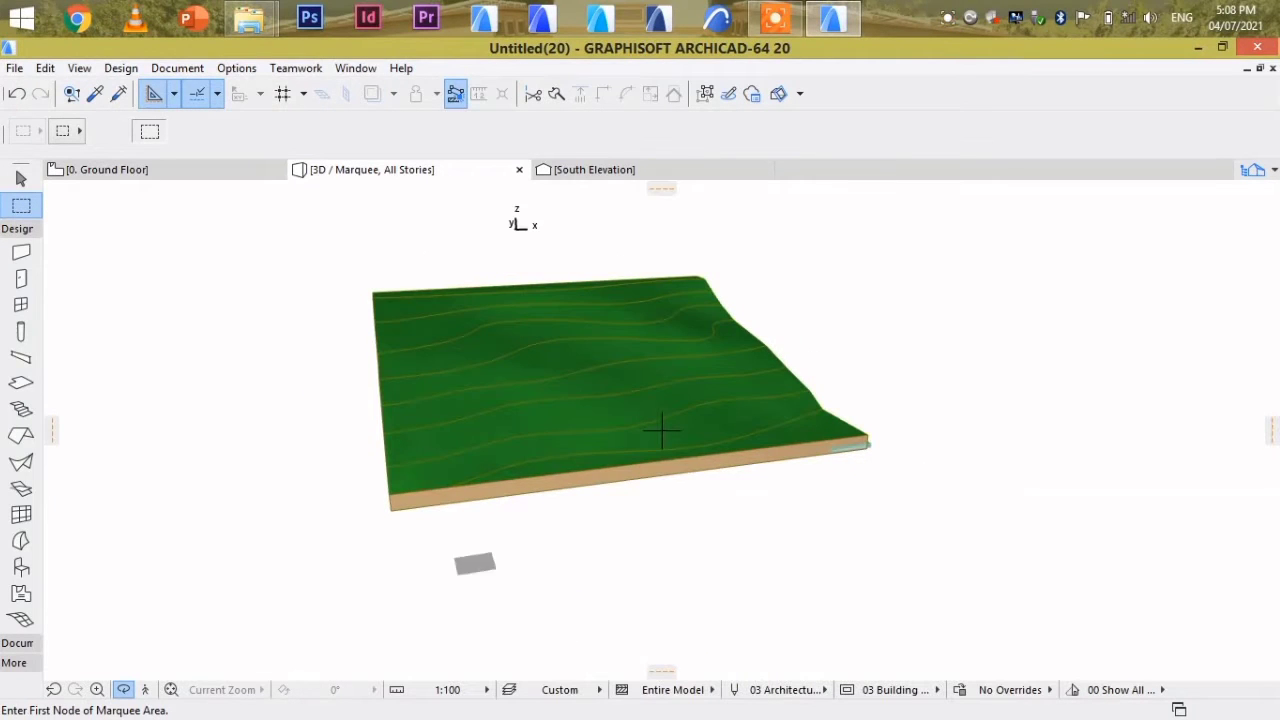
shift+middle_drag(661, 430, 450, 425)
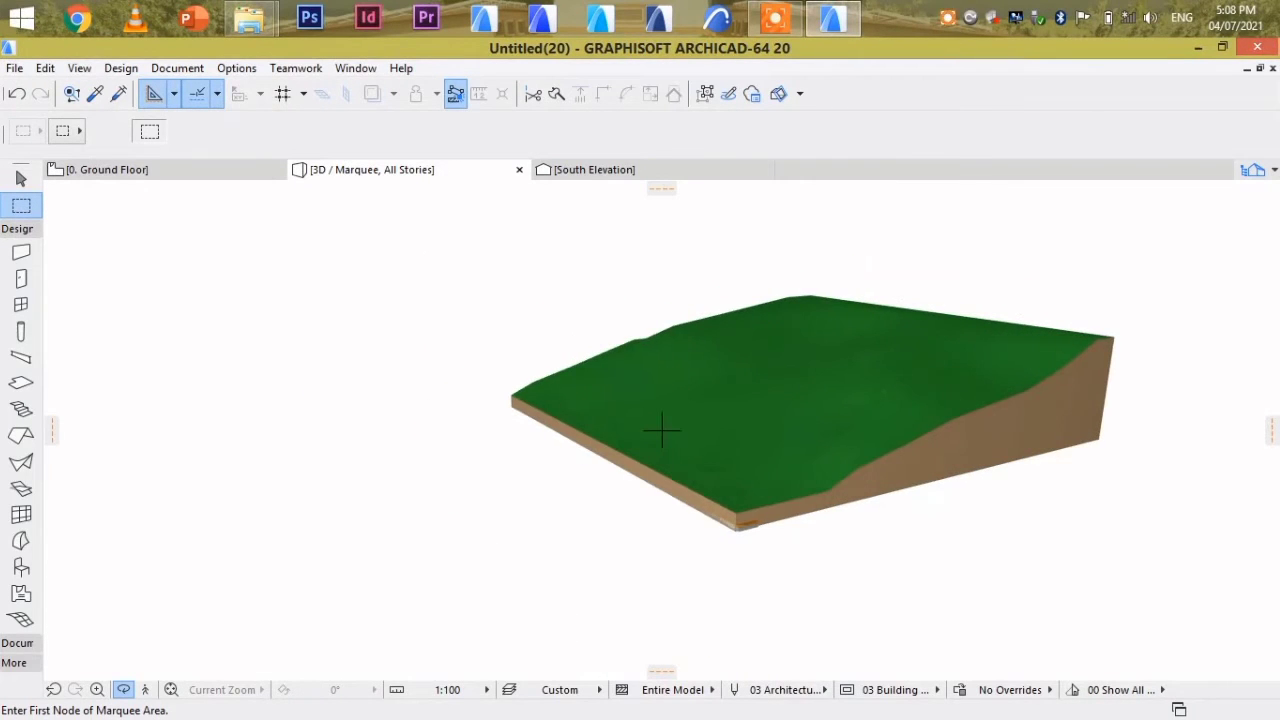
click(775, 18)
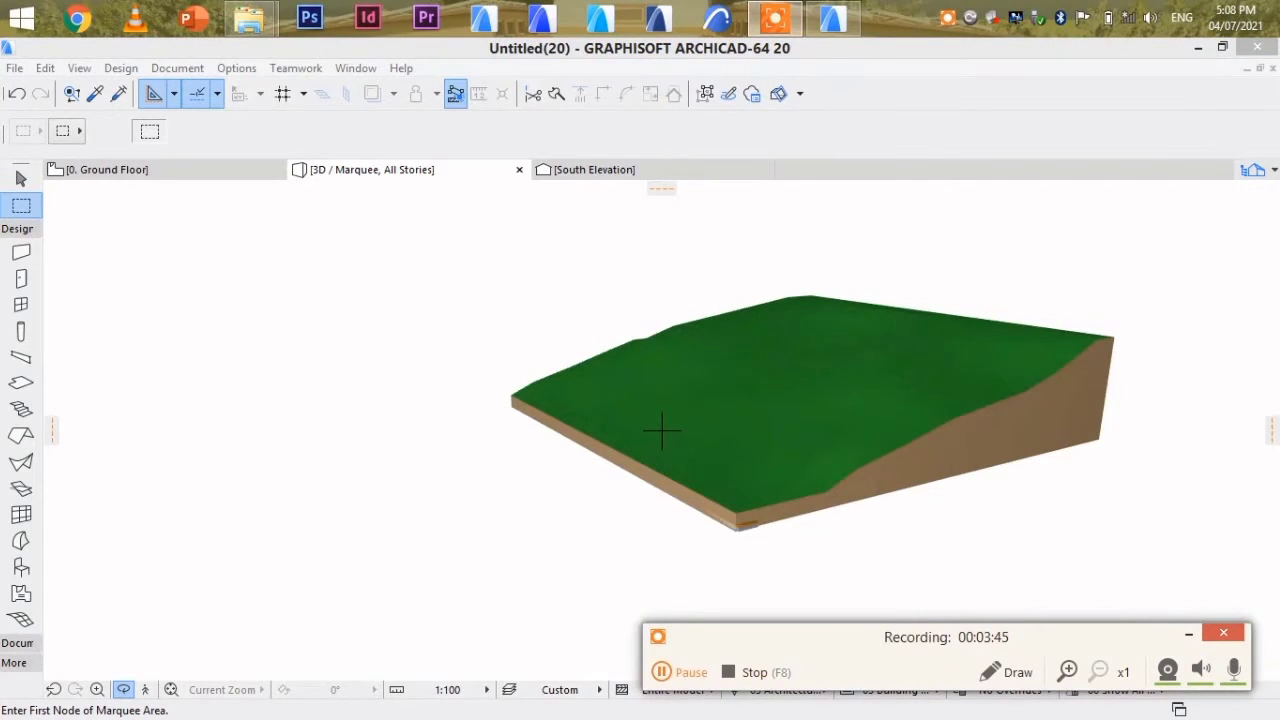
key(F7)
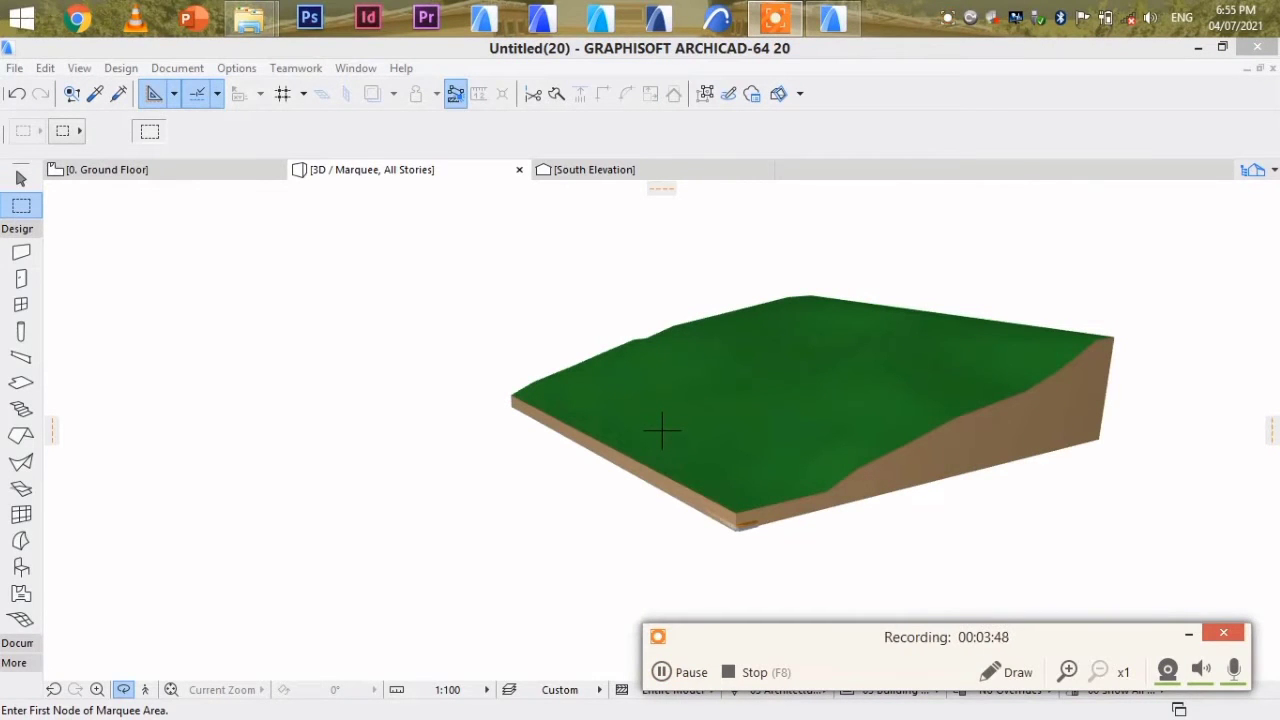
click(675, 546)
drag(675, 546, 722, 578)
- Select the mesh, open Solid Element Operations, and assign the mesh as the target element
scroll(660, 429, up, 5)
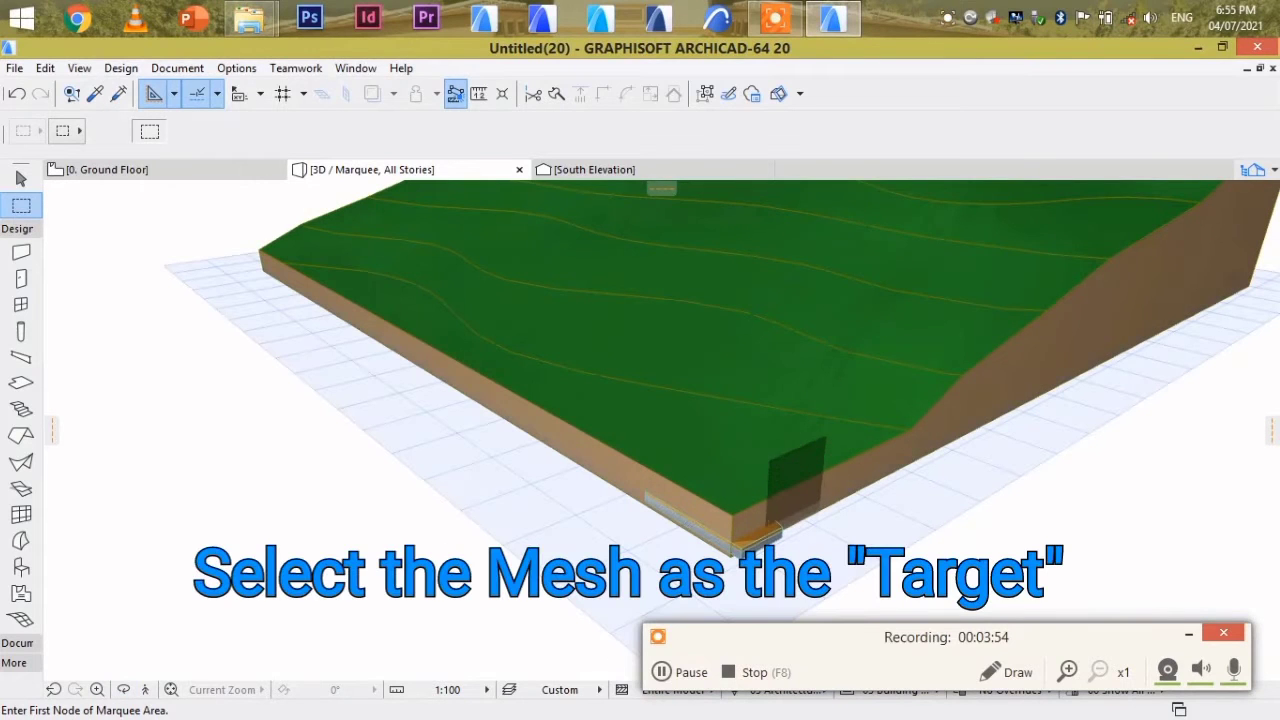
shift+click(797, 481)
right_click(976, 547)
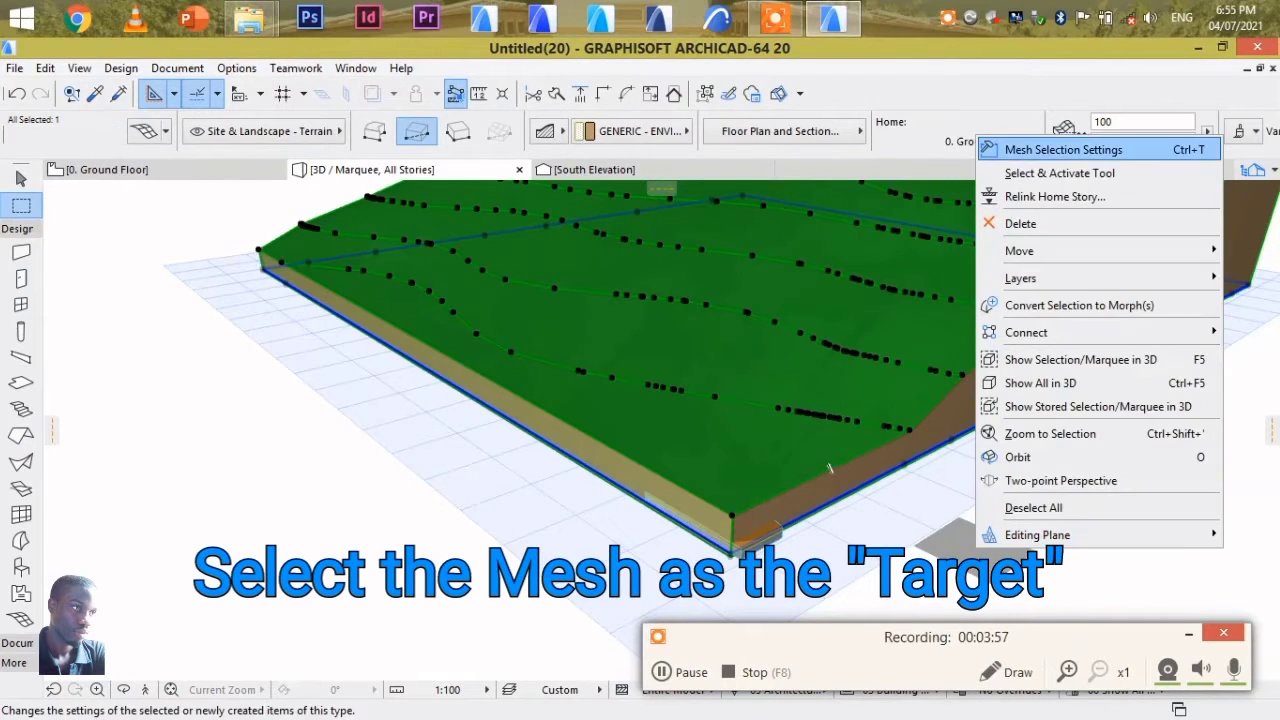
click(860, 381)
click(1126, 236)
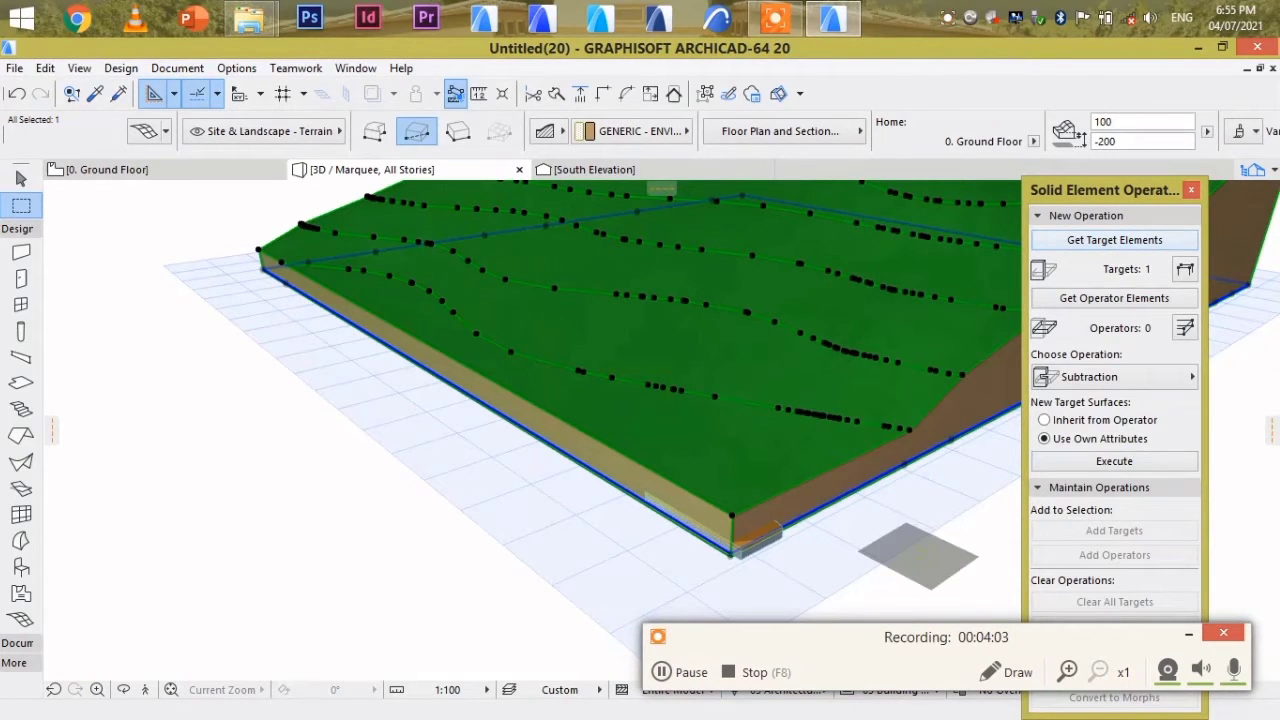
- Deselect the mesh and assign the road slab at its base as the operator element
key(Escape)
shift+click(764, 536)
click(762, 537)
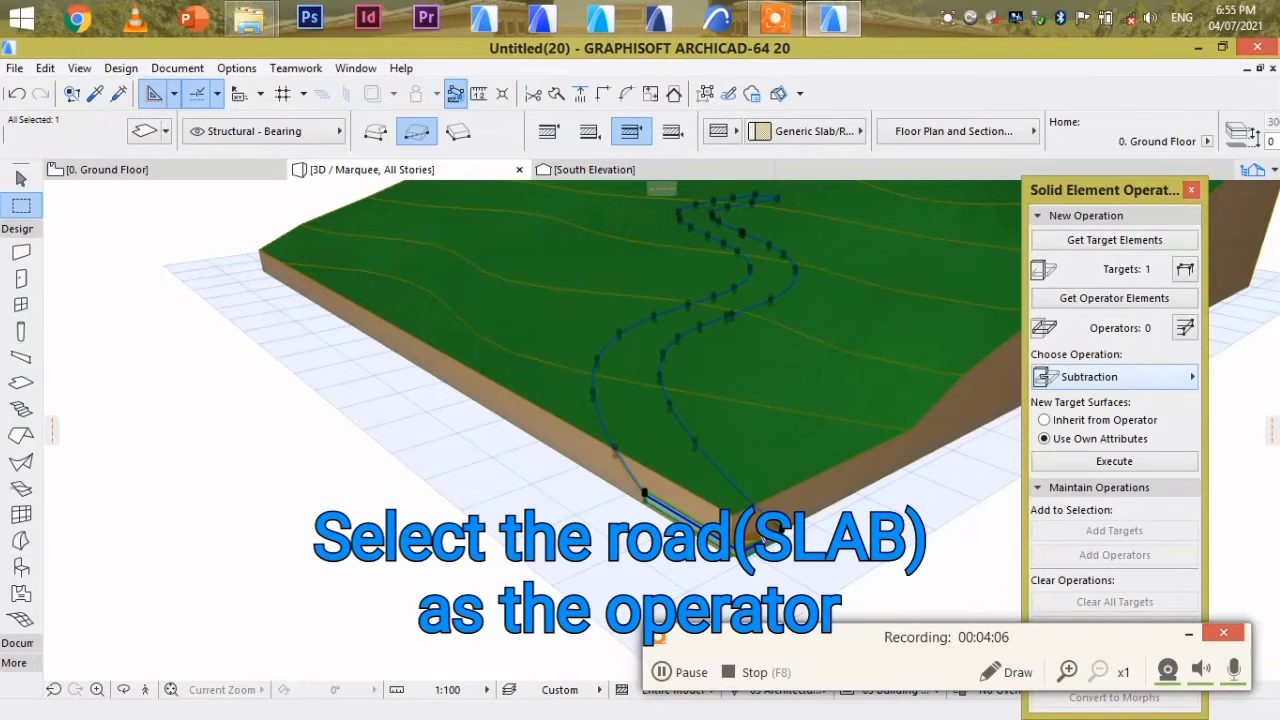
click(1114, 298)
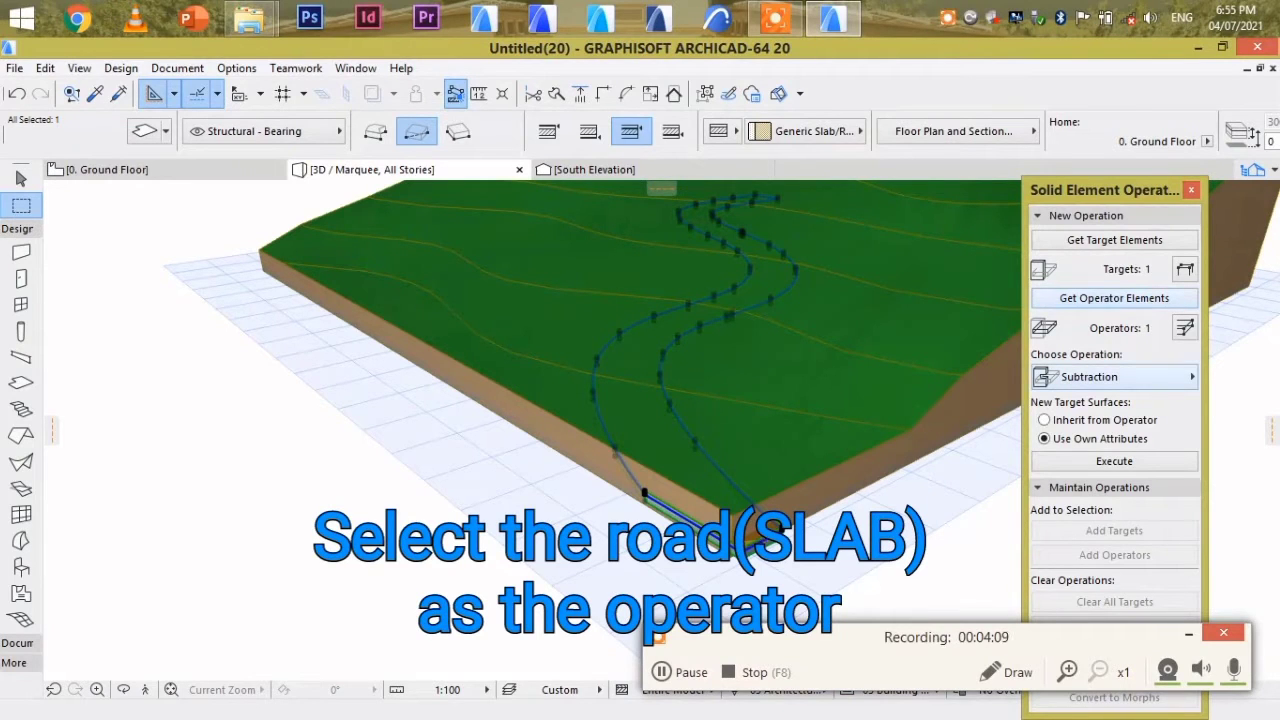
- Cut the road out of the mesh by executing Subtraction with upwards extrusion, and clear the selection
click(1110, 376)
click(929, 400)
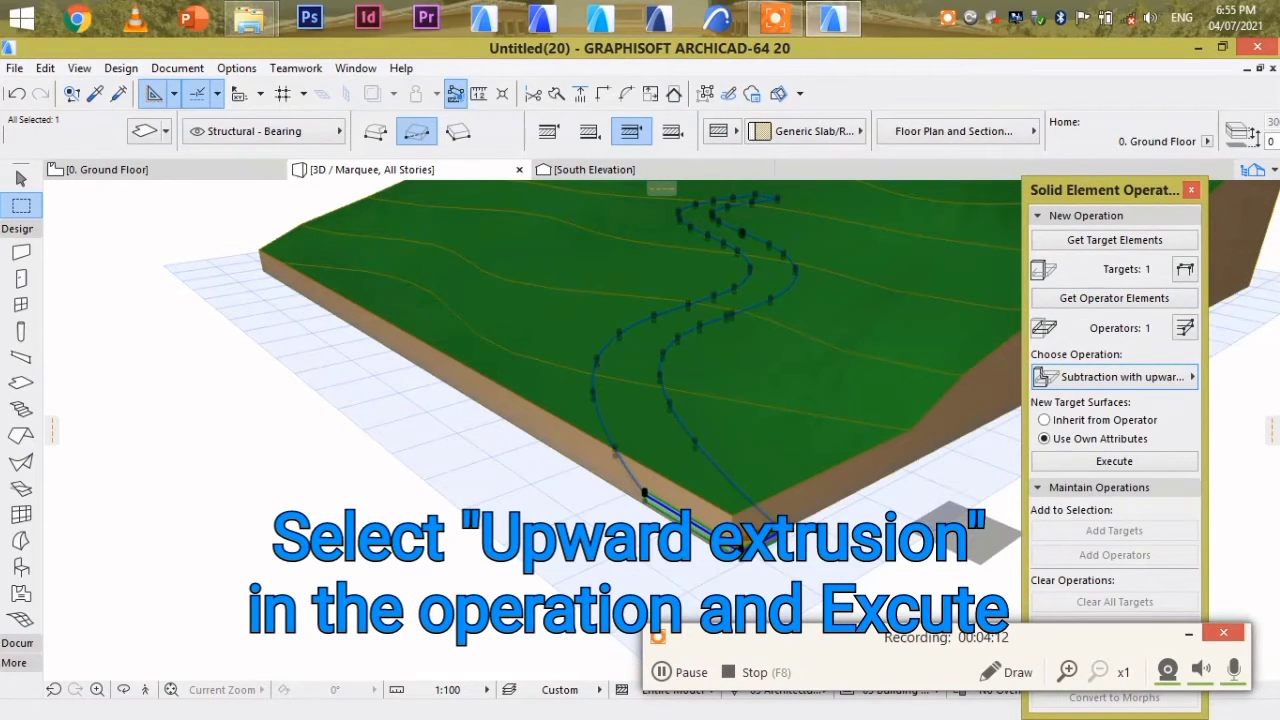
click(1114, 461)
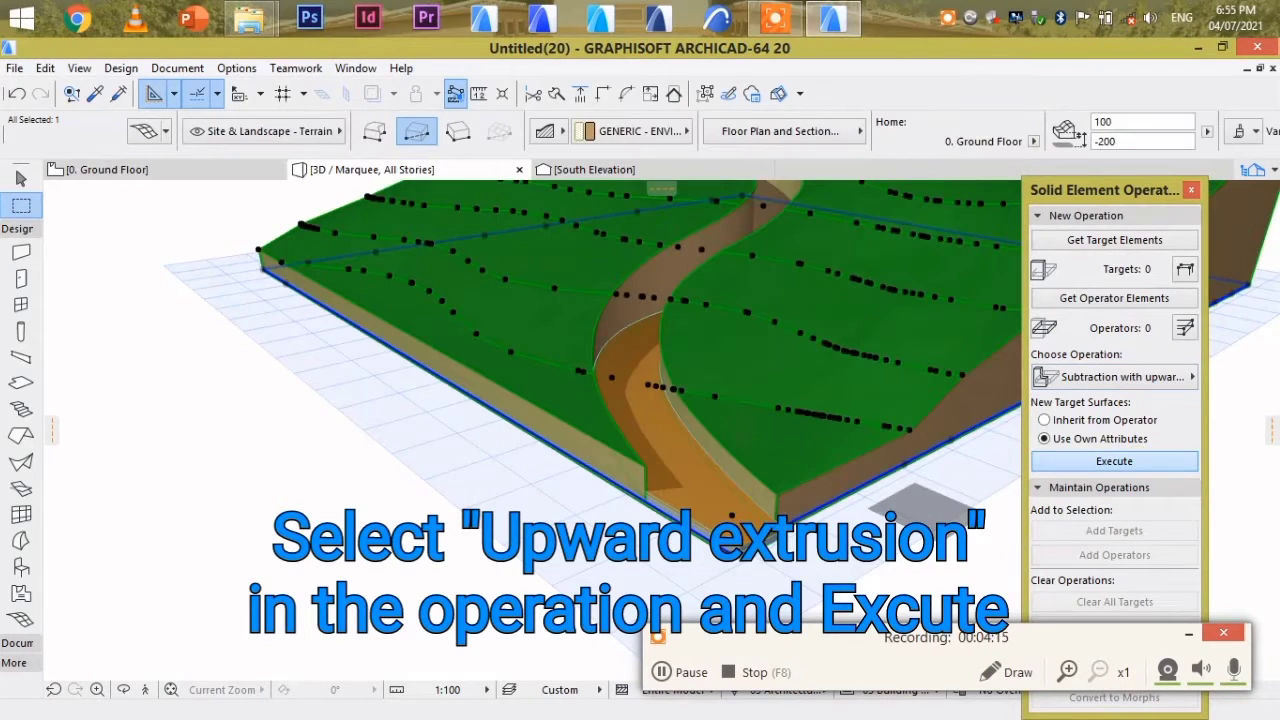
key(Escape)
scroll(912, 553, down, 2)
shift+middle_drag(912, 553, 540, 598)
shift+middle_drag(811, 363, 866, 277)
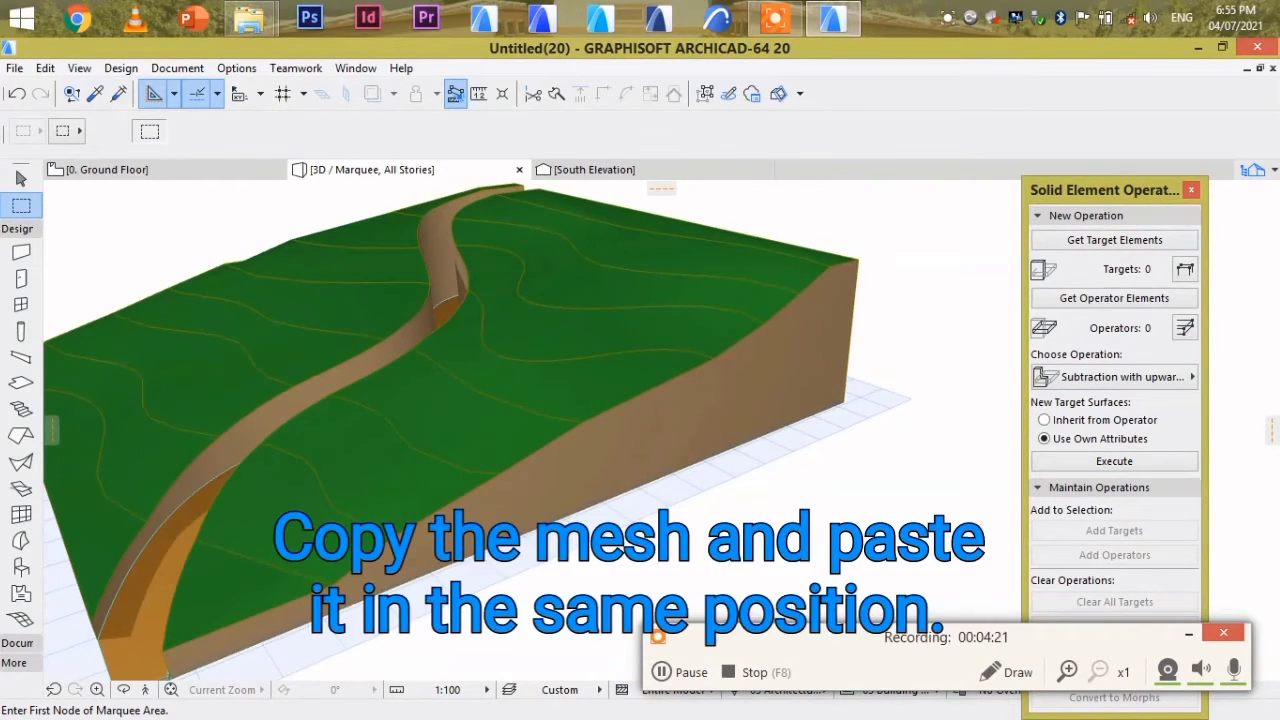
- On the ground floor plan, place a copy of the mesh shifted slightly to the left of the original
click(150, 170)
scroll(640, 381, up, 3)
middle_drag(640, 381, 760, 407)
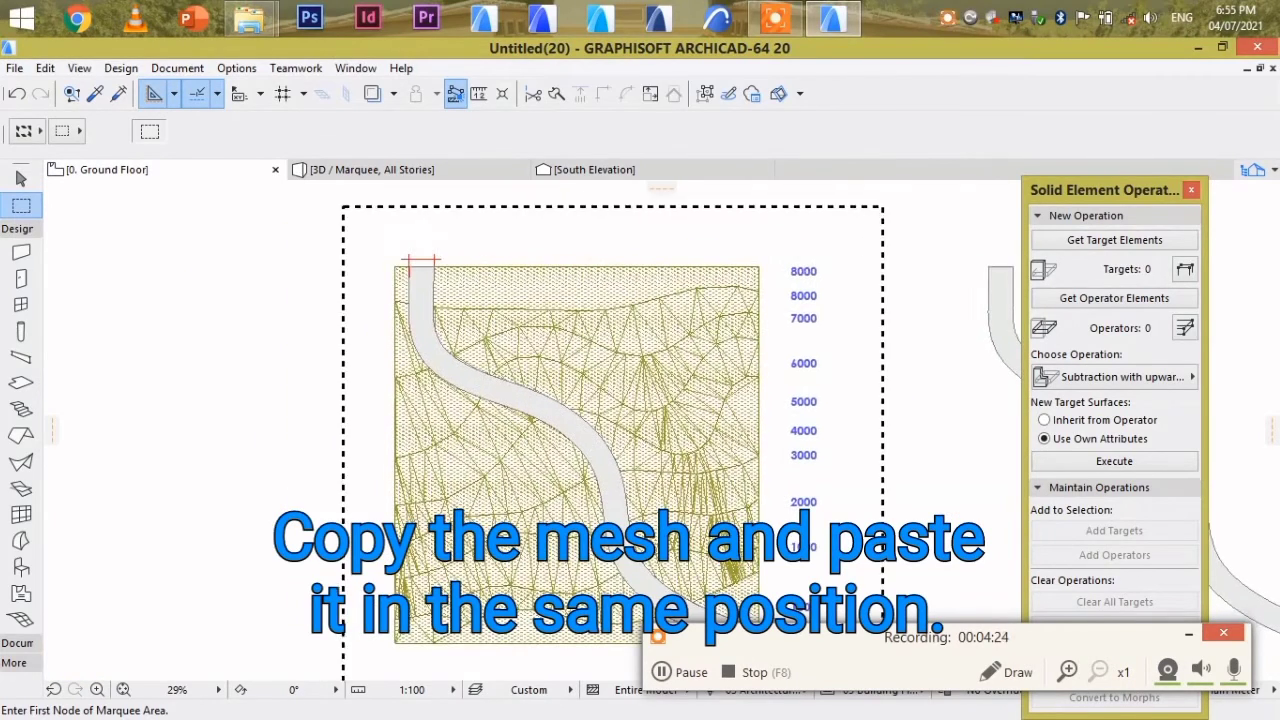
shift+click(666, 546)
key(ctrl+shift+d)
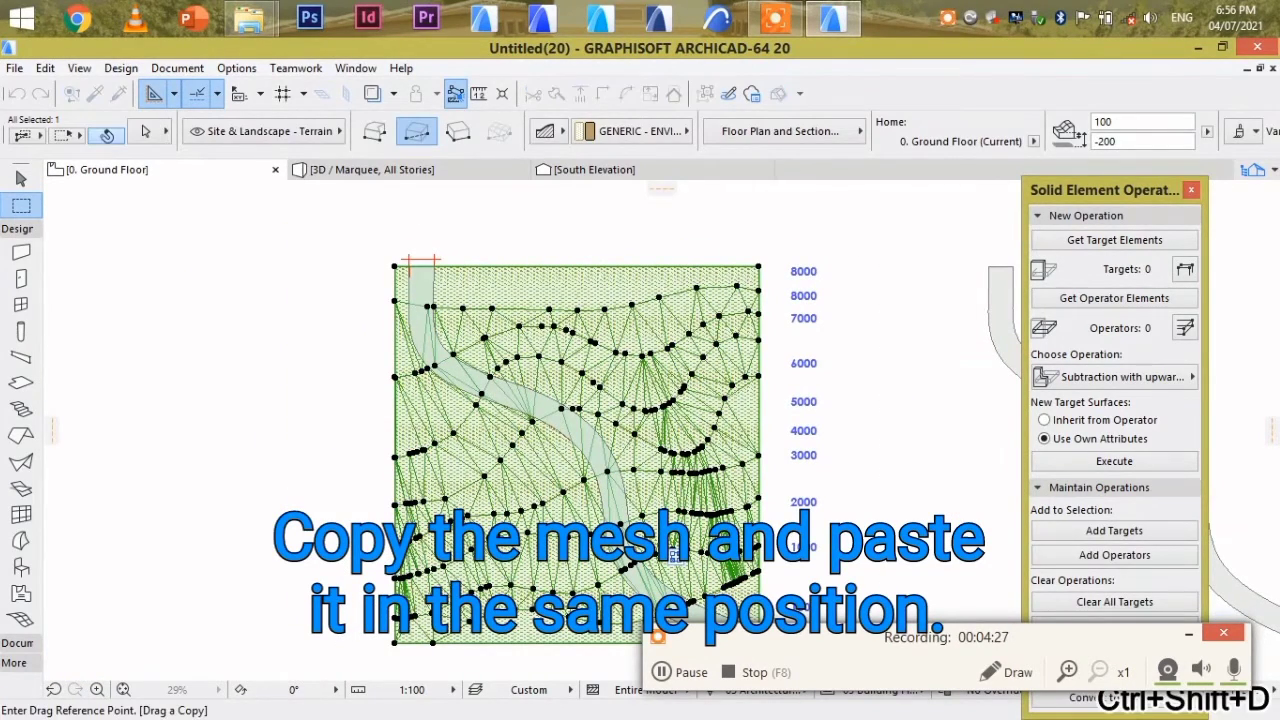
click(758, 266)
click(710, 266)
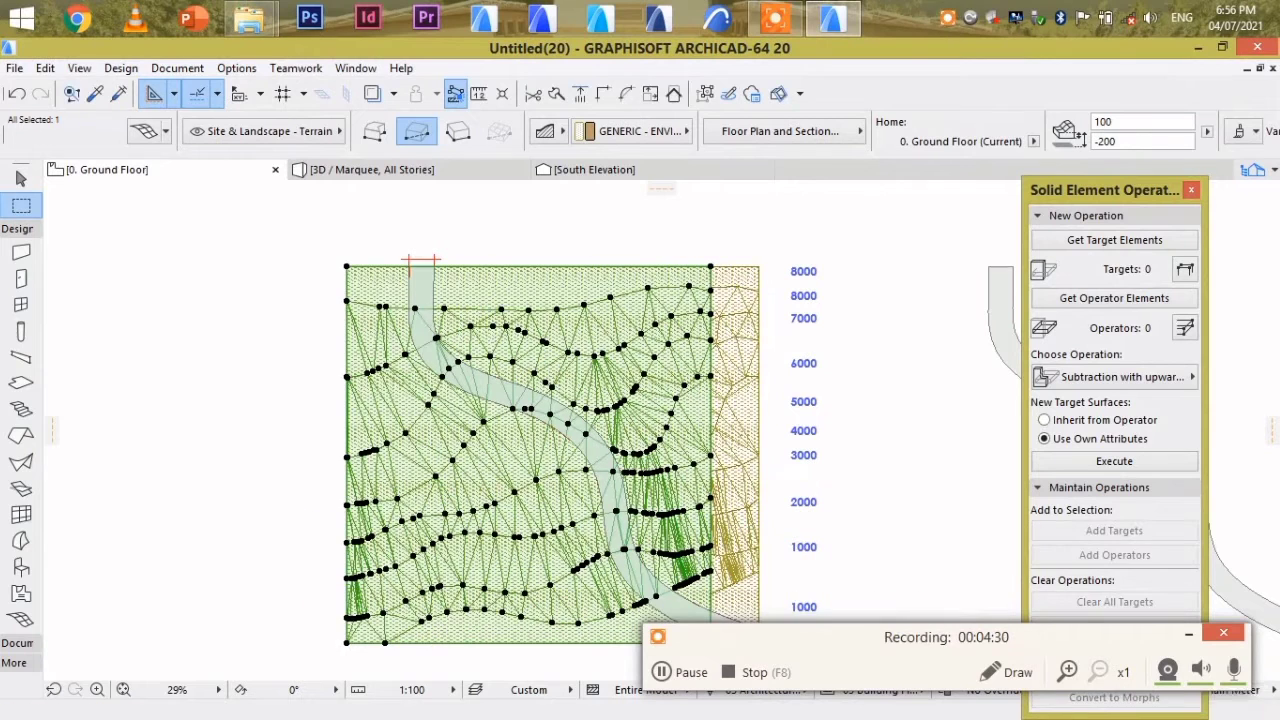
- Move the copied mesh back so its upper right corner coincides with that of the original mesh
key(ctrl+d)
click(710, 266)
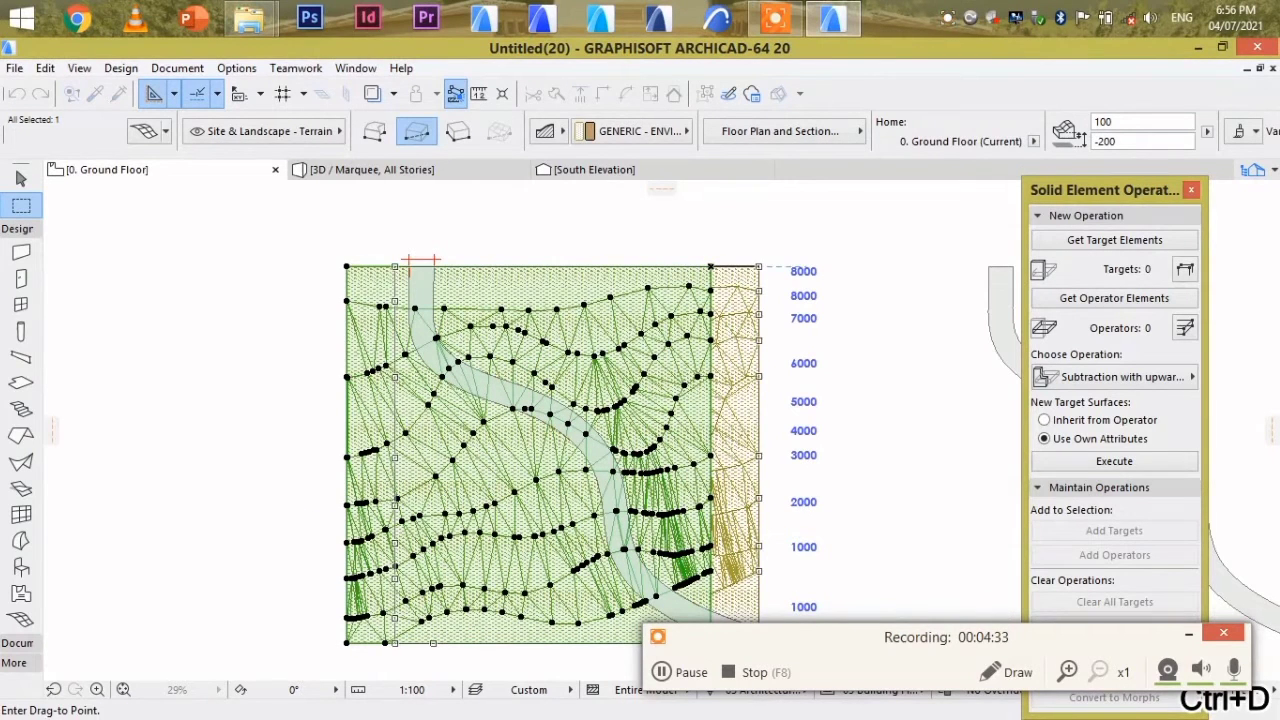
click(758, 266)
- In the 3D view, lower the copied mesh vertically below the original to a base elevation of about -683
key(F3)
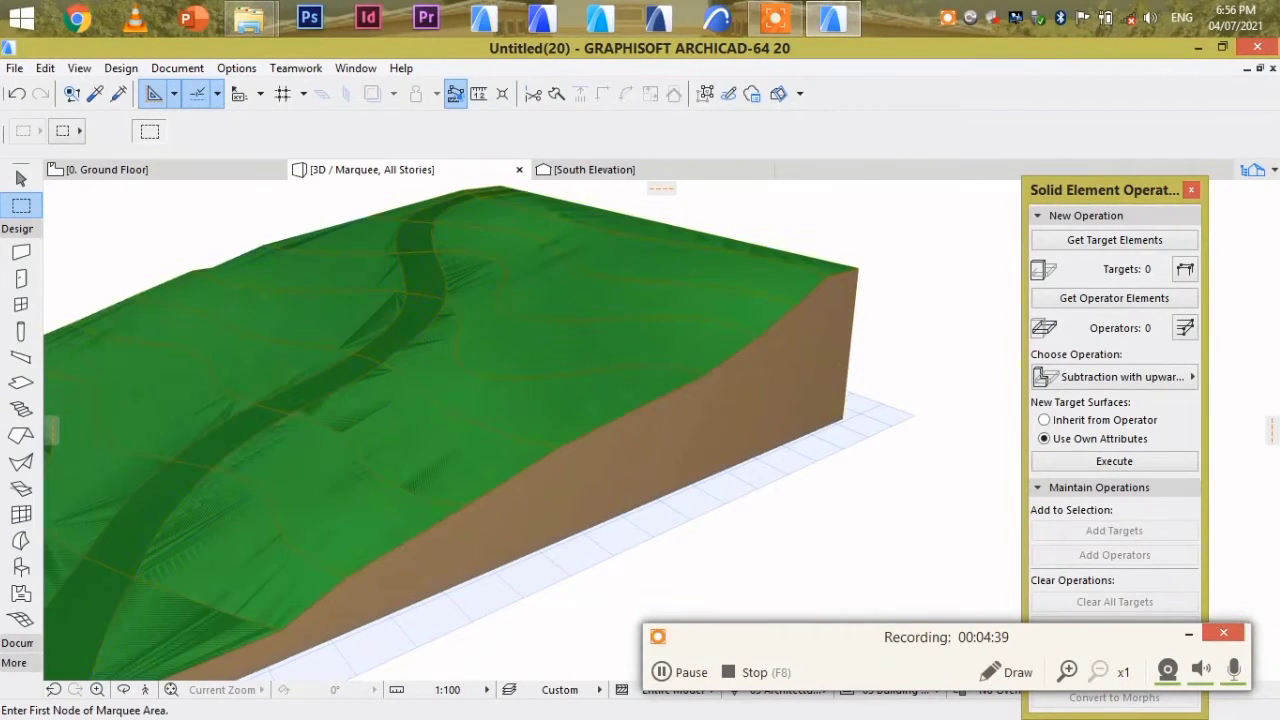
shift+click(434, 252)
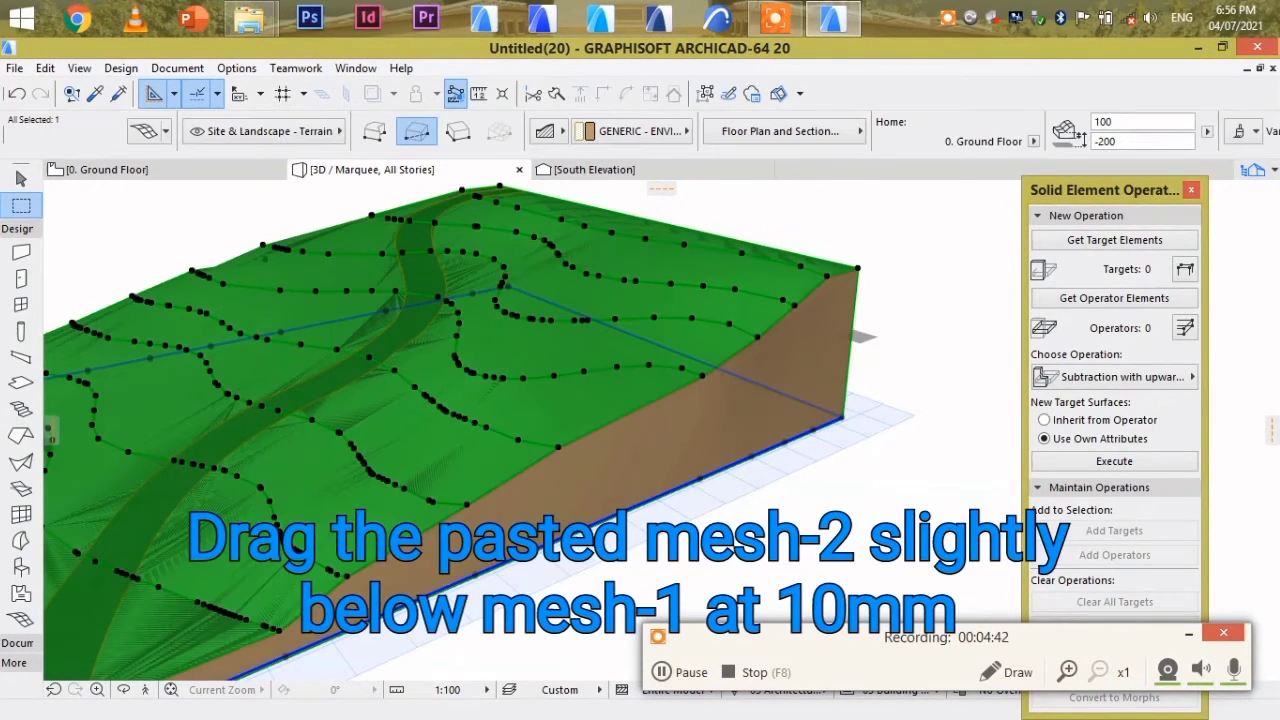
key(ctrl+d)
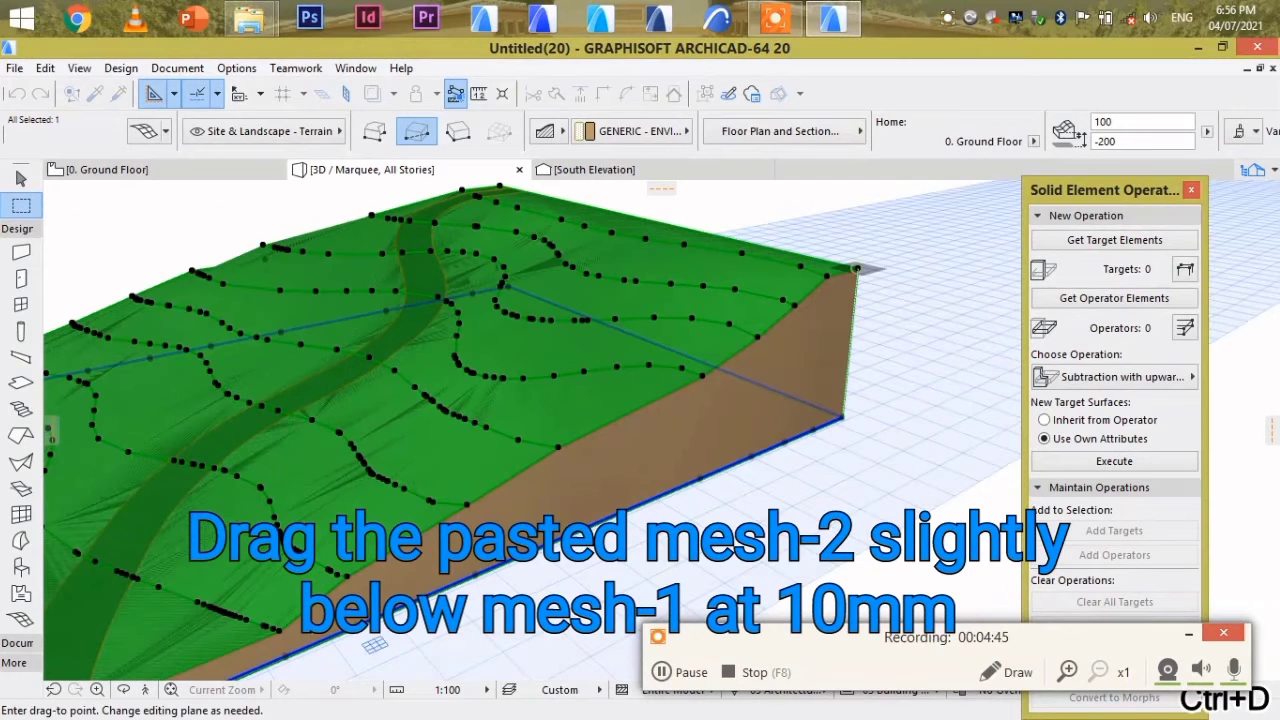
click(858, 268)
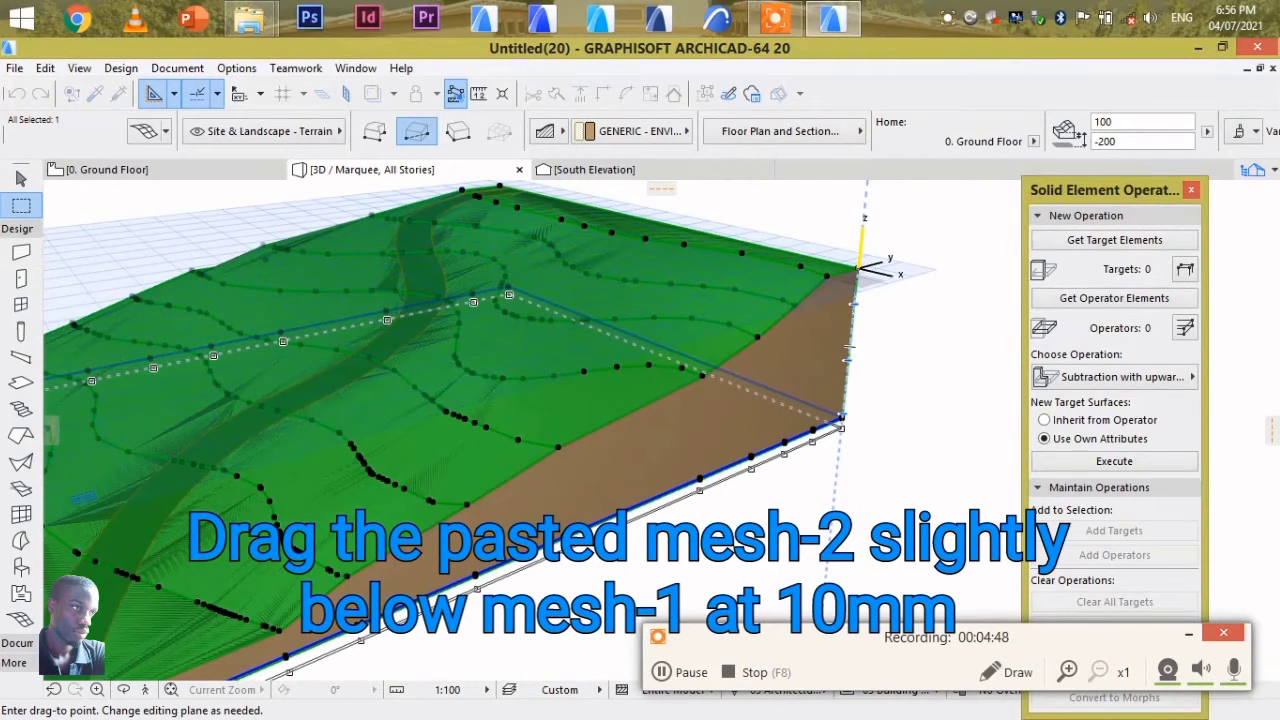
click(858, 280)
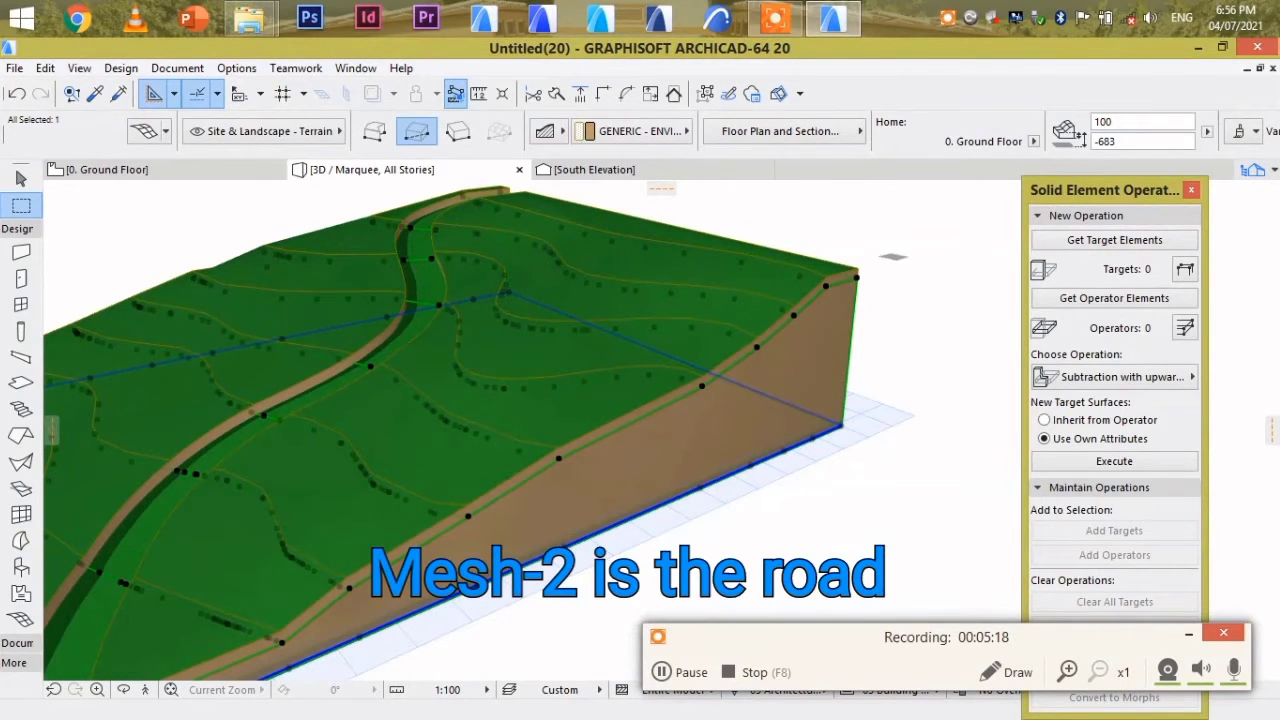
- Override the top surface of the lowered mesh with Paint - Dark Gray, apply the setting, and deselect the mesh
key(ctrl+t)
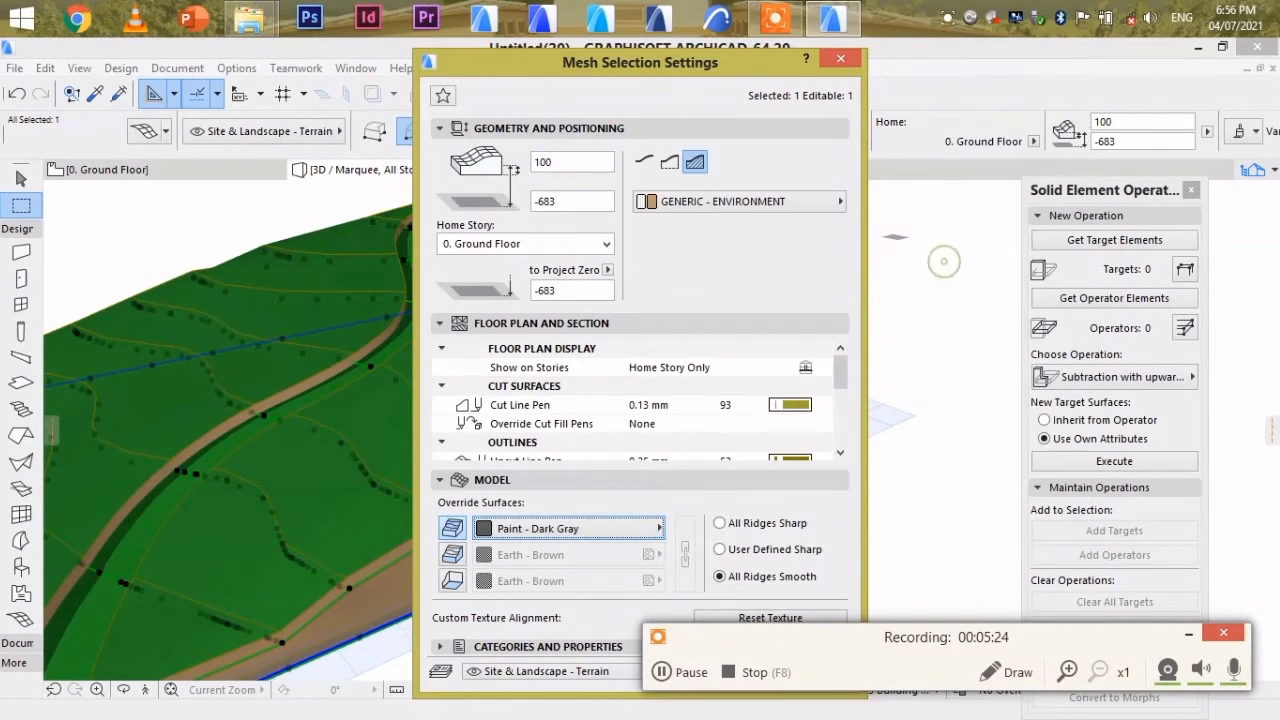
drag(774, 640, 1029, 676)
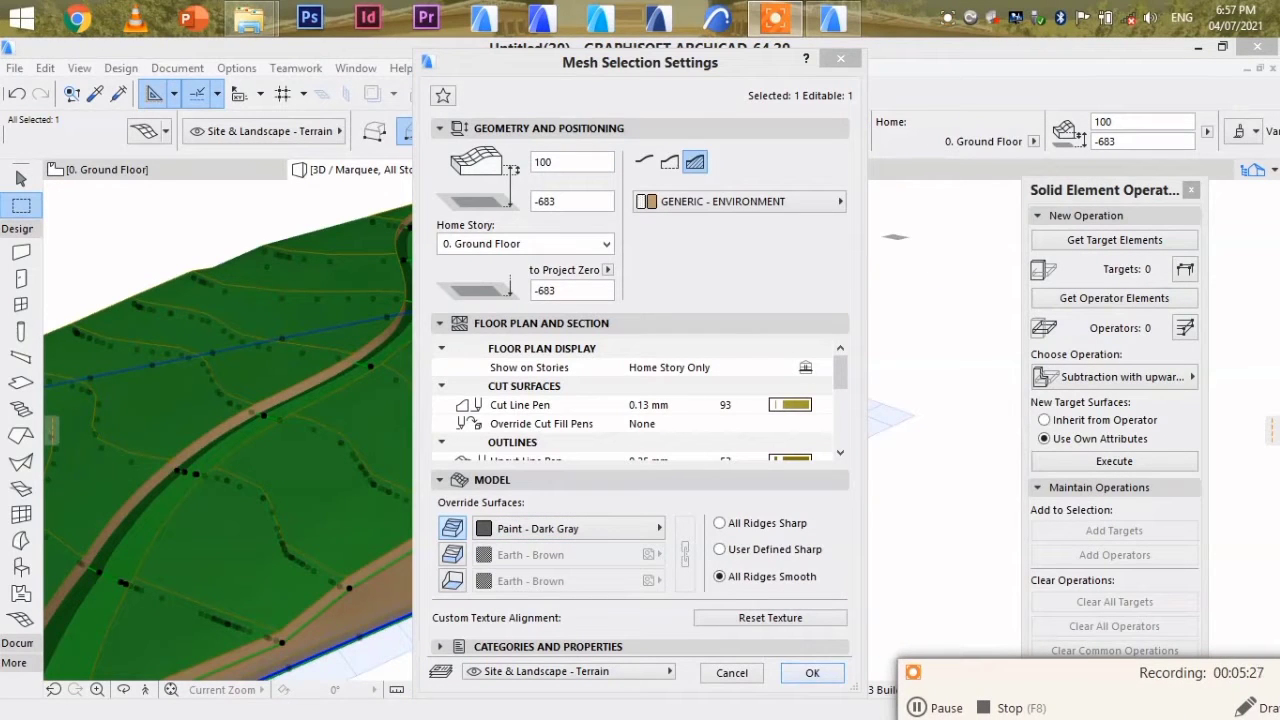
click(812, 673)
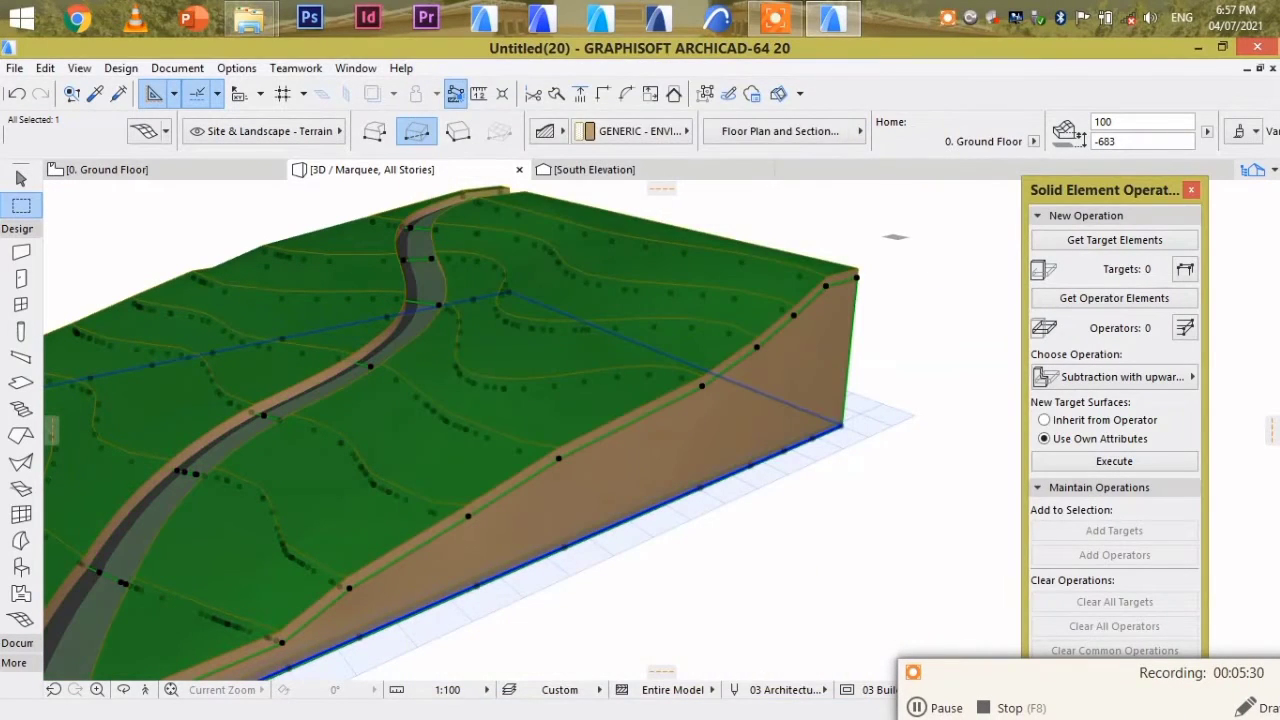
scroll(835, 545, down, 4)
middle_drag(835, 545, 862, 467)
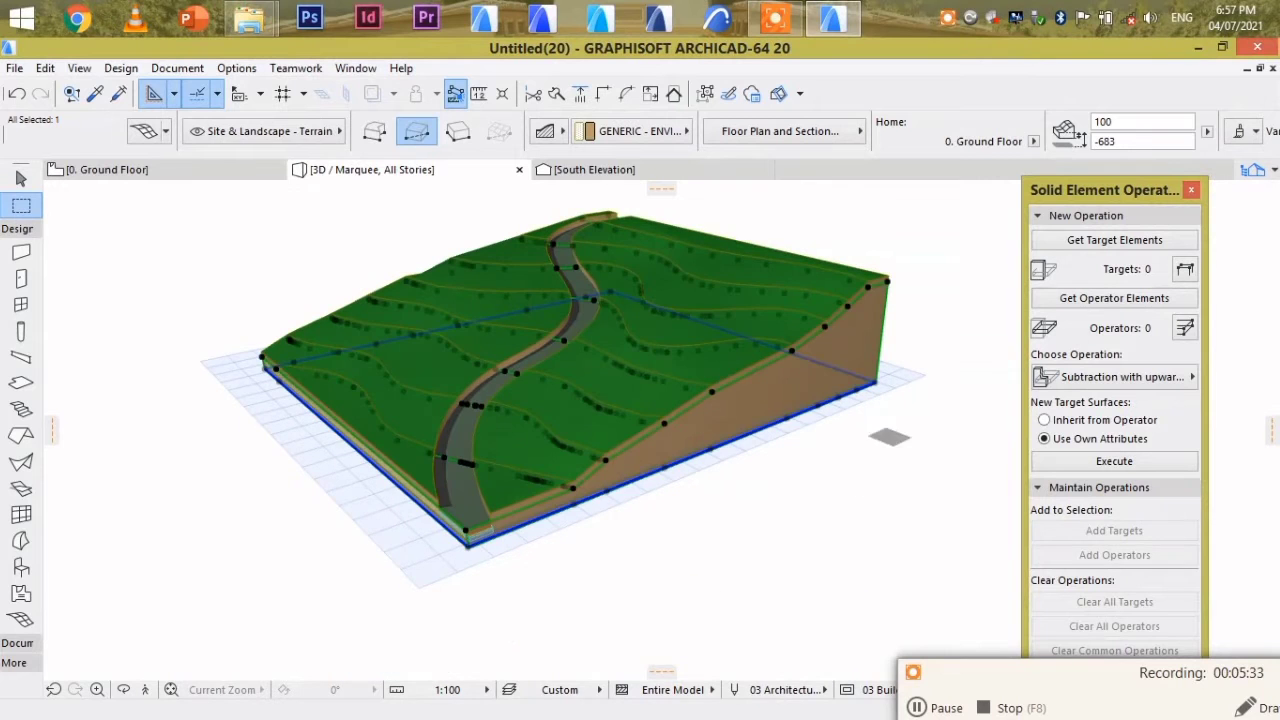
key(Escape)
- Select the lowered dark gray mesh and assign it as the target of a new solid element operation
click(124, 690)
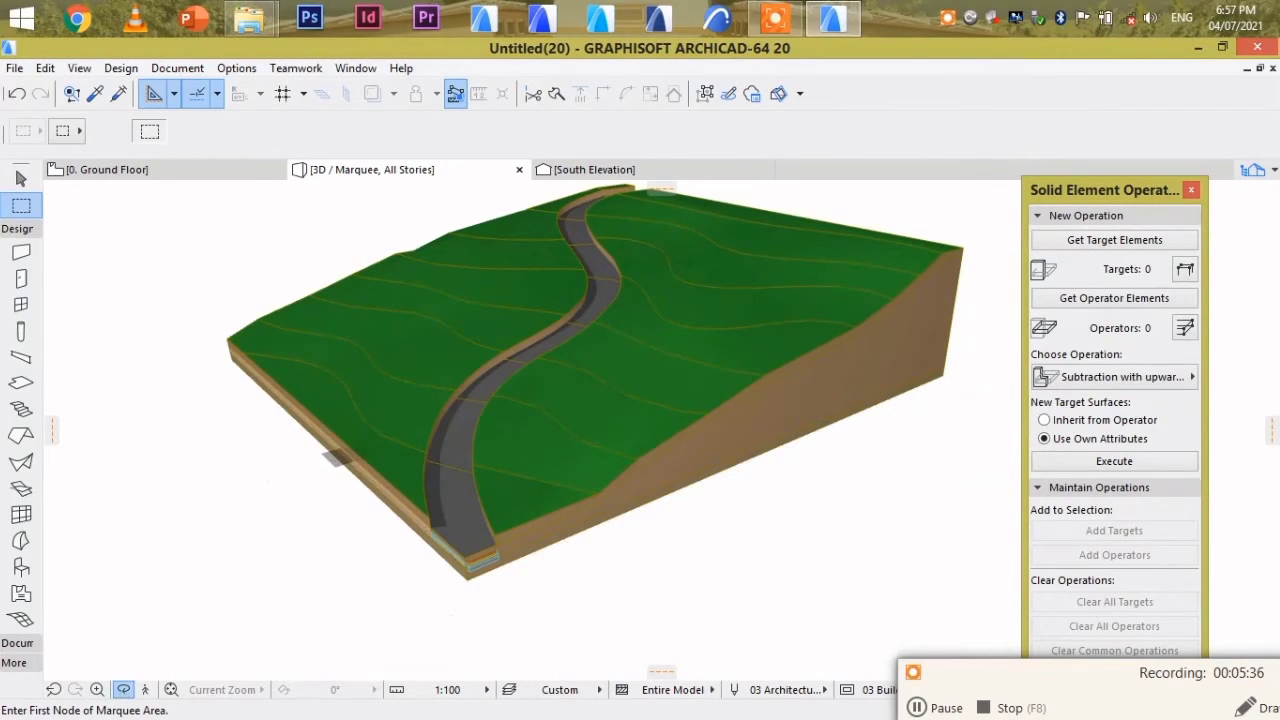
drag(333, 452, 337, 460)
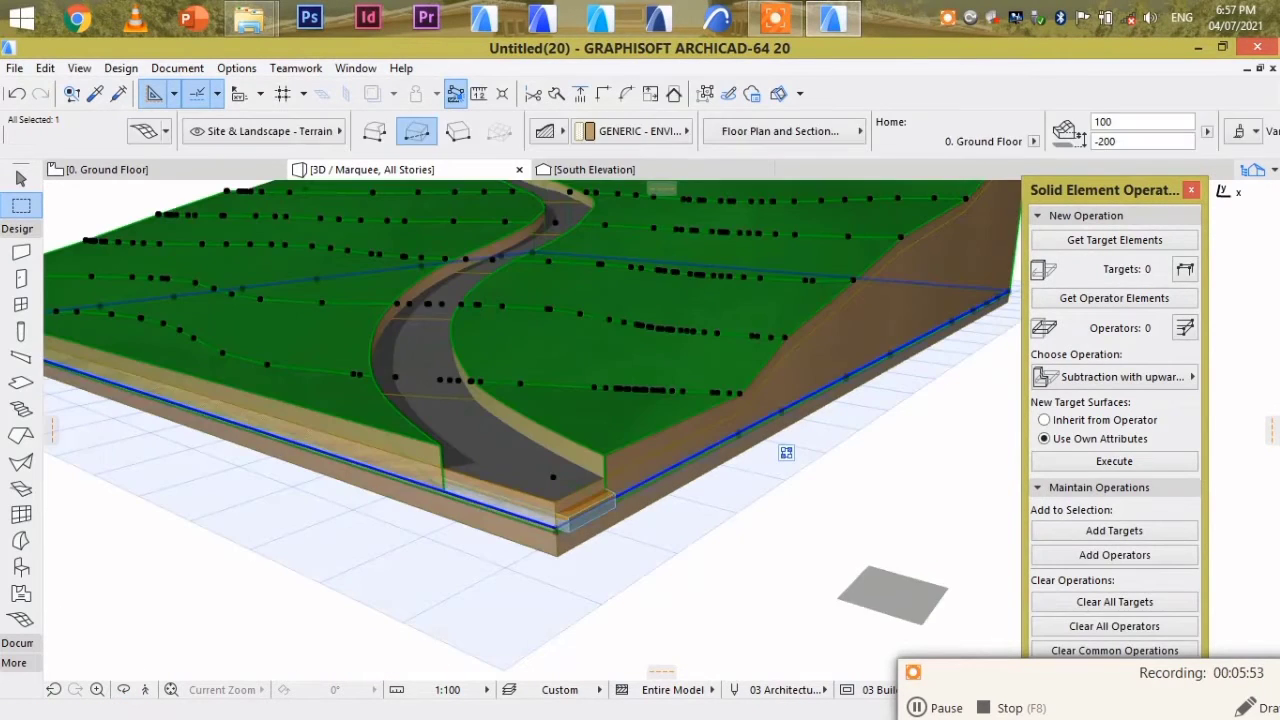
key(Escape)
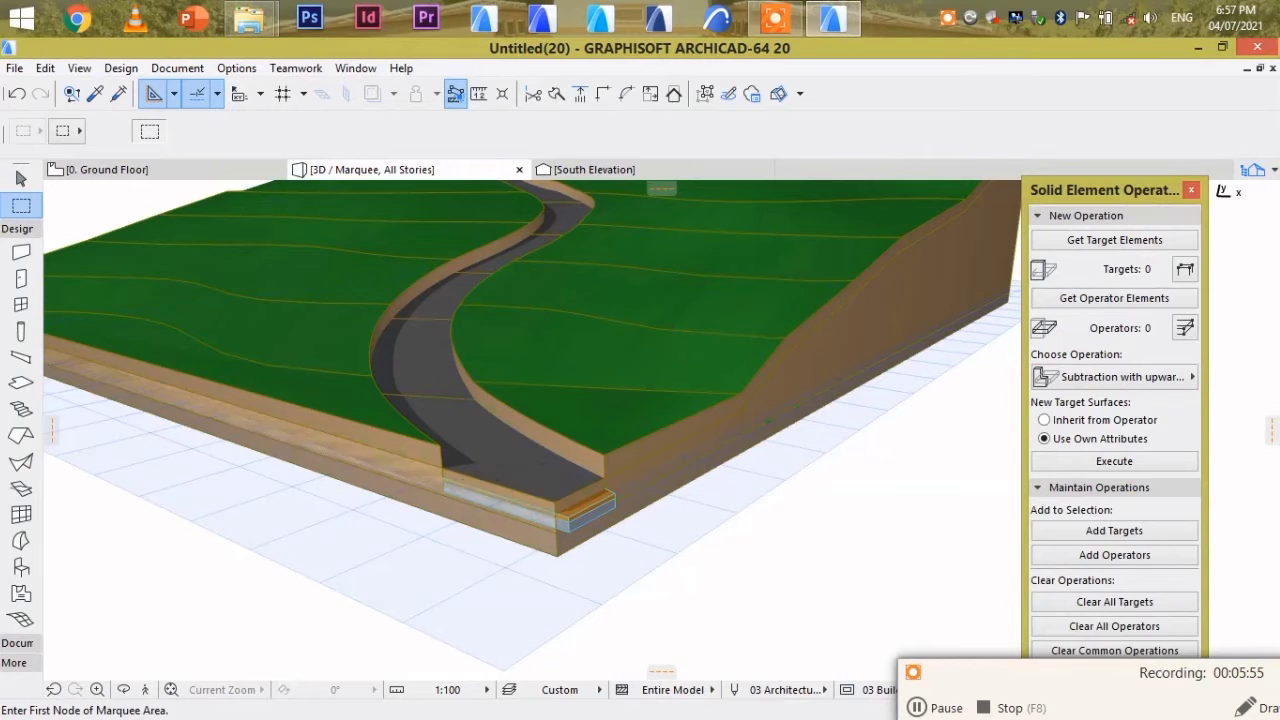
shift+click(516, 480)
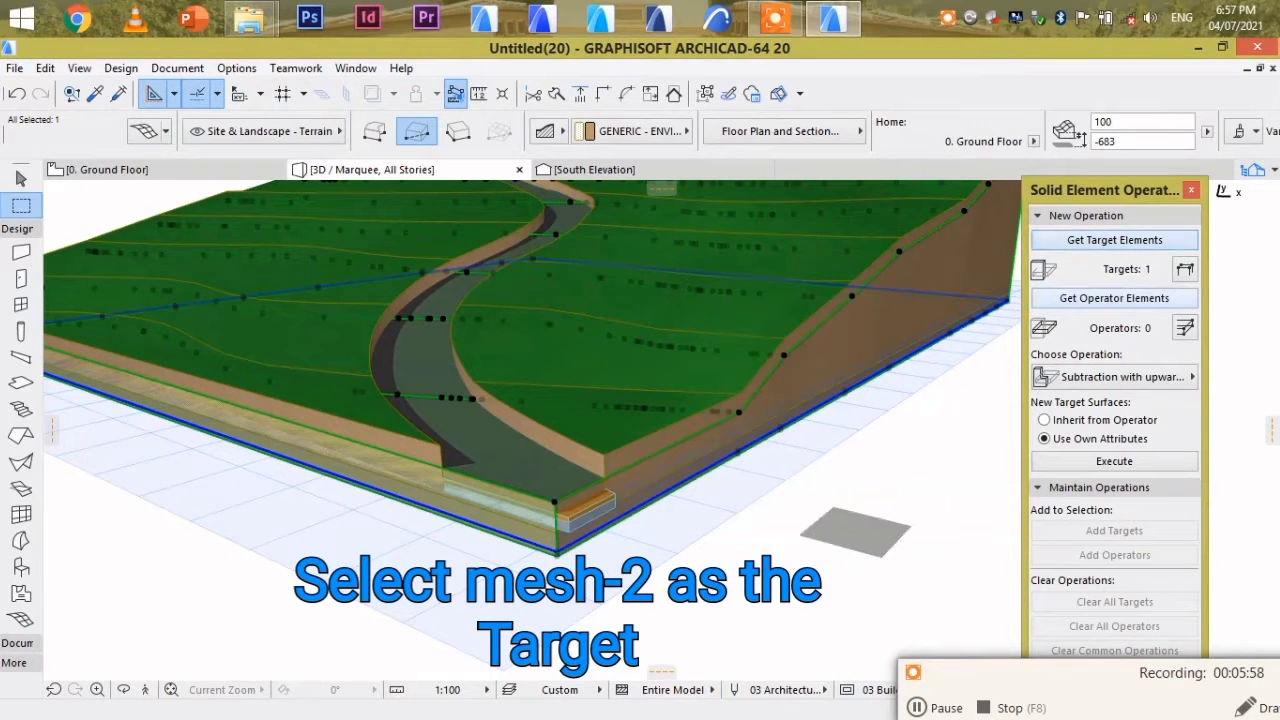
- Assign the original green mesh as operator, execute a Subtraction with downward extrusion on the lowered dark gray mesh, and clear the selection
key(Escape)
shift+click(816, 400)
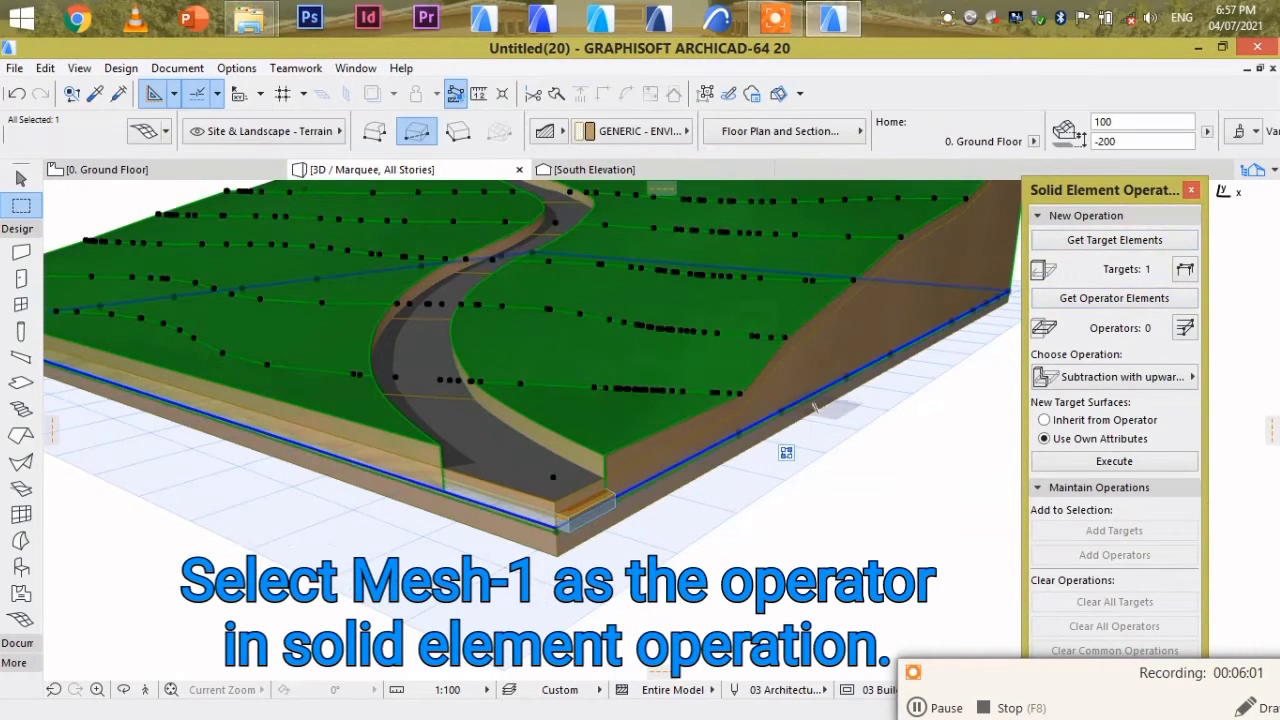
click(1120, 377)
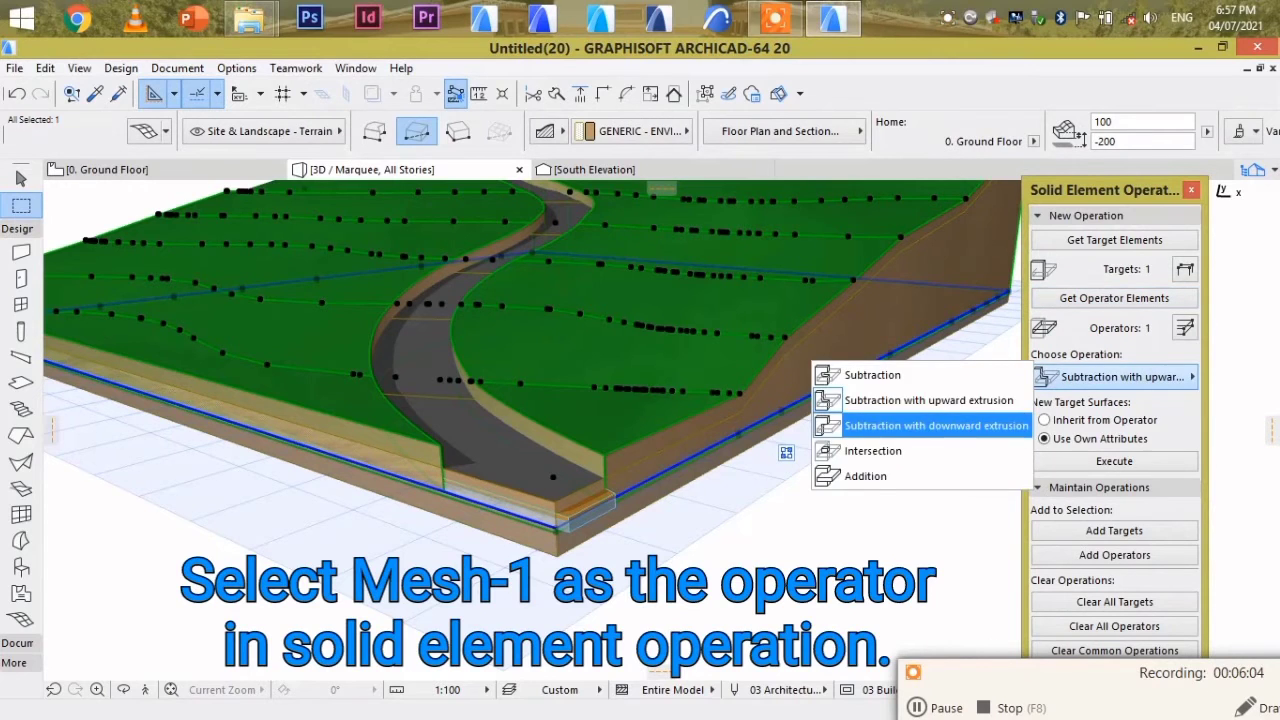
click(900, 424)
click(1097, 460)
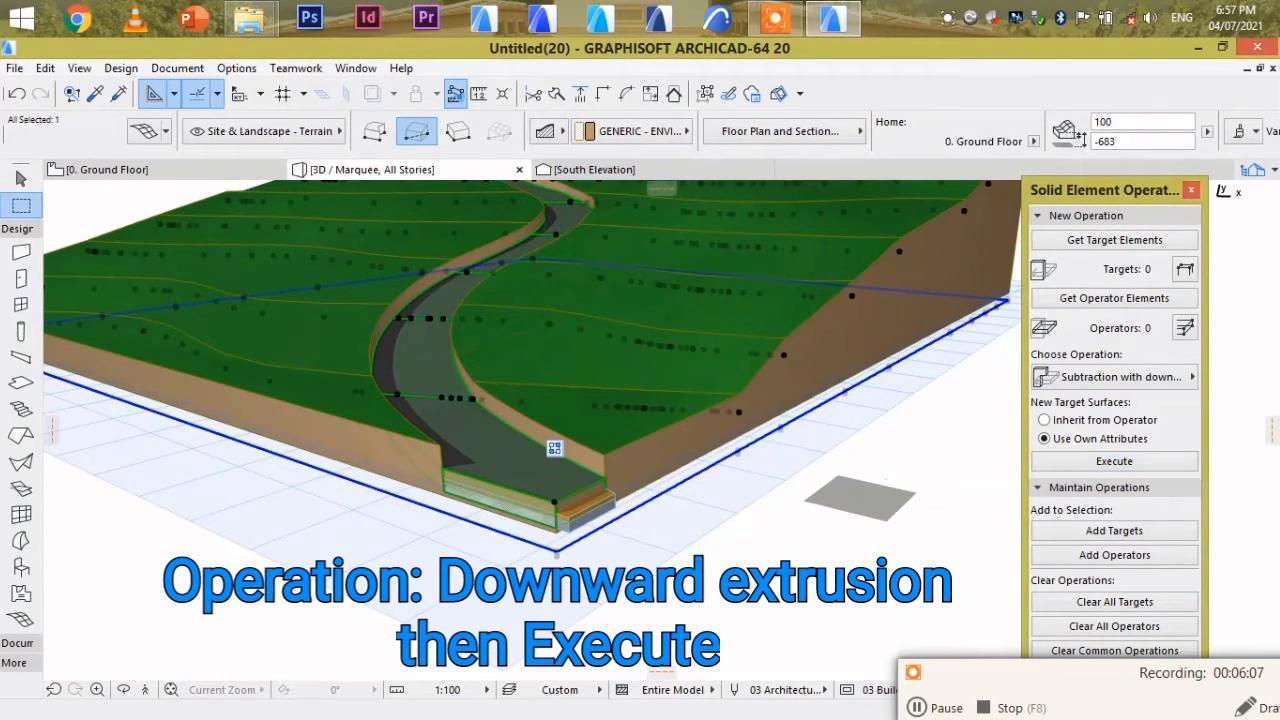
key(Escape)
- Inspect the road cut into the sloped mesh from several distances and angles in the 3D view
scroll(872, 500, down, 5)
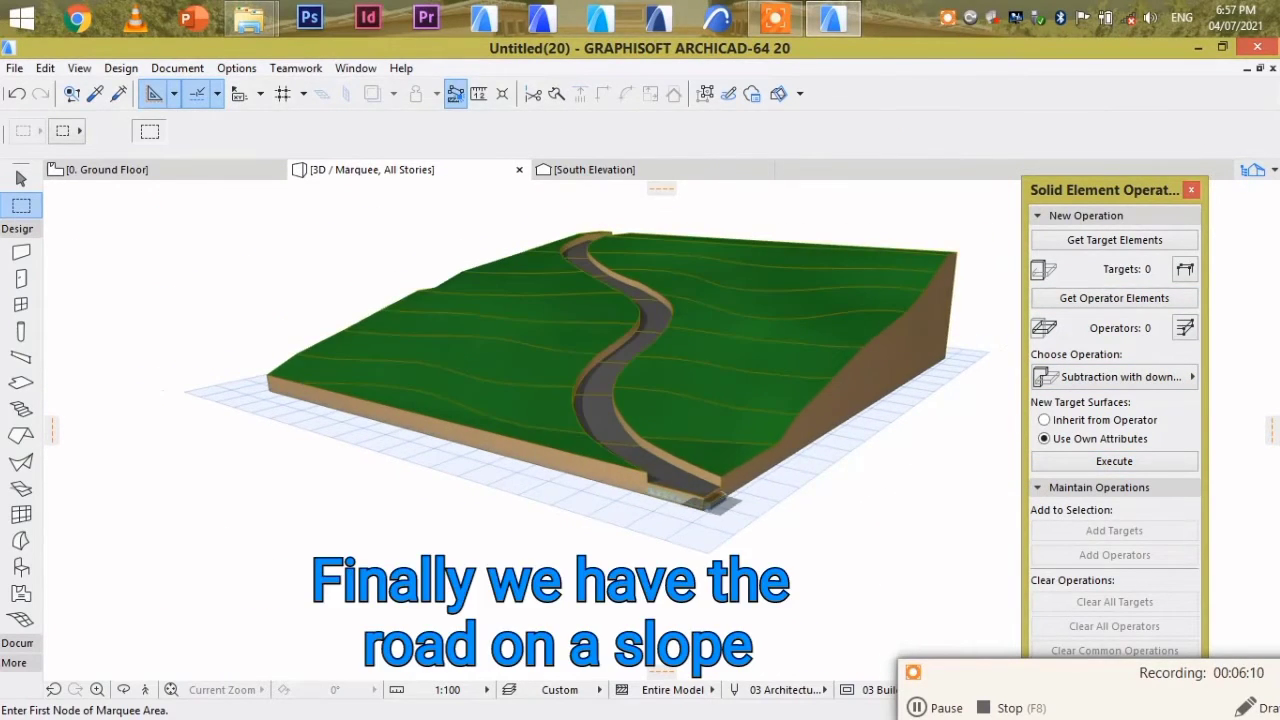
scroll(725, 503, up, 2)
scroll(725, 460, down, 2)
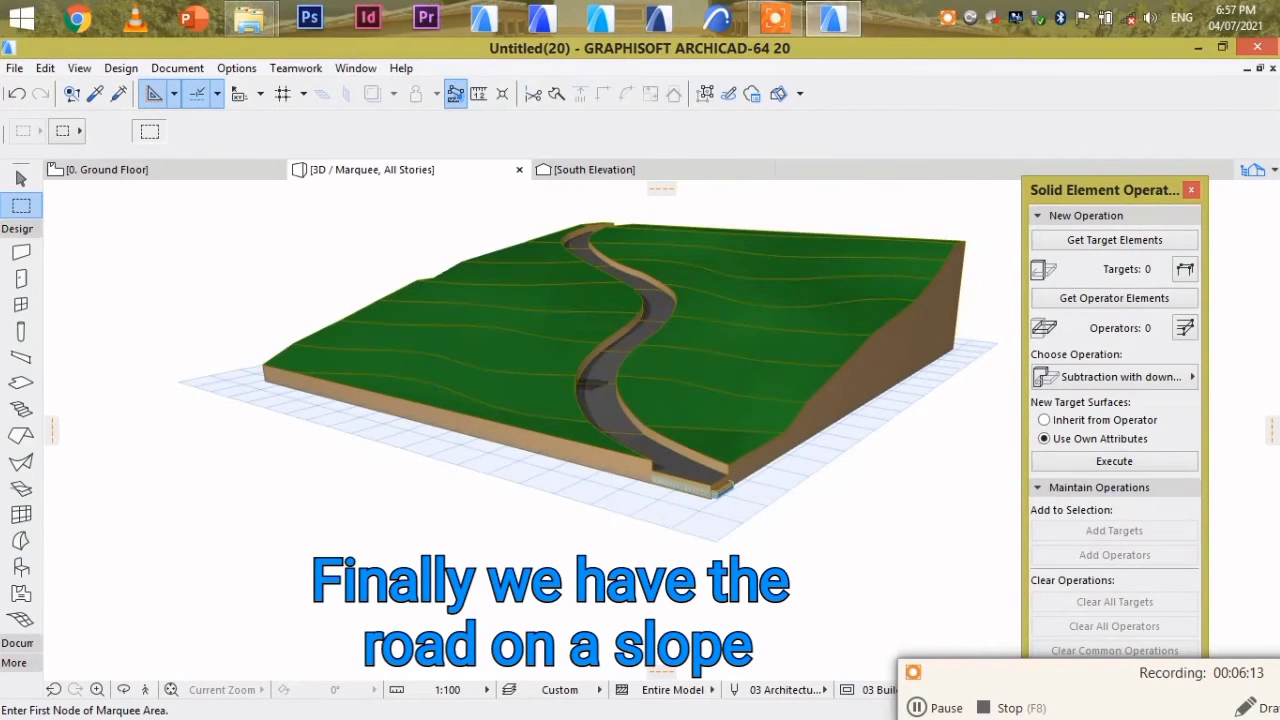
drag(352, 322, 680, 360)
scroll(640, 330, up, 5)
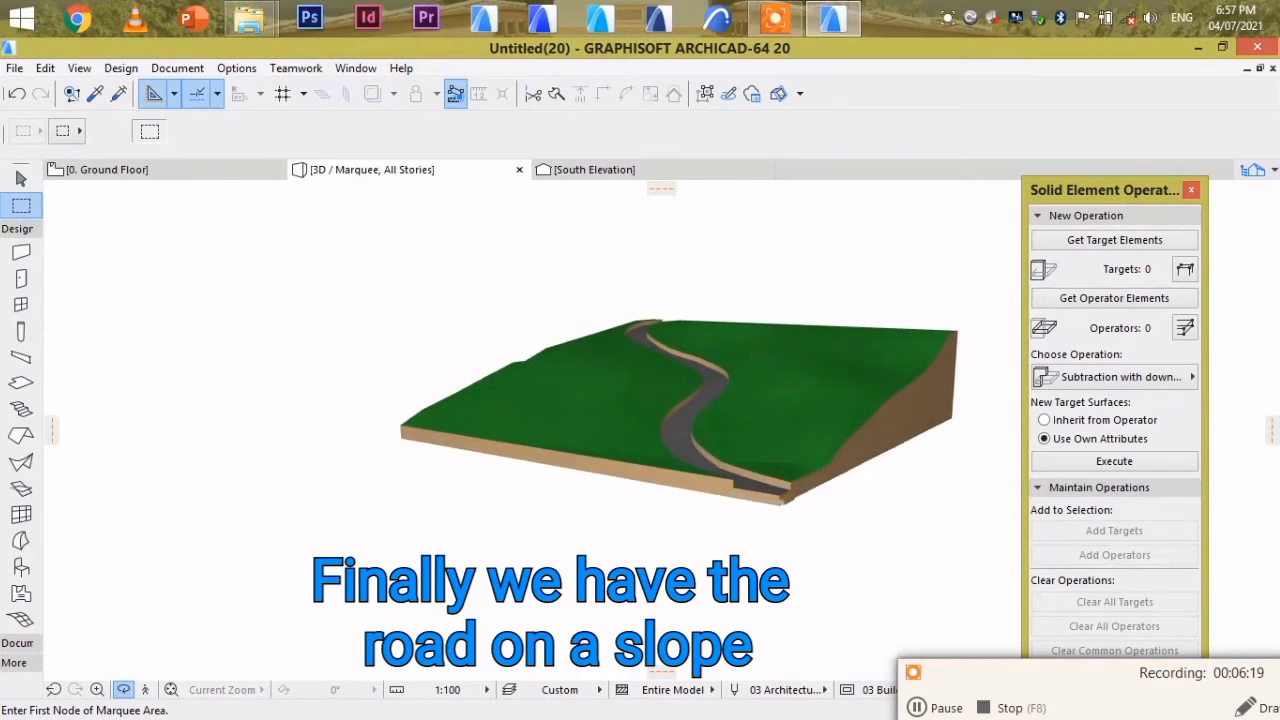
drag(640, 400, 700, 350)
drag(500, 350, 560, 370)
scroll(560, 370, down, 2)
drag(370, 330, 424, 408)
- Return to the Ground Floor plan and clear the mesh selection
key(F2)
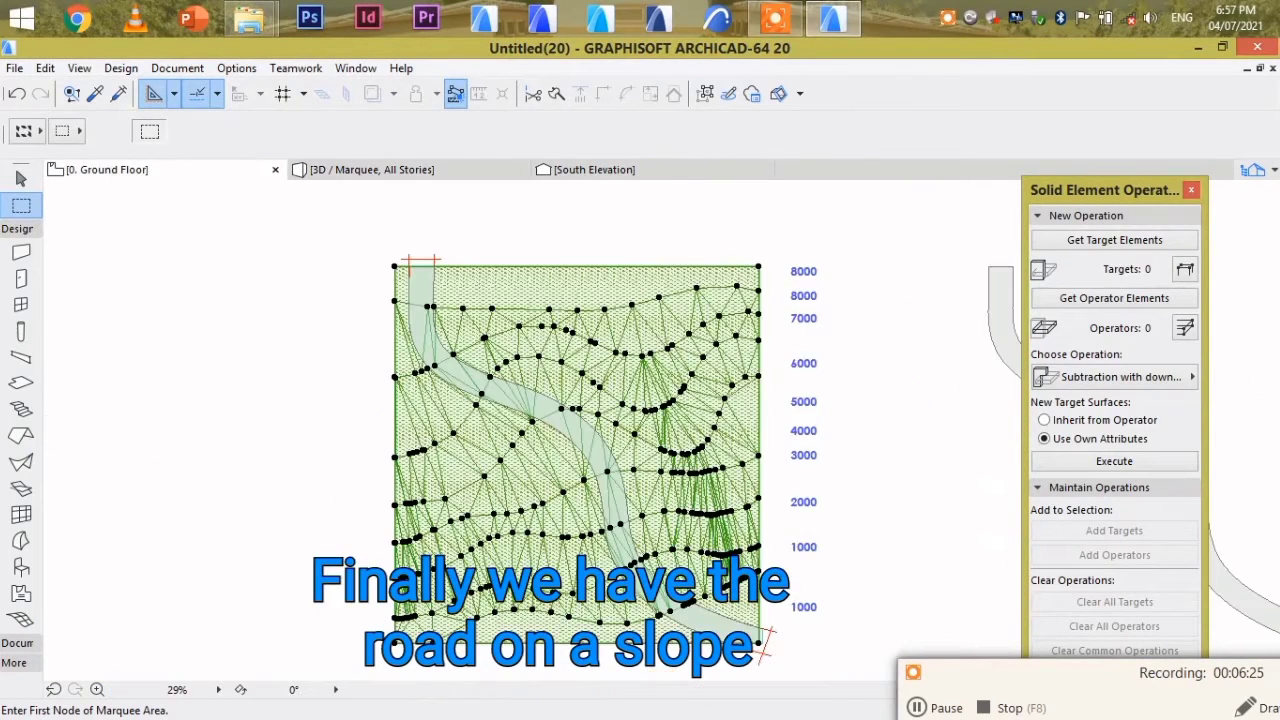
key(Escape)
scroll(661, 430, down, 3)
middle_drag(661, 430, 396, 383)
scroll(240, 321, up, 2)
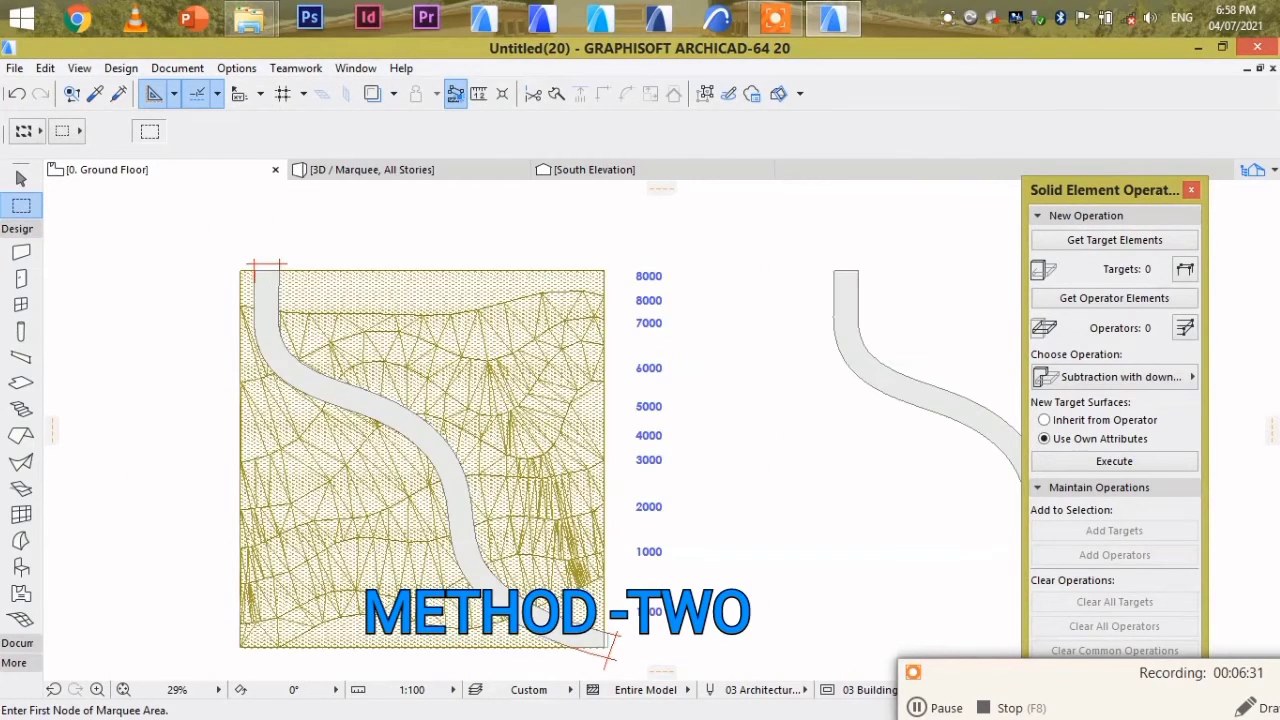
- Select the road fill together with the lowered mesh and place a copy of both in the empty area beside the originals
click(17, 643)
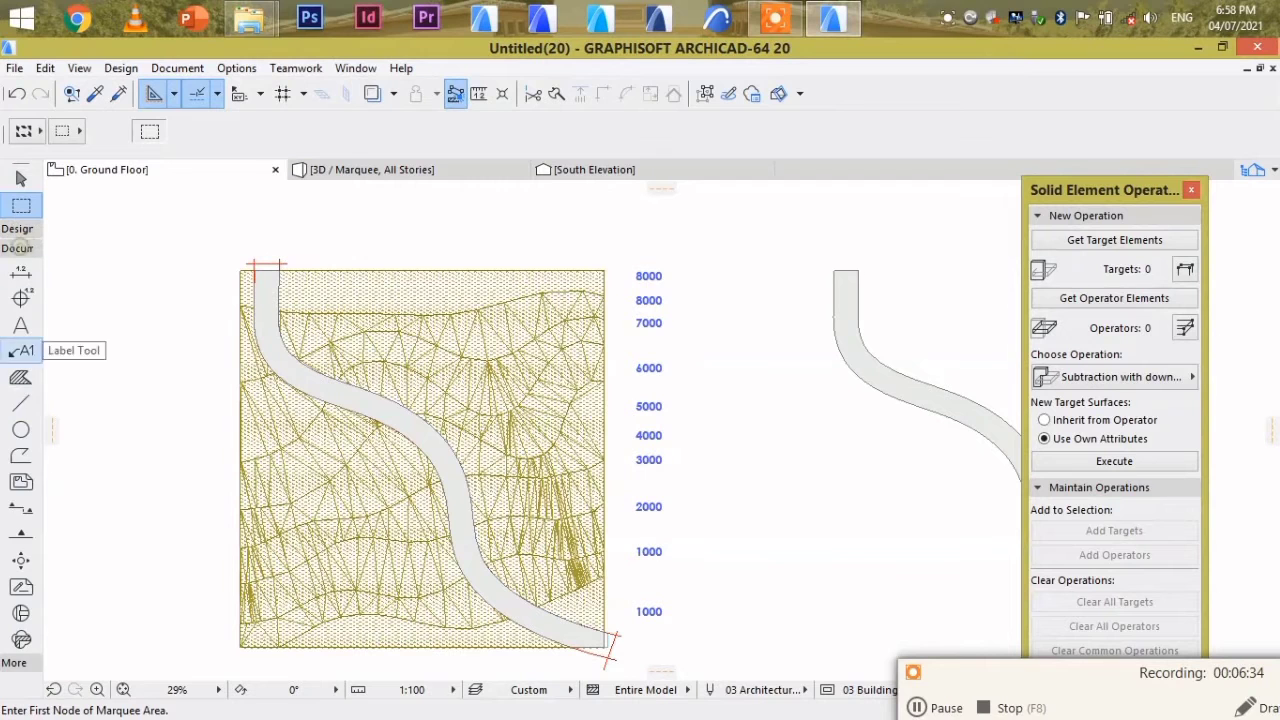
click(20, 376)
shift+click(279, 271)
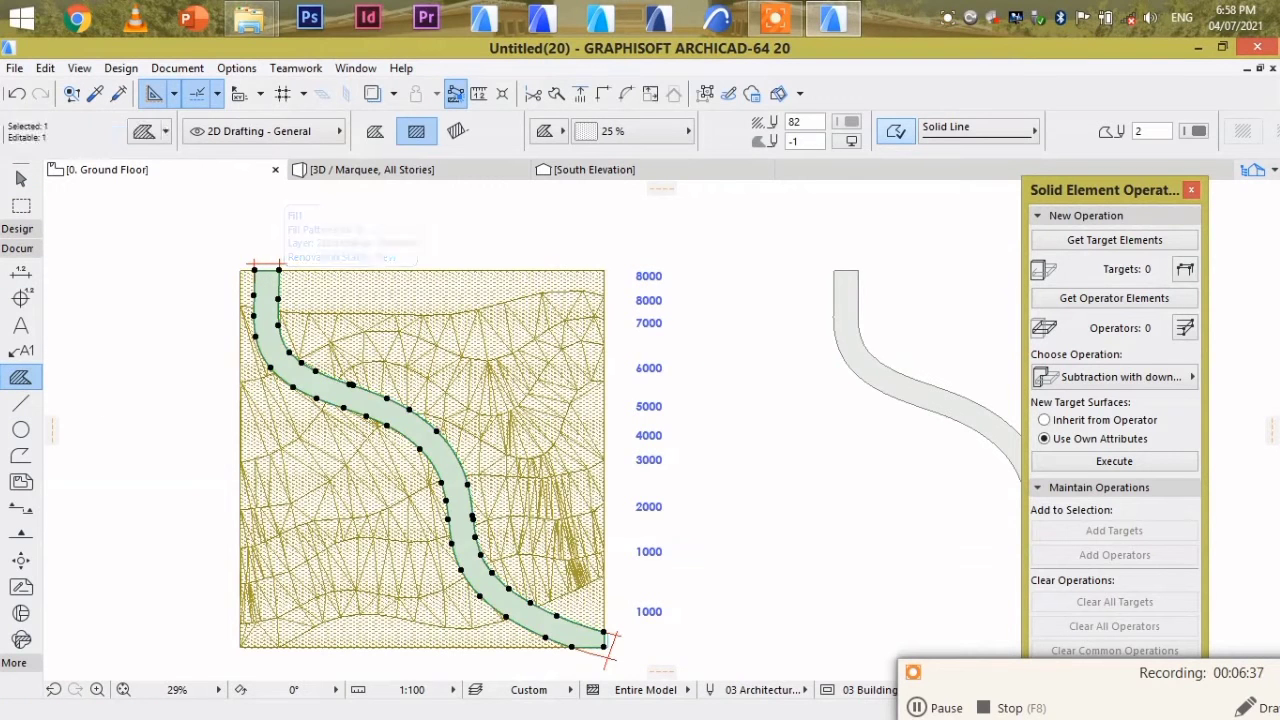
shift+click(510, 568)
click(494, 280)
middle_drag(991, 414, 5, 346)
scroll(141, 210, down, 3)
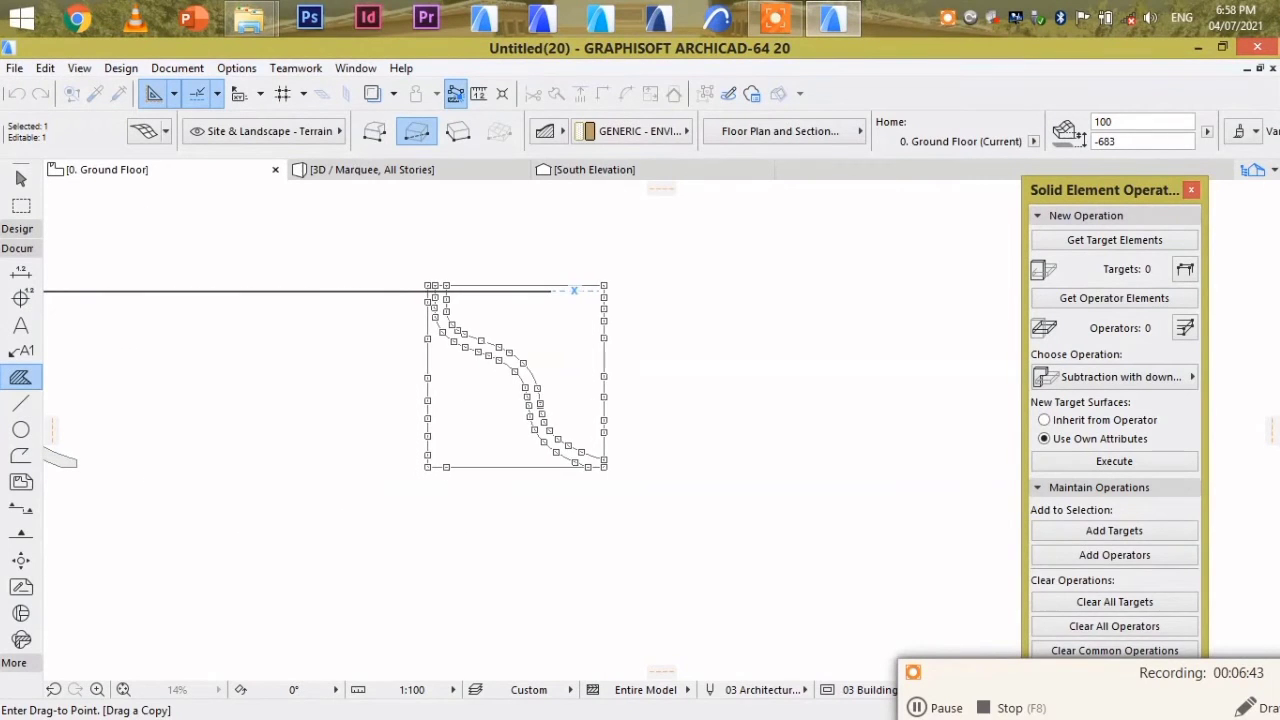
click(428, 287)
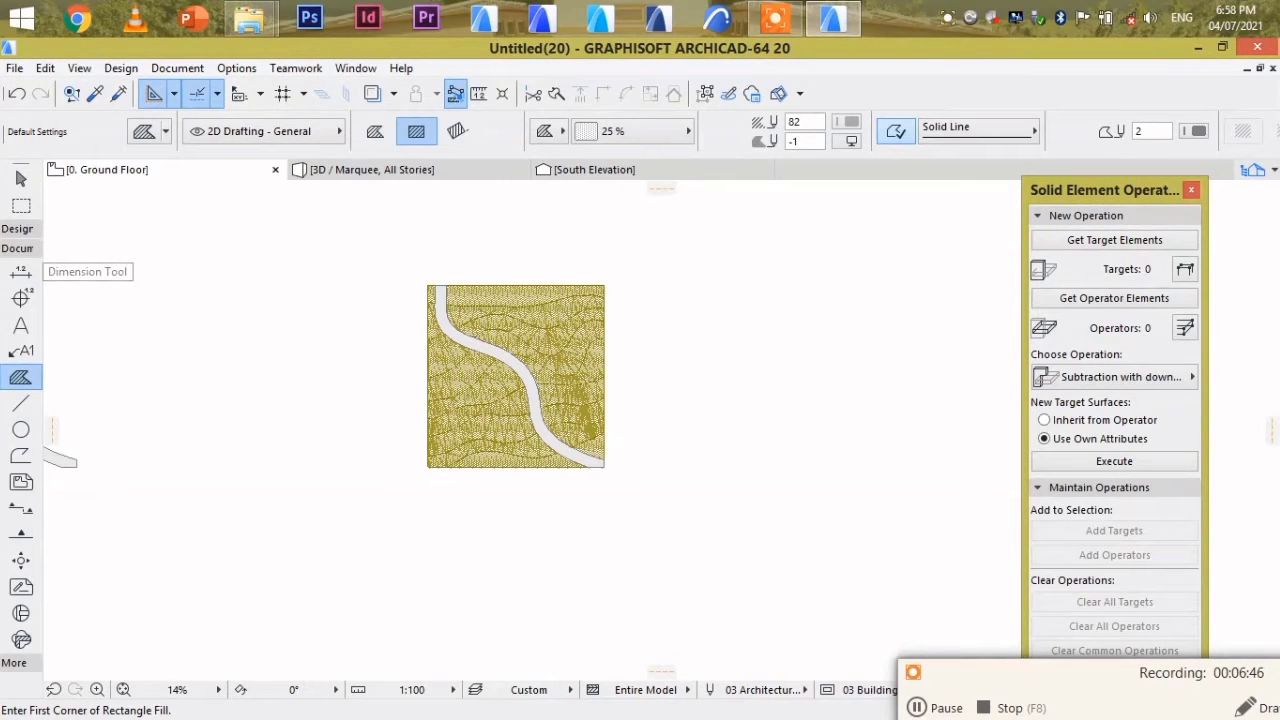
- Copy the road fill of the new mesh copy horizontally to the free area beside that mesh, and deselect it
scroll(591, 436, up, 2)
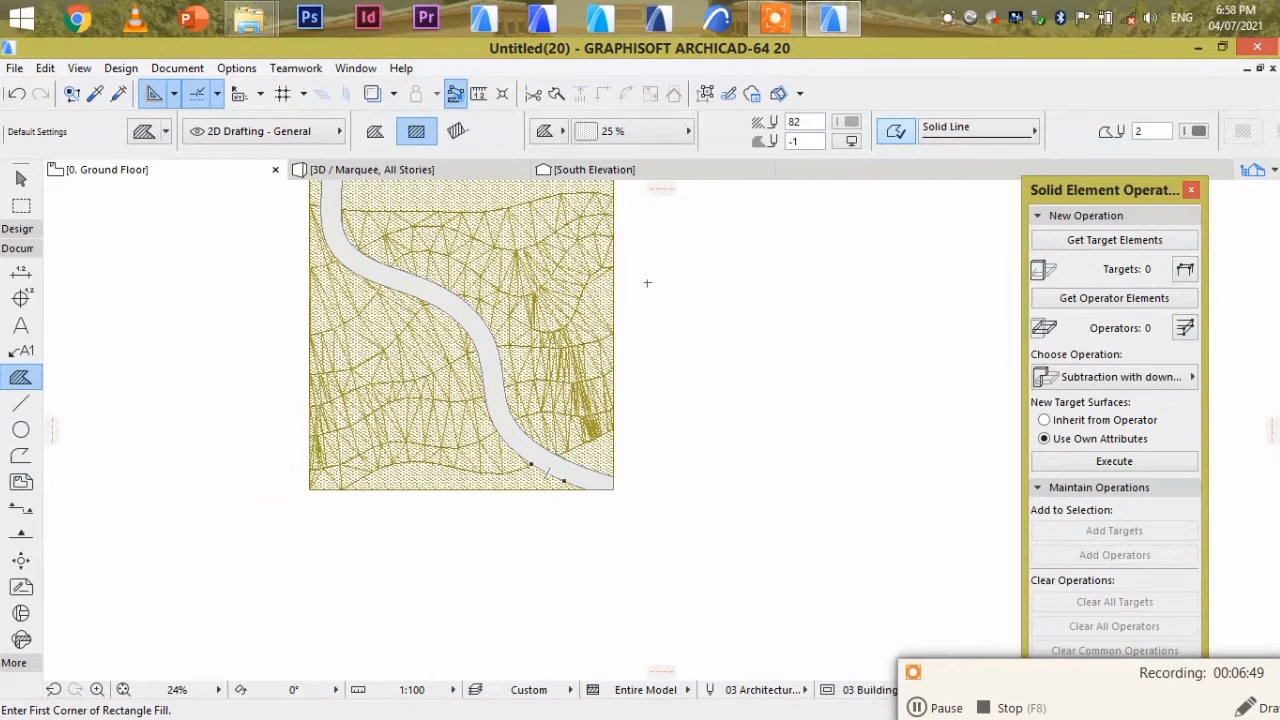
middle_drag(648, 283, 623, 337)
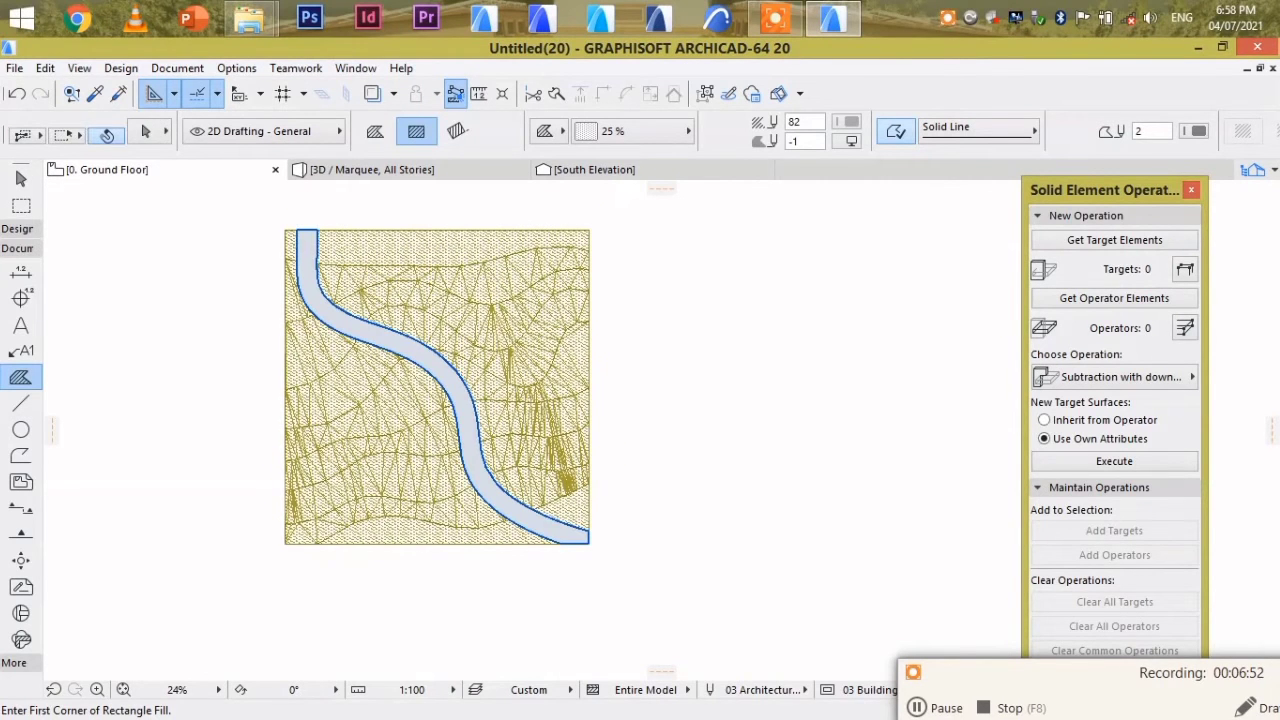
shift+click(450, 368)
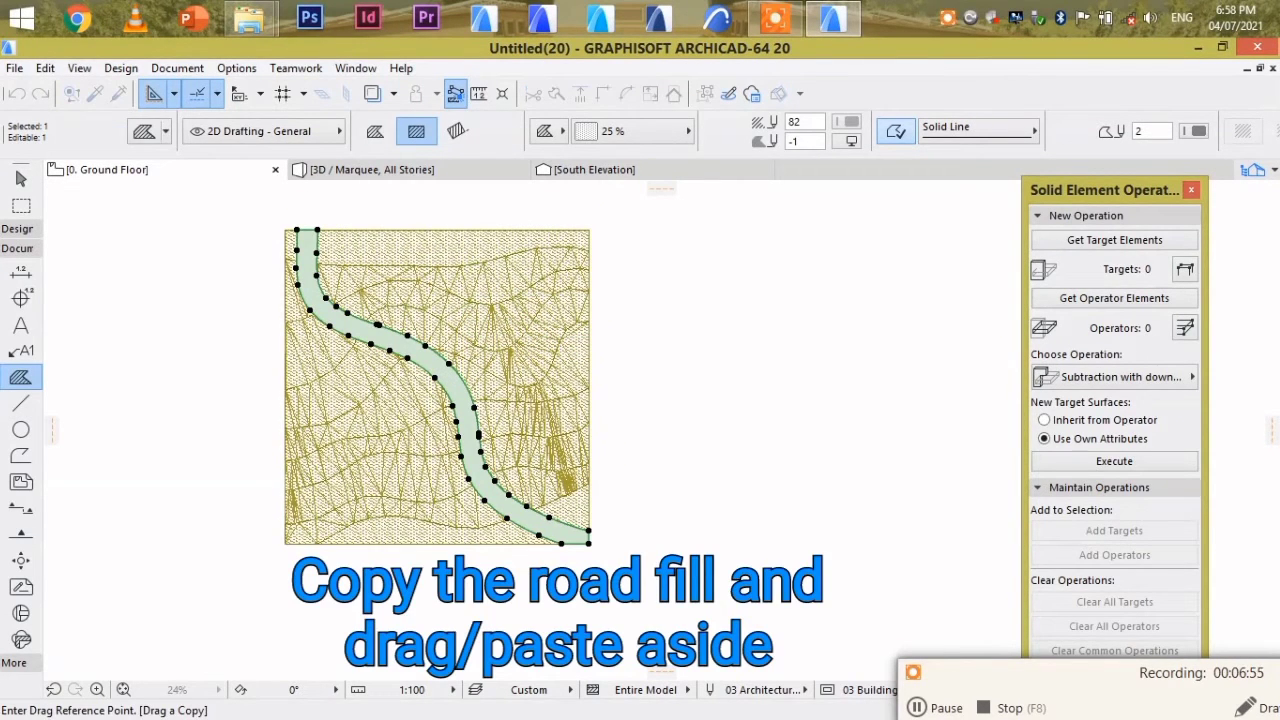
click(455, 374)
click(787, 374)
key(Escape)
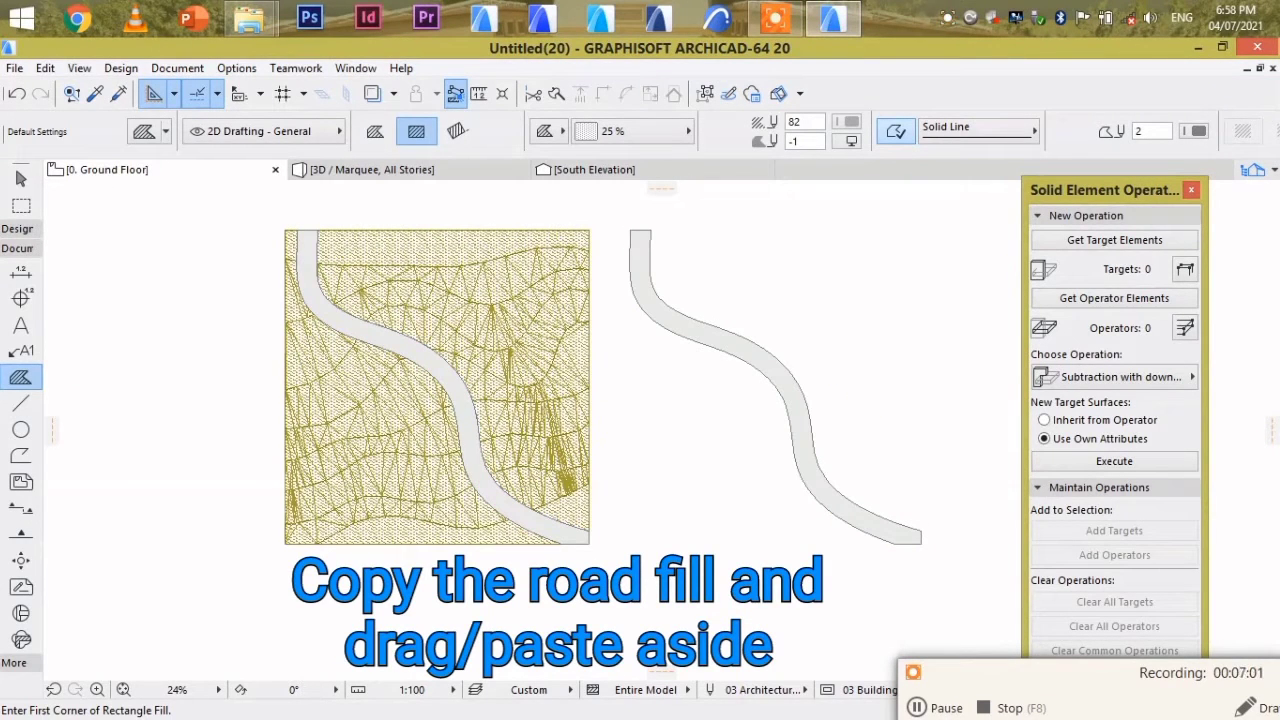
- Enclose the mesh copy and its road fill with a rectangular marquee and show only that area in 3D
click(21, 205)
click(616, 198)
click(230, 588)
right_click(178, 425)
click(272, 631)
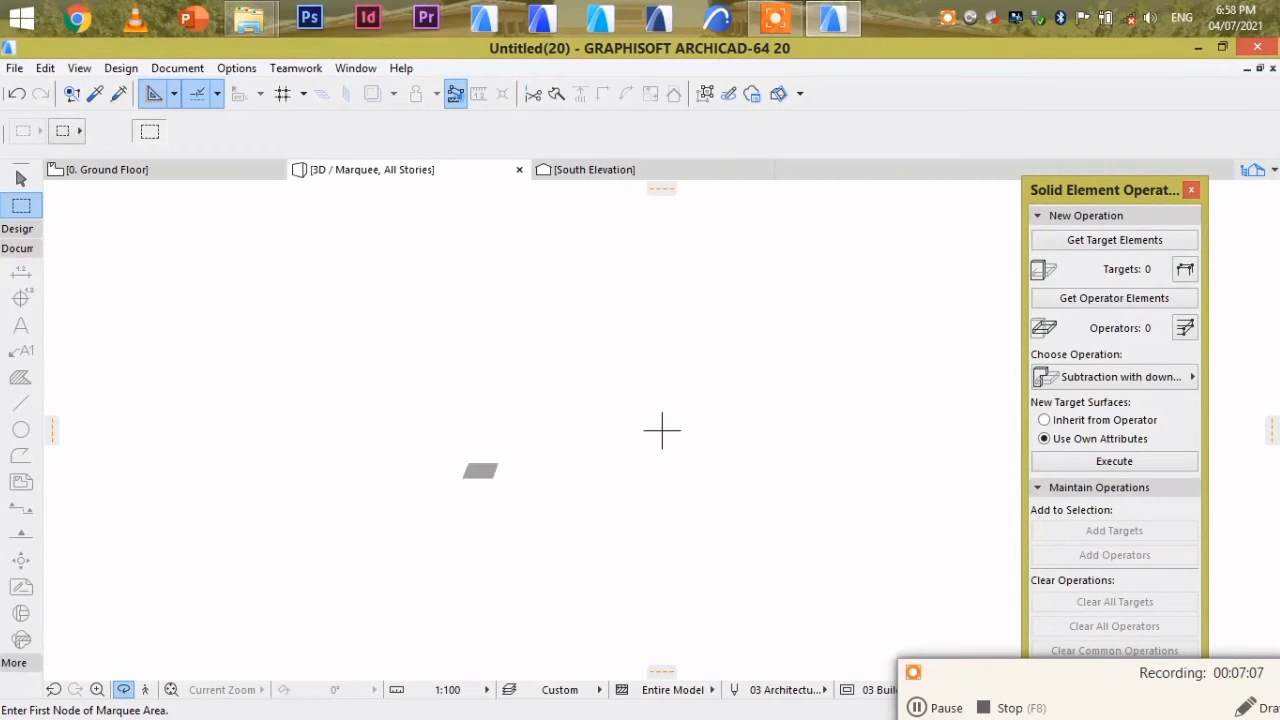
- Measure the vertical height of the copied mesh along its tallest corner edge
scroll(661, 431, up, 5)
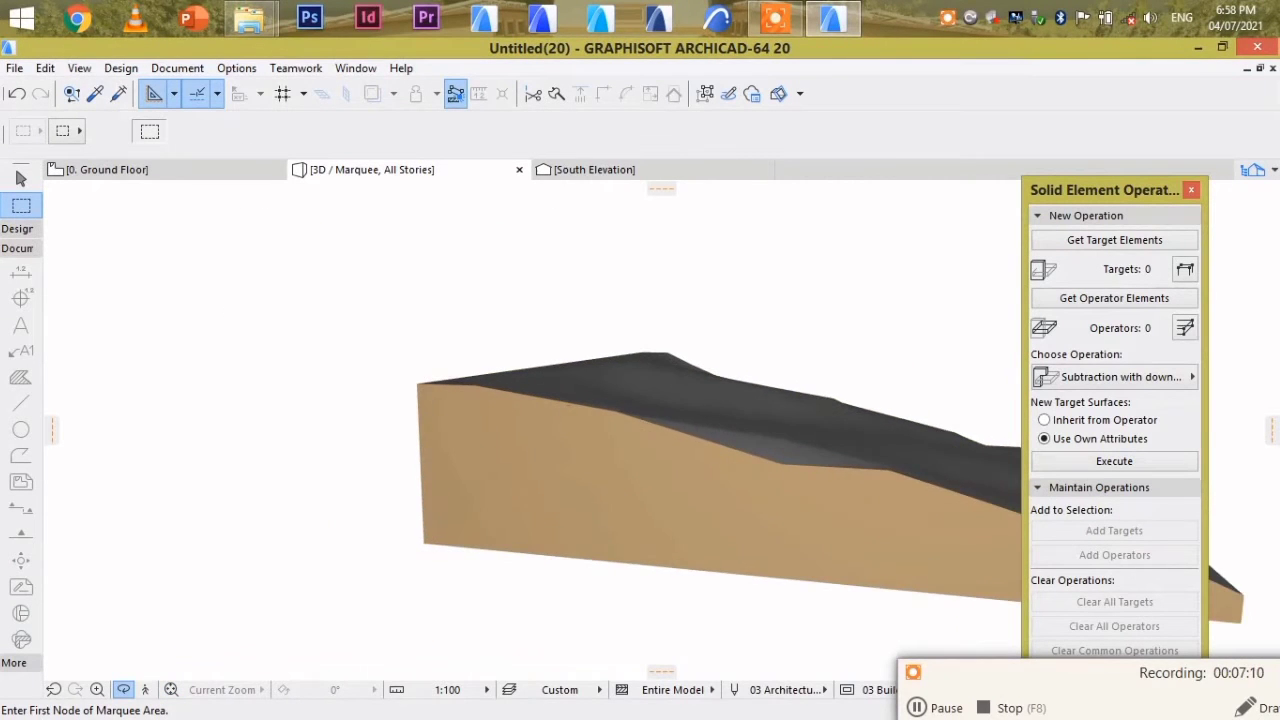
scroll(473, 428, up, 2)
key(m)
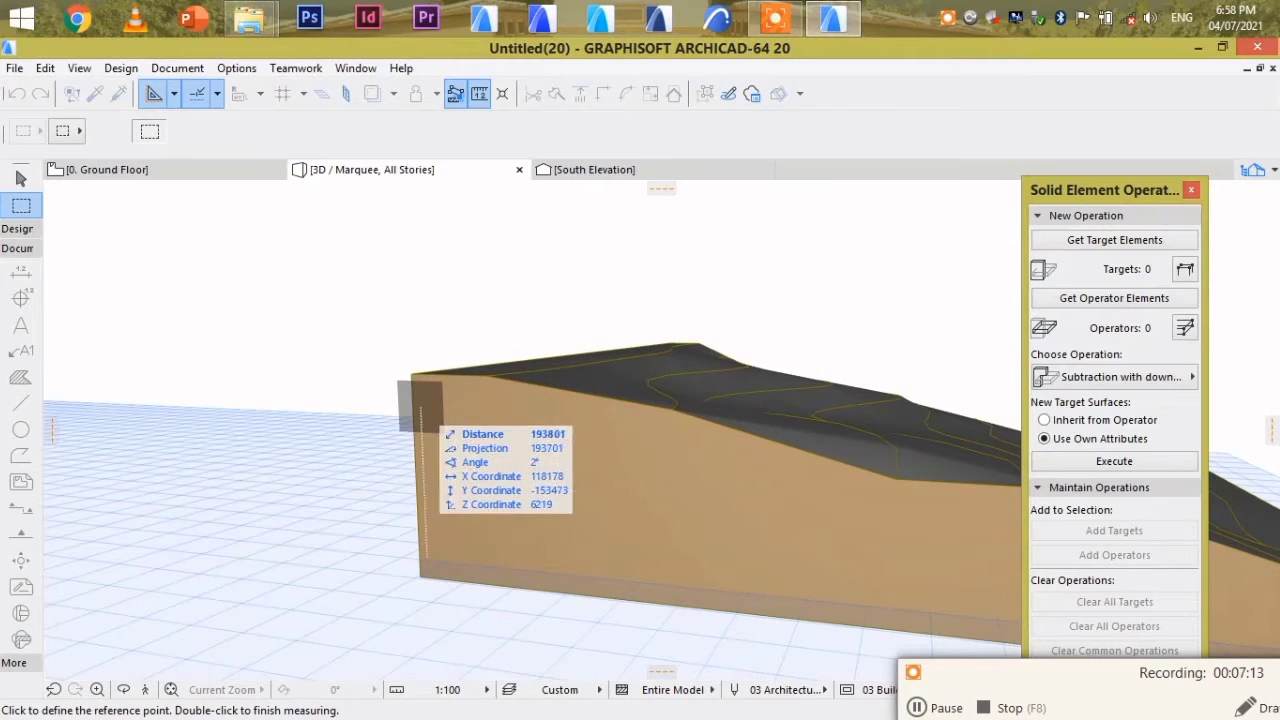
click(411, 372)
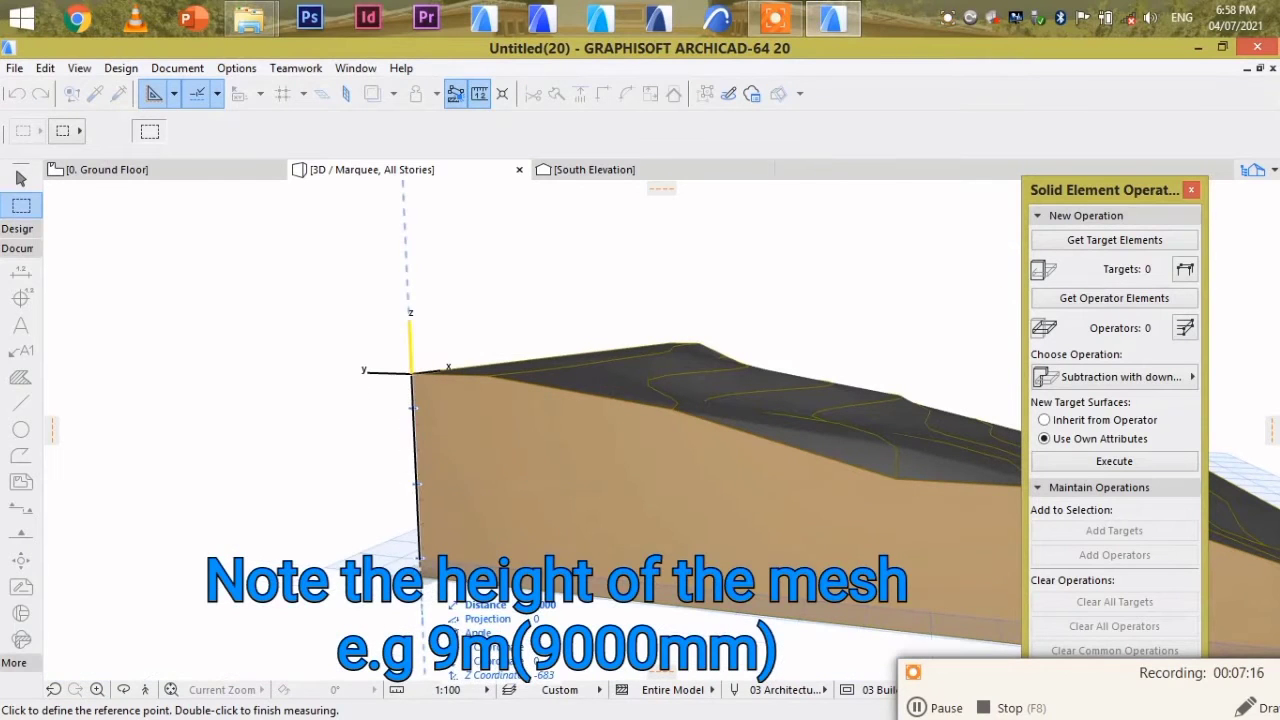
key(Escape)
- In the floor plan, remove the marquee, create a mesh from the separate road fill's outline, and set its height to 8000
click(162, 169)
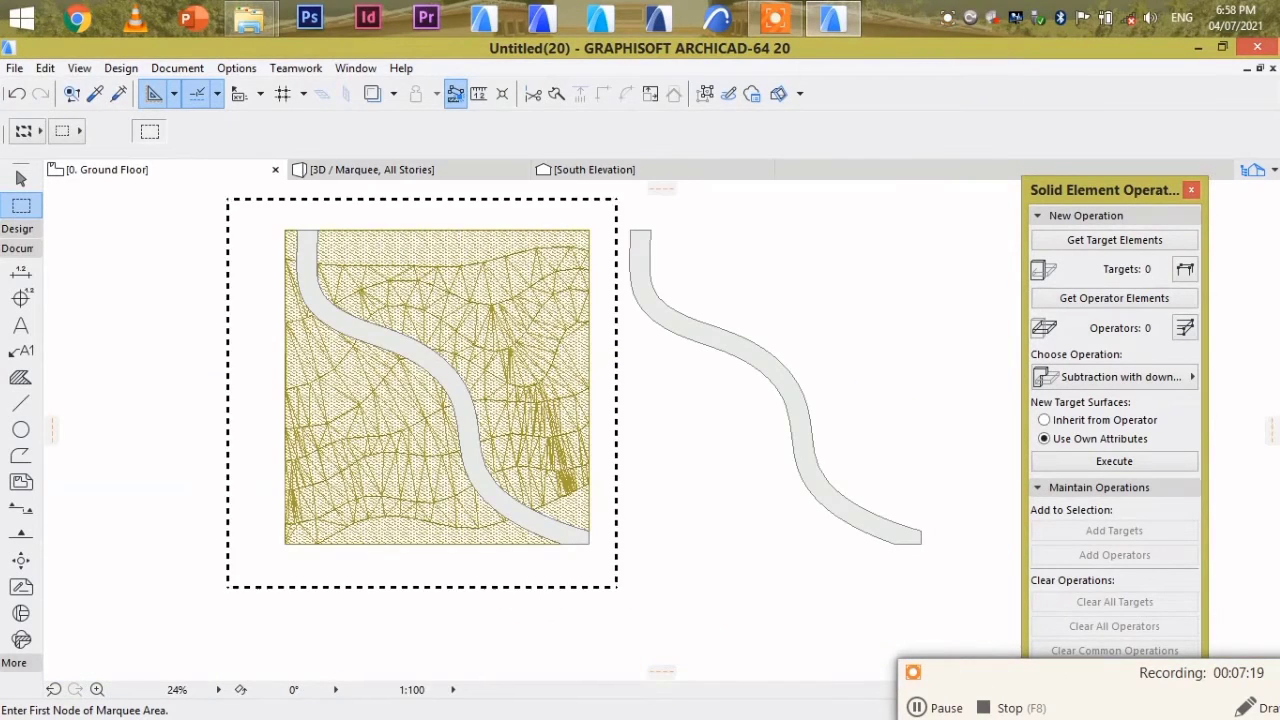
key(Escape)
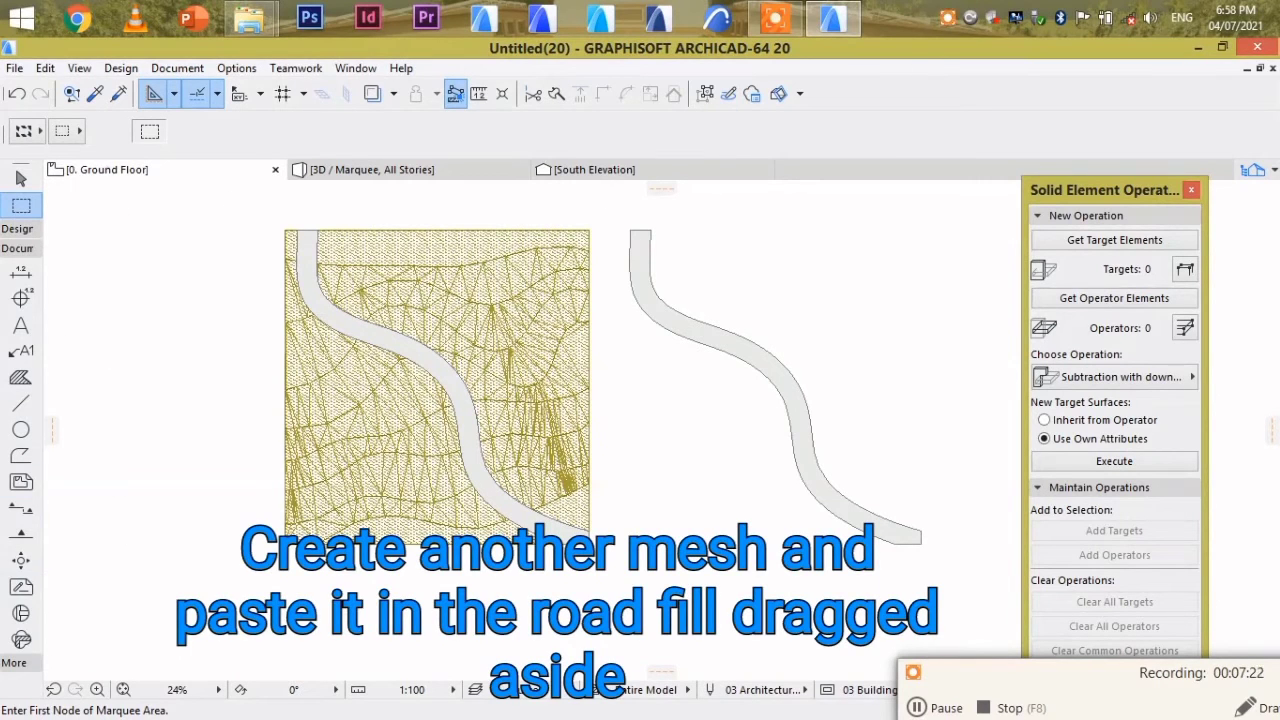
click(21, 619)
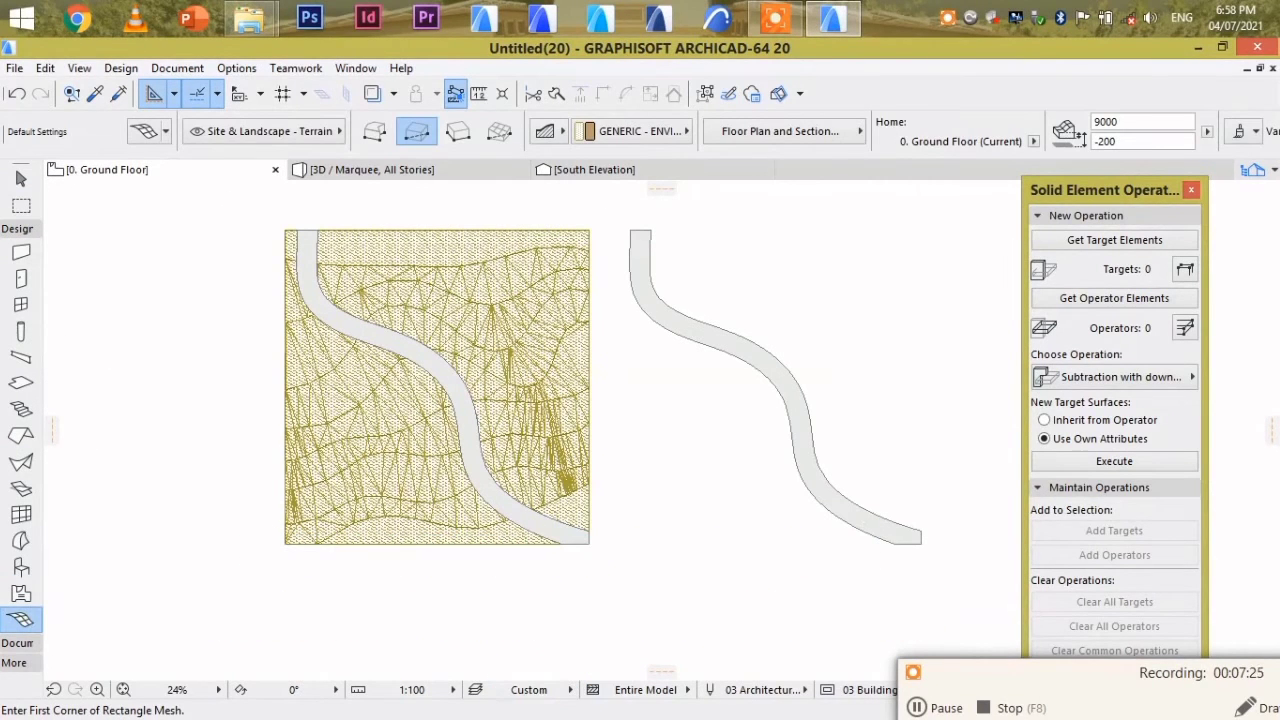
shift+click(778, 361)
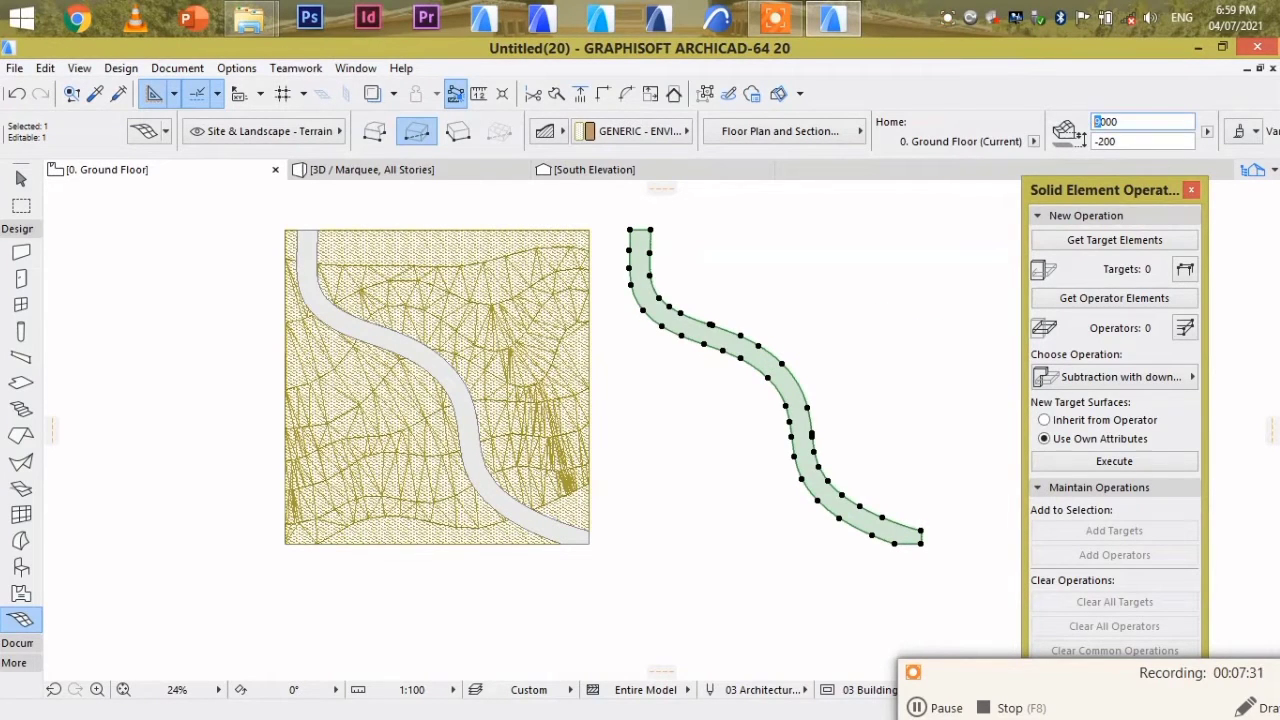
click(939, 388)
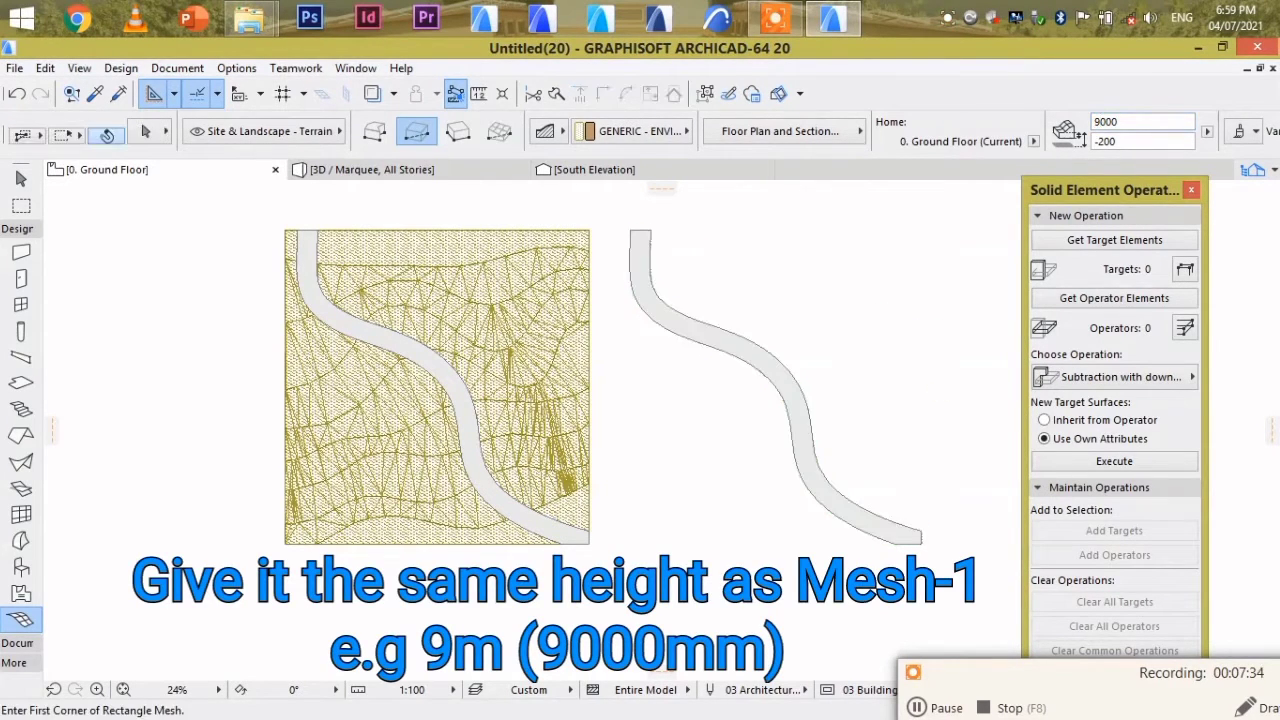
- Move the road-shaped mesh onto the road fill in the copied mesh, aligning their upper right end corners
shift+click(642, 246)
key(ctrl+d)
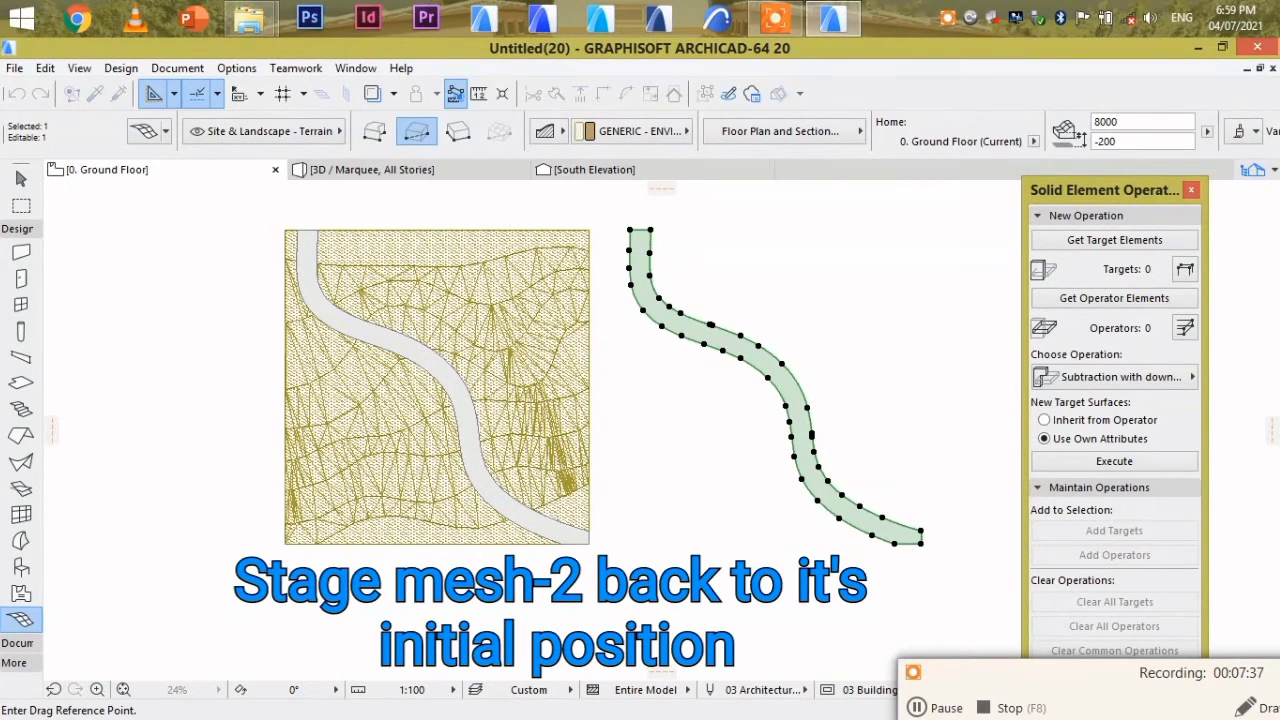
click(651, 230)
click(318, 230)
click(409, 218)
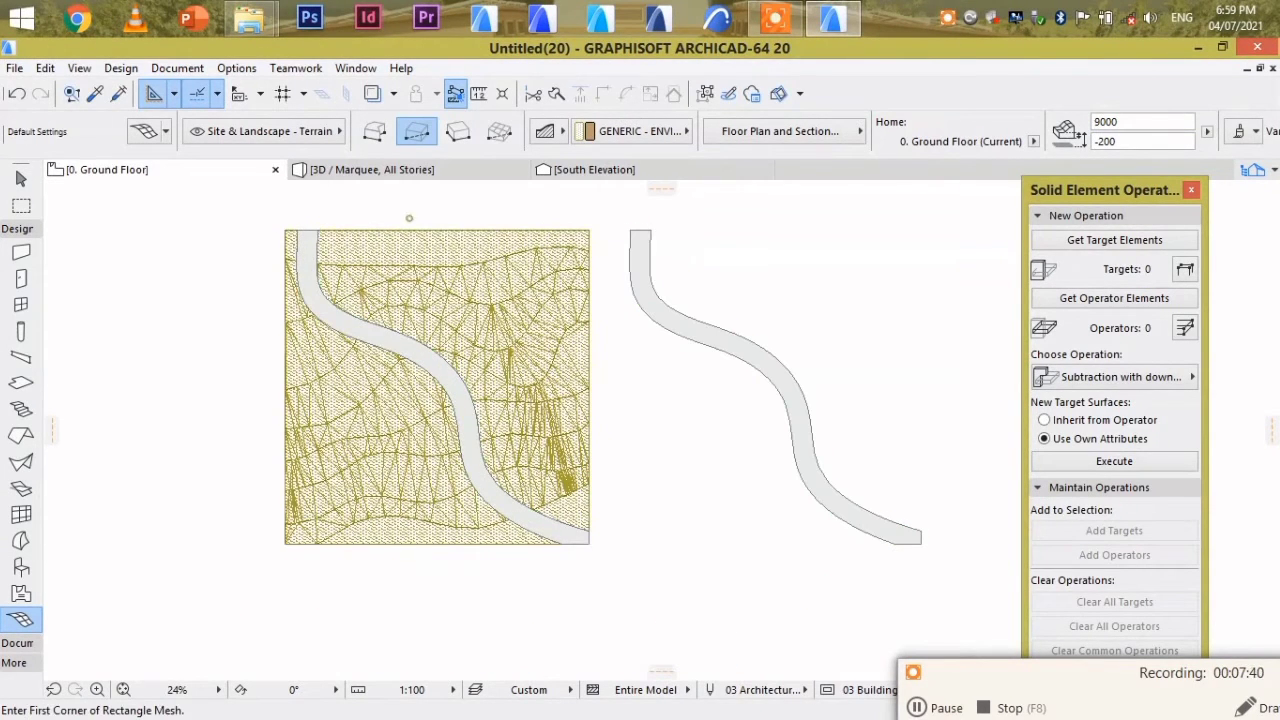
- In the 3D view, override the top surface of the dark sloped mesh with Paint - Forest Green, apply it, and deselect
click(378, 170)
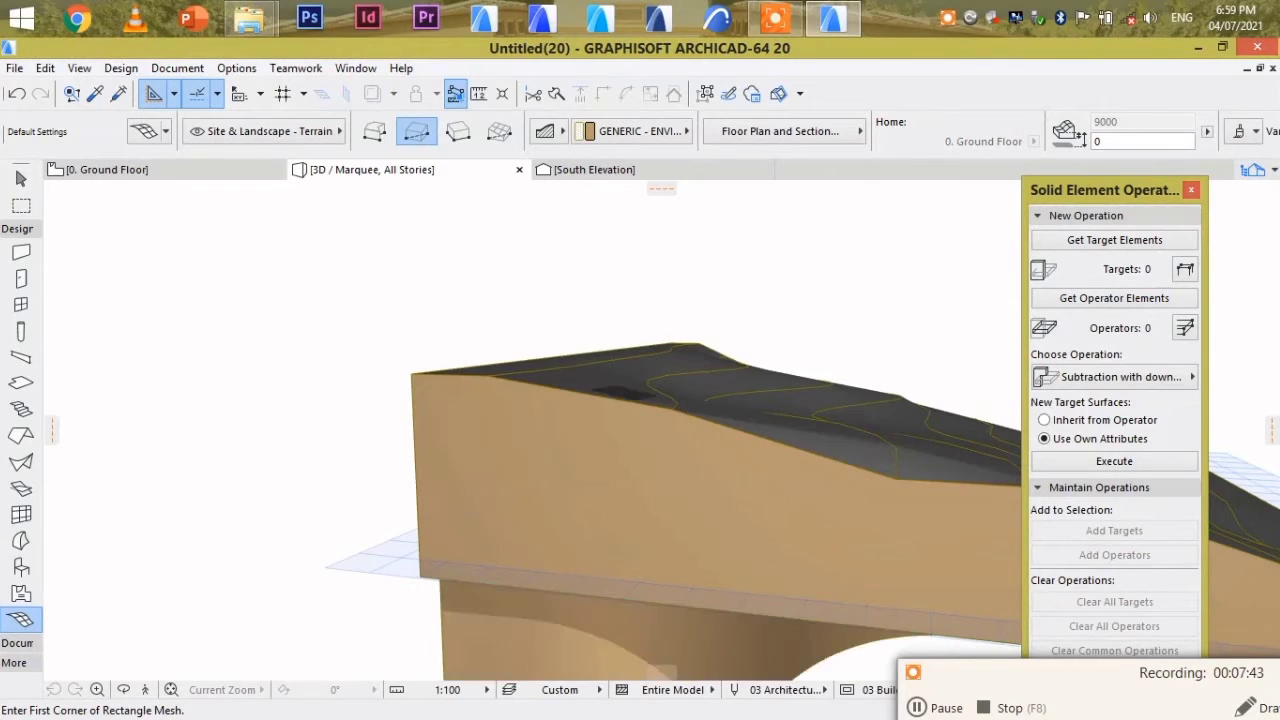
middle_drag(630, 500, 338, 233)
shift+middle_drag(700, 360, 642, 480)
key(Escape)
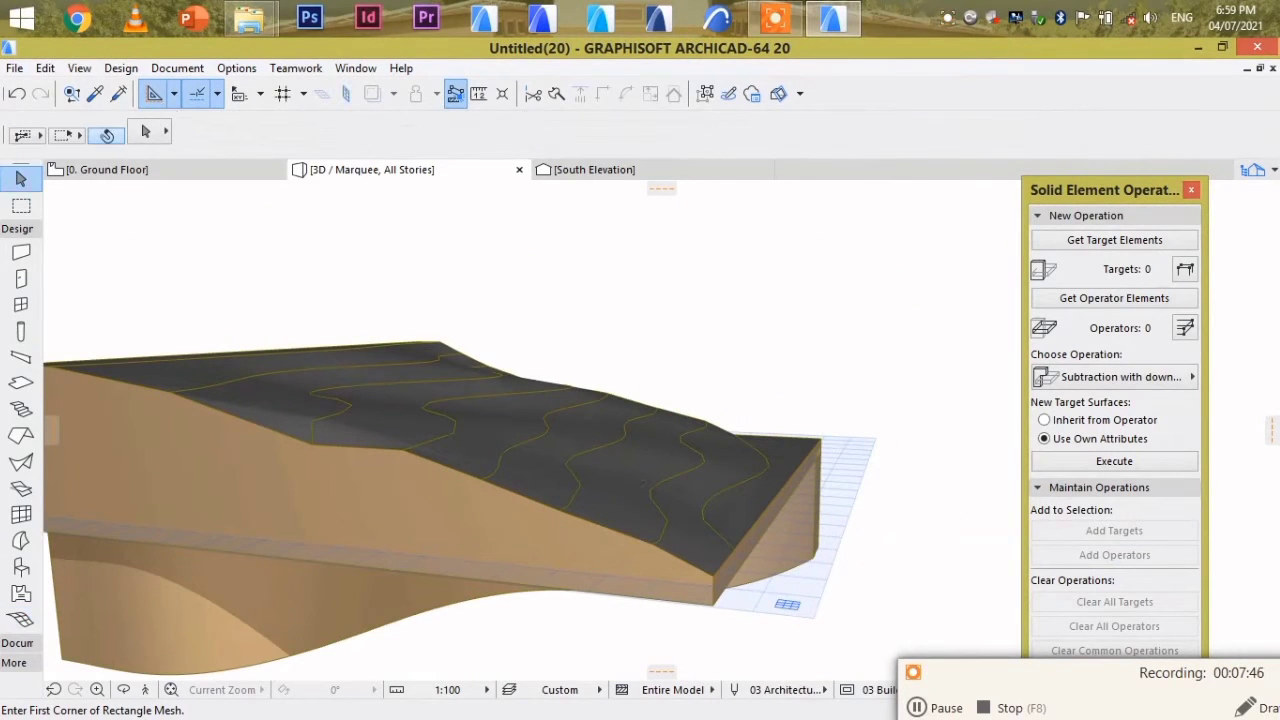
click(674, 432)
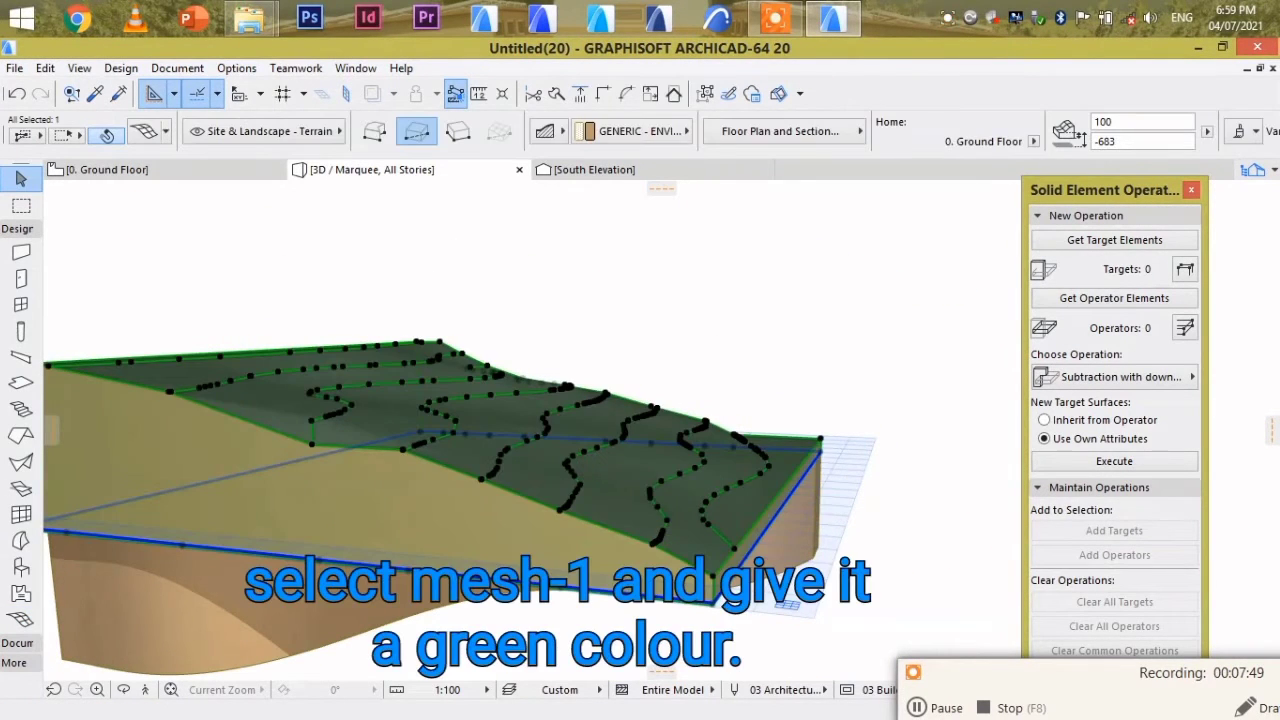
key(ctrl+t)
click(570, 528)
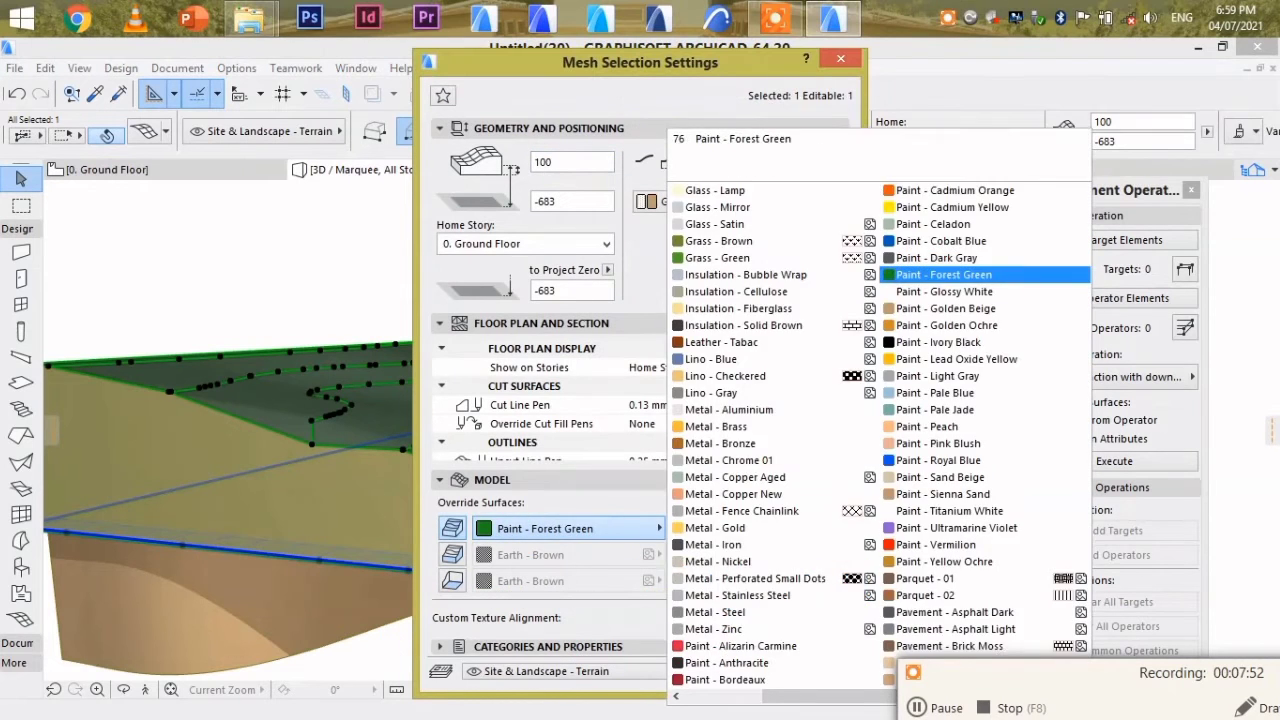
click(962, 270)
click(812, 672)
key(Escape)
- Override all three surfaces of the road-shaped mesh with Paint - Light Gray, keeping the surfaces linked, and apply the settings
click(800, 524)
key(ctrl+t)
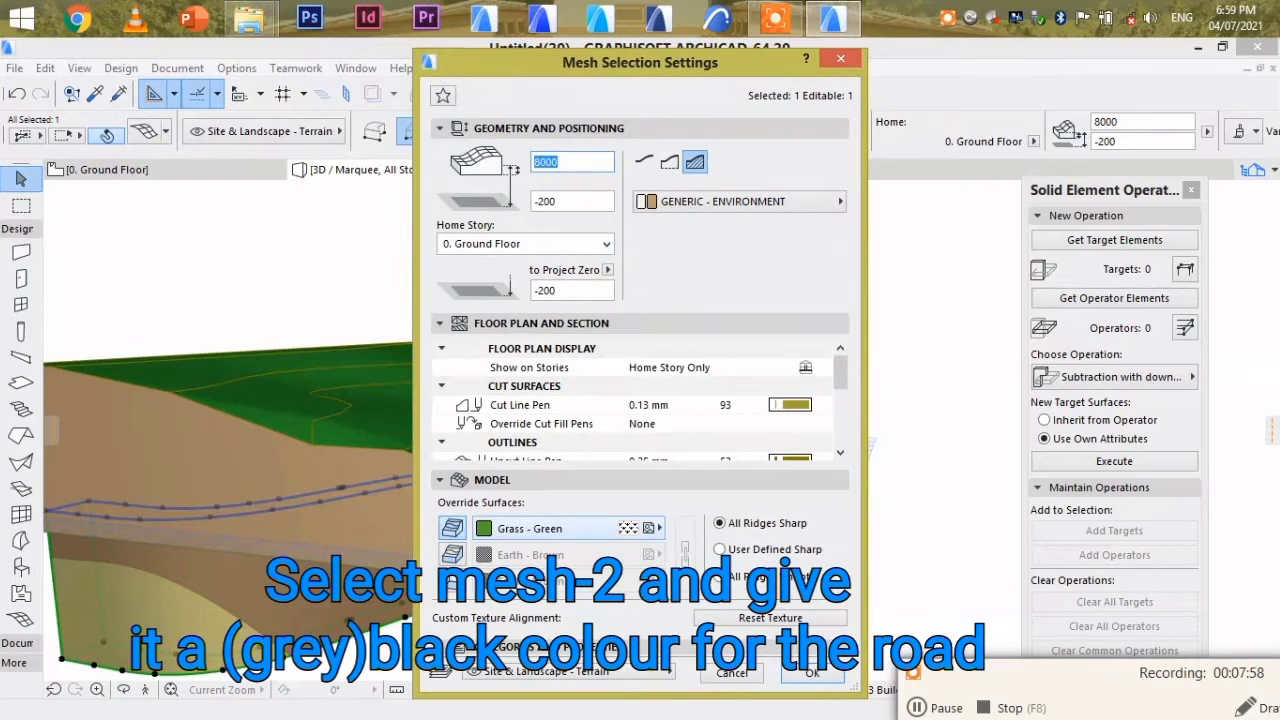
click(570, 528)
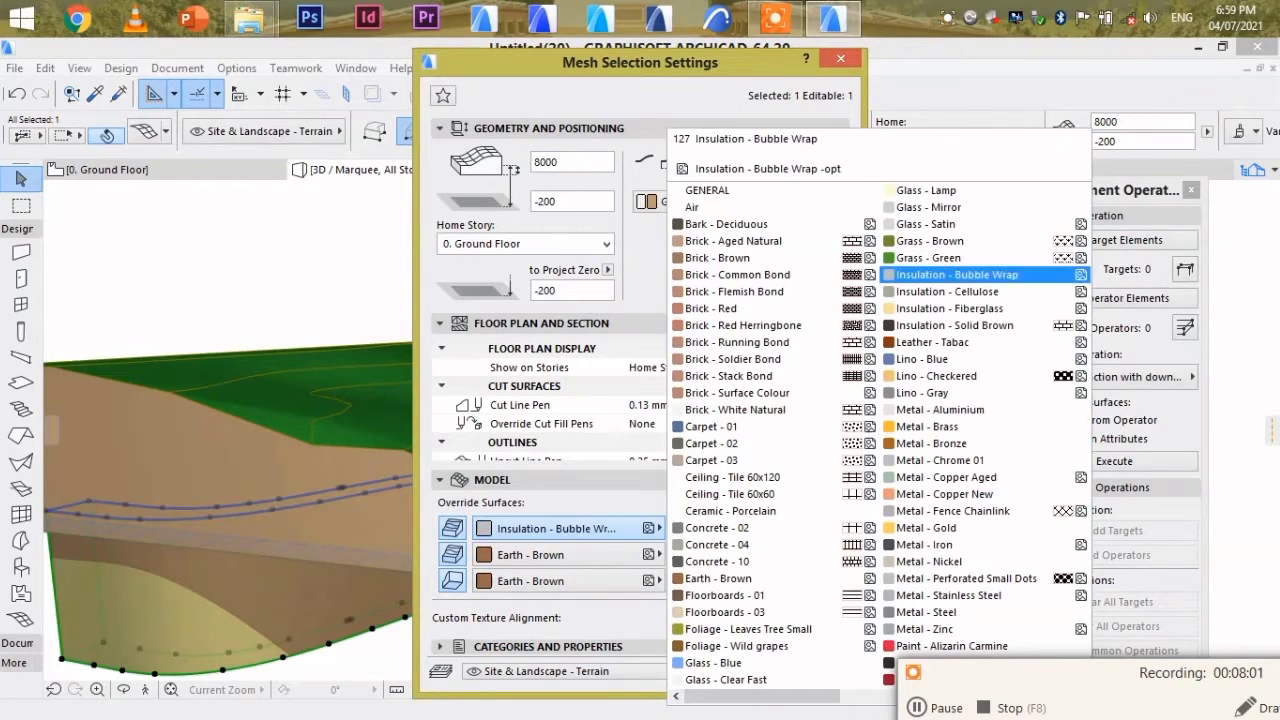
scroll(984, 410, down, 2)
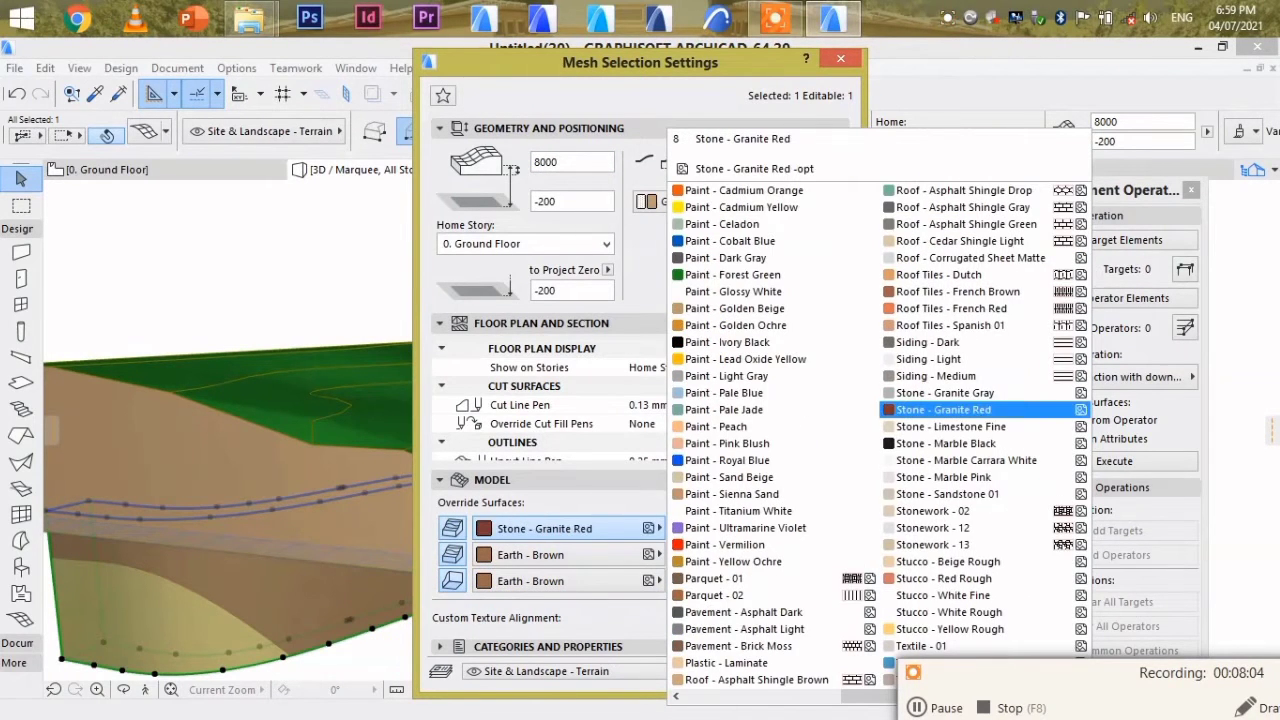
click(765, 376)
click(684, 530)
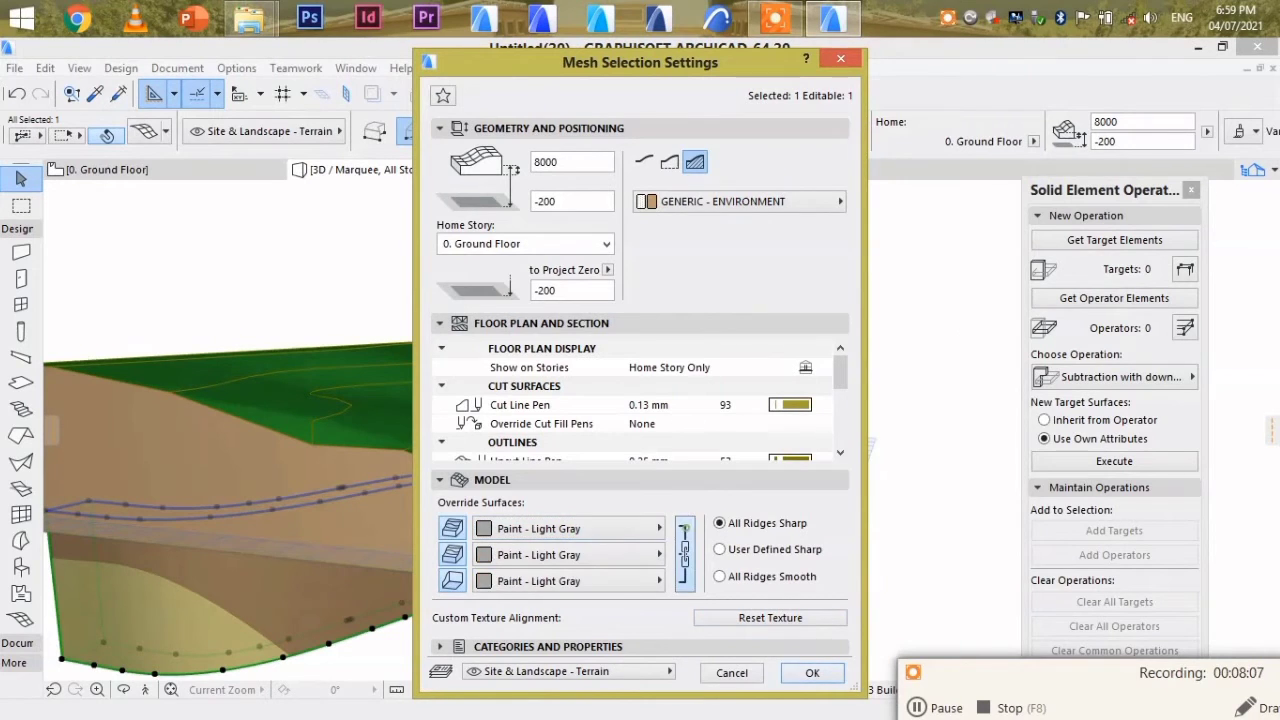
key(Return)
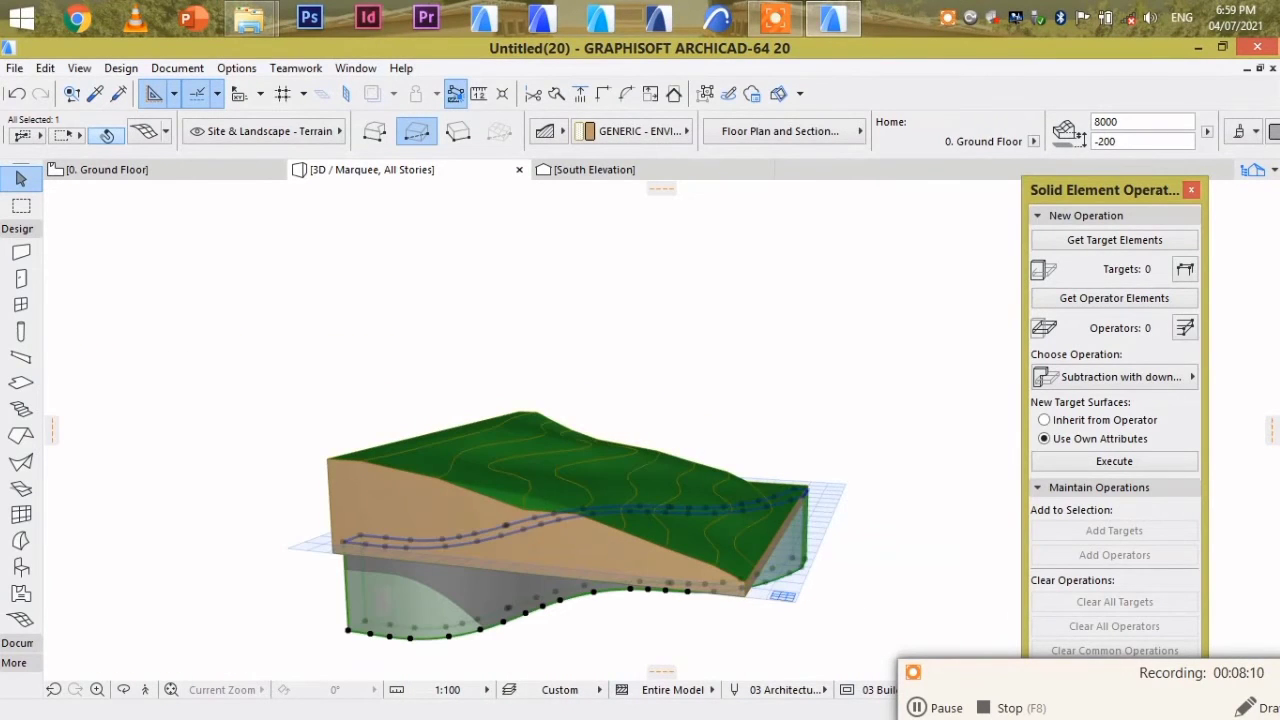
- Copy the road-shaped mesh vertically upward, placing its bottom corner level with the terrain mesh's underside, and delete the lower original
shift+middle_drag(150, 622, 430, 570)
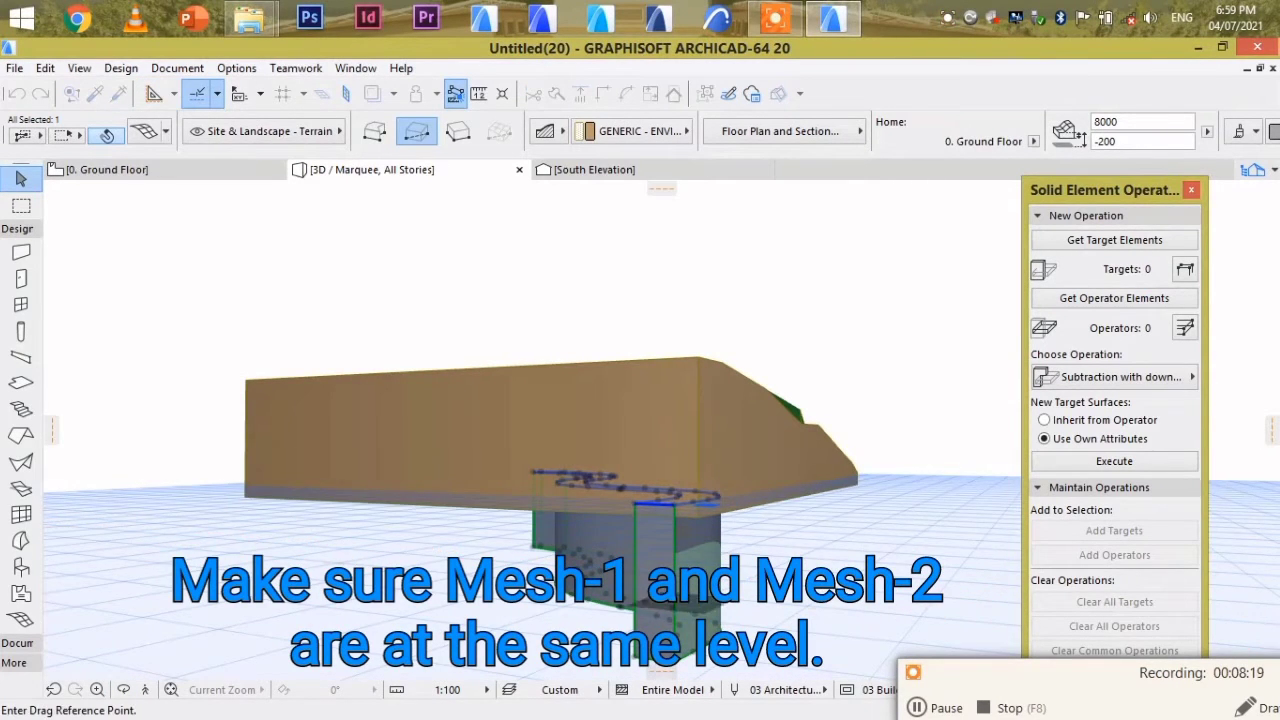
shift+middle_drag(140, 470, 140, 418)
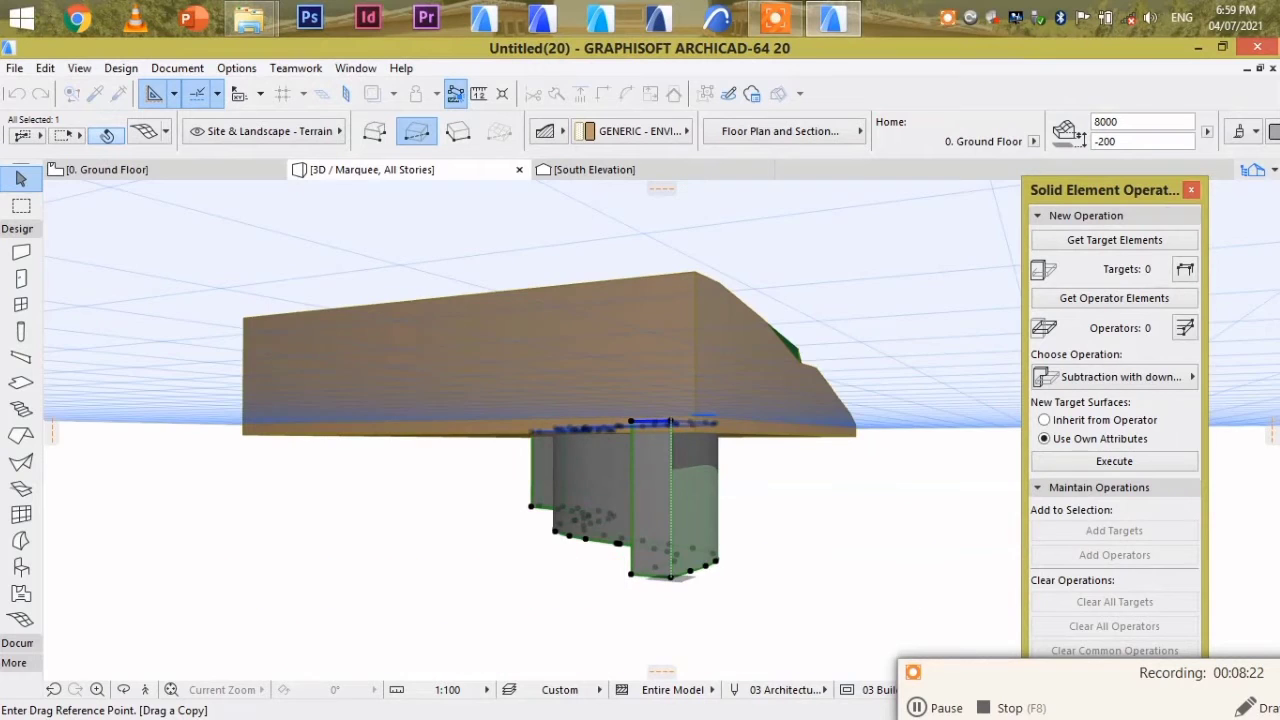
click(671, 577)
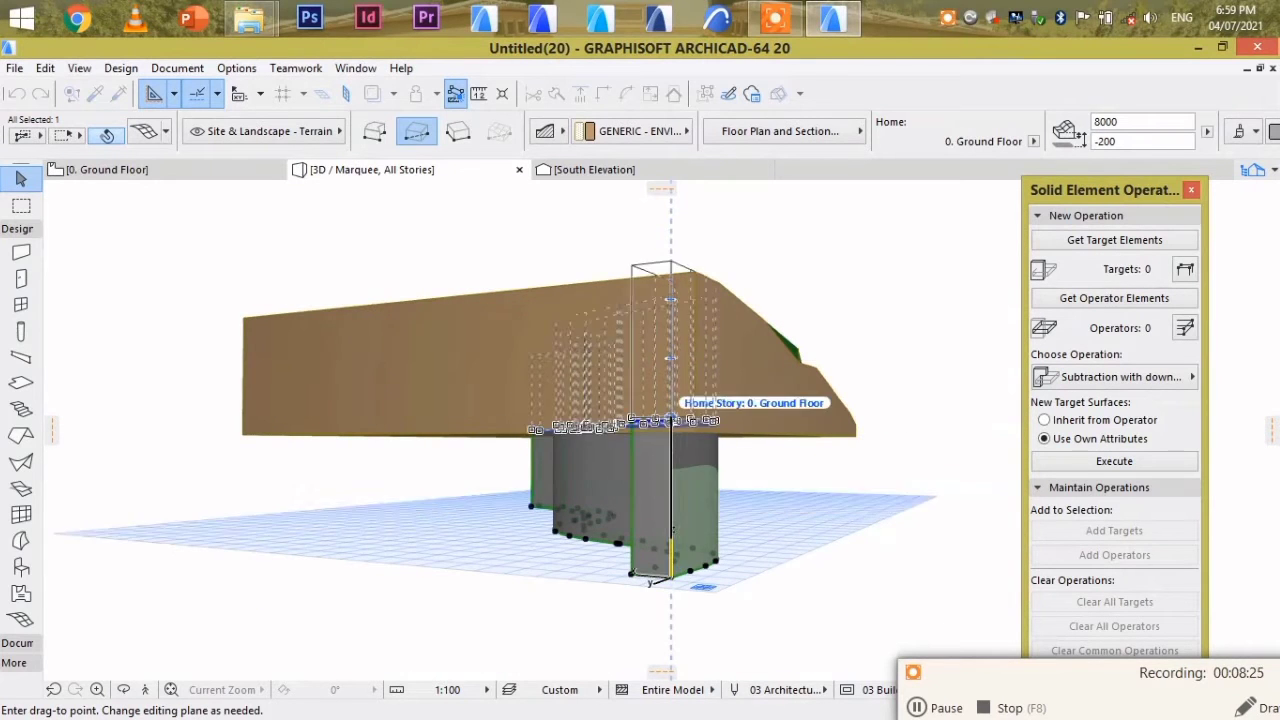
middle_drag(671, 421, 658, 578)
scroll(656, 586, up, 4)
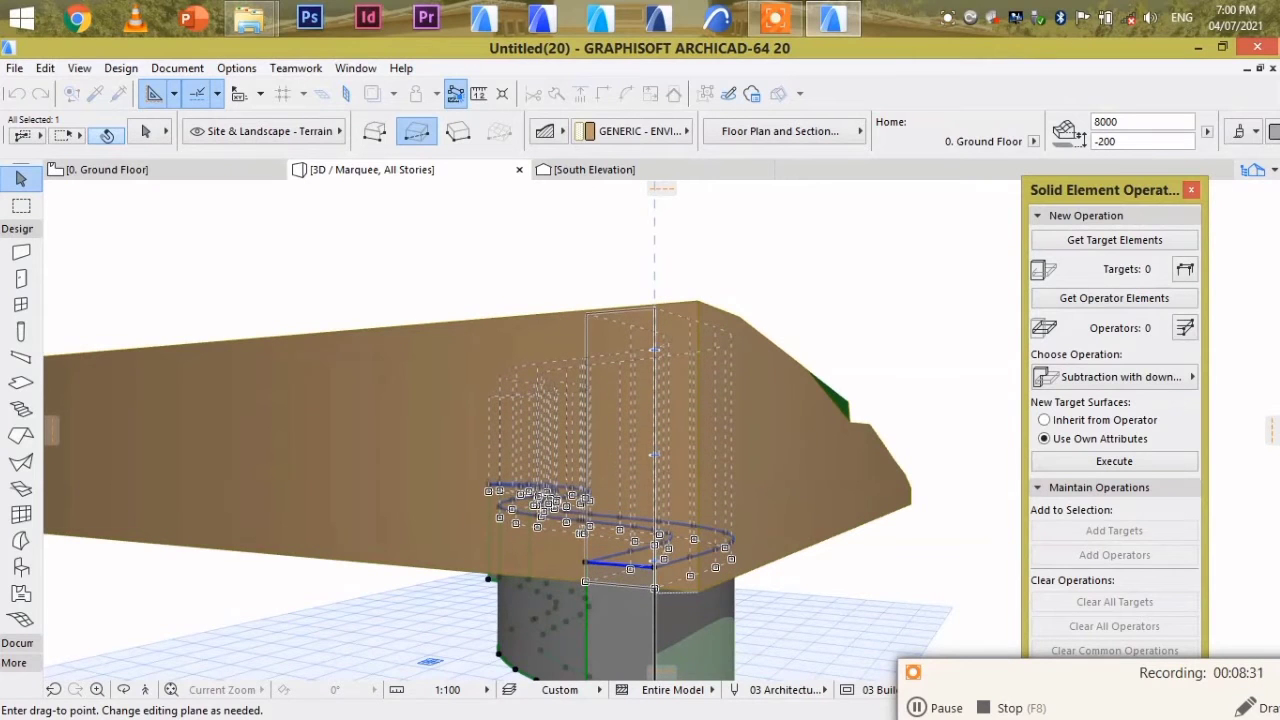
click(697, 592)
shift+middle_drag(697, 592, 660, 400)
key(Escape)
click(660, 400)
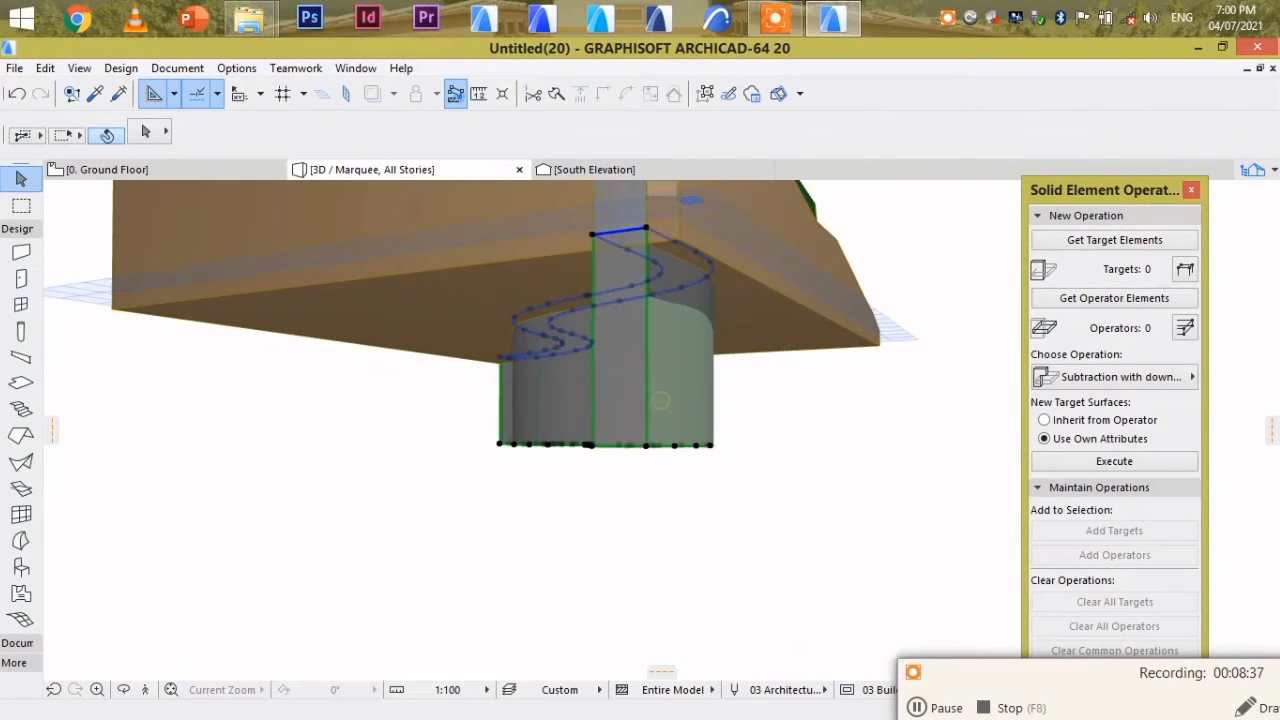
key(Delete)
- Set the gray road mesh as the solid element operation's target and the green terrain mesh as its operator
scroll(770, 450, down, 2)
shift+middle_drag(770, 450, 755, 545)
shift+middle_drag(788, 424, 590, 510)
shift+middle_drag(895, 430, 702, 415)
scroll(775, 450, up, 1)
scroll(680, 445, up, 1)
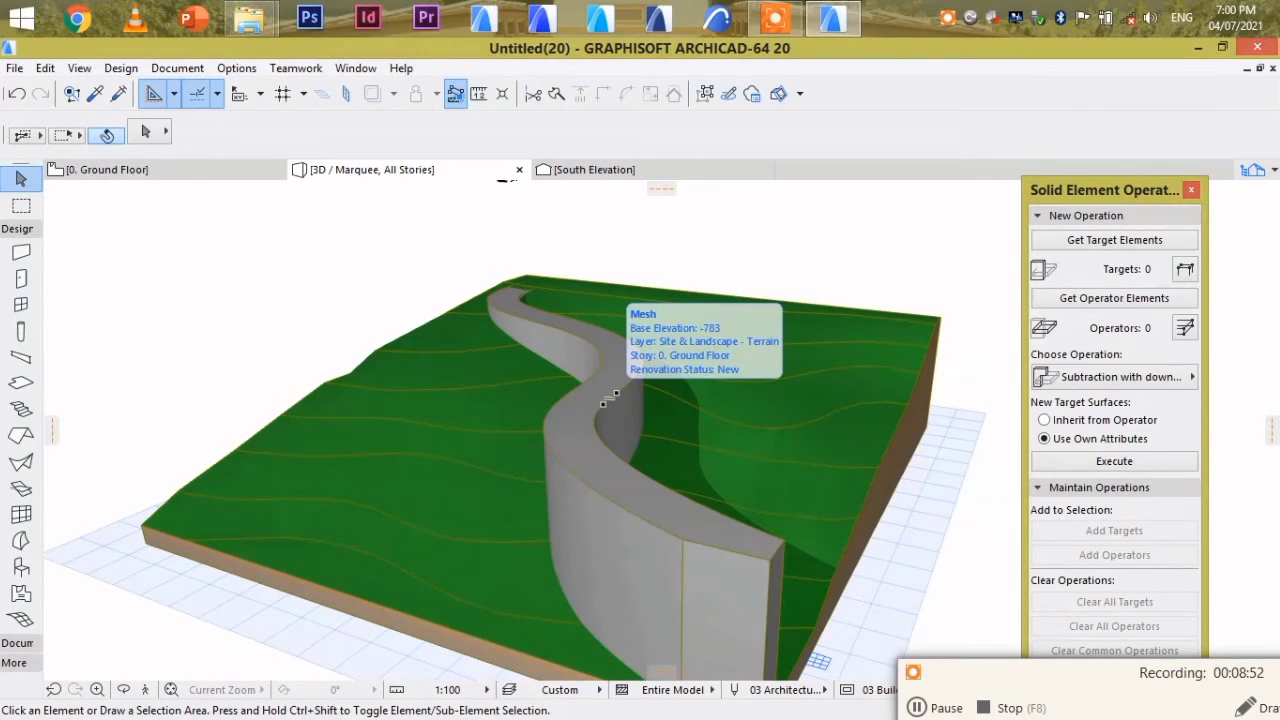
click(604, 402)
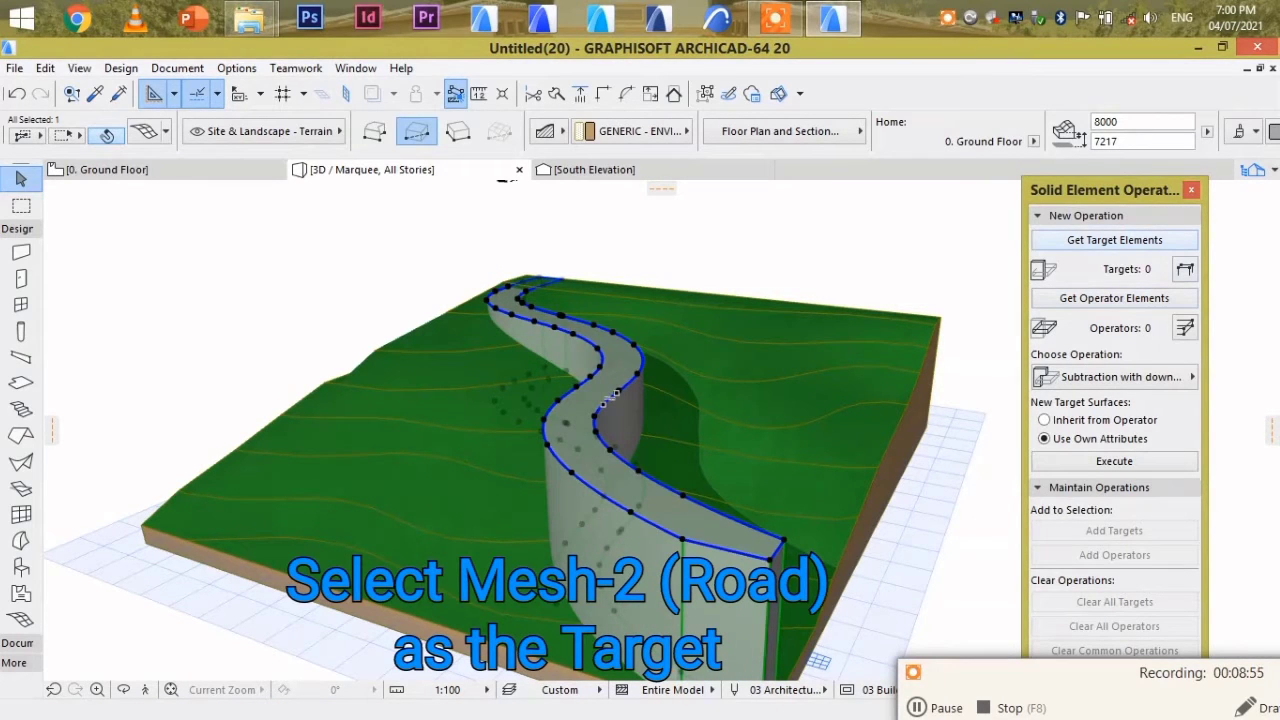
click(908, 240)
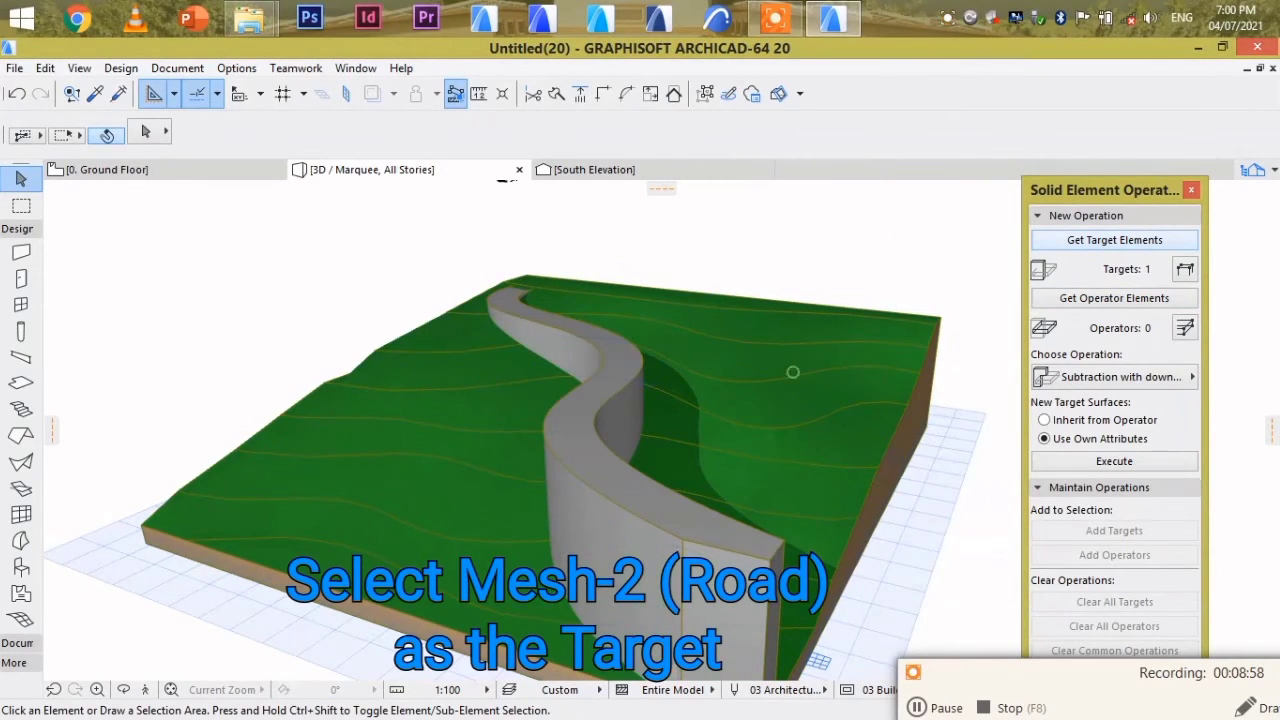
click(794, 372)
click(908, 240)
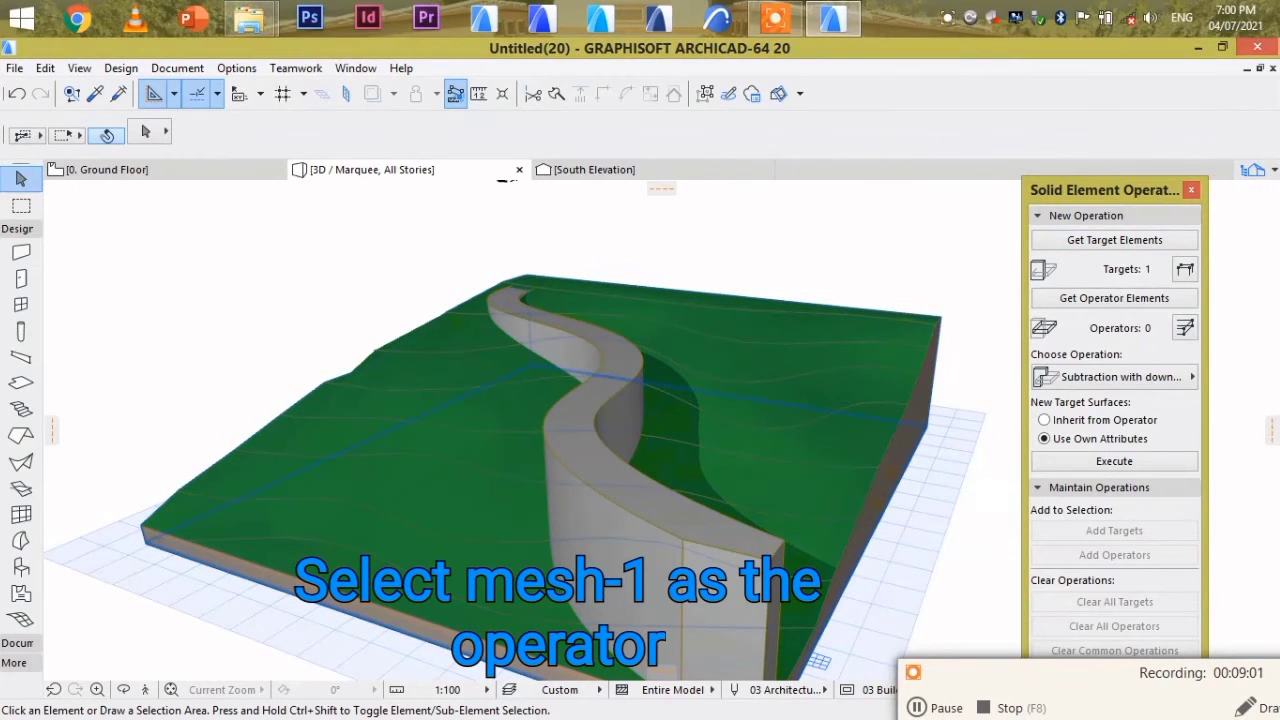
click(794, 372)
- Execute an Intersection of the road mesh with the terrain mesh and clear the selection
click(1114, 376)
click(893, 448)
click(1114, 461)
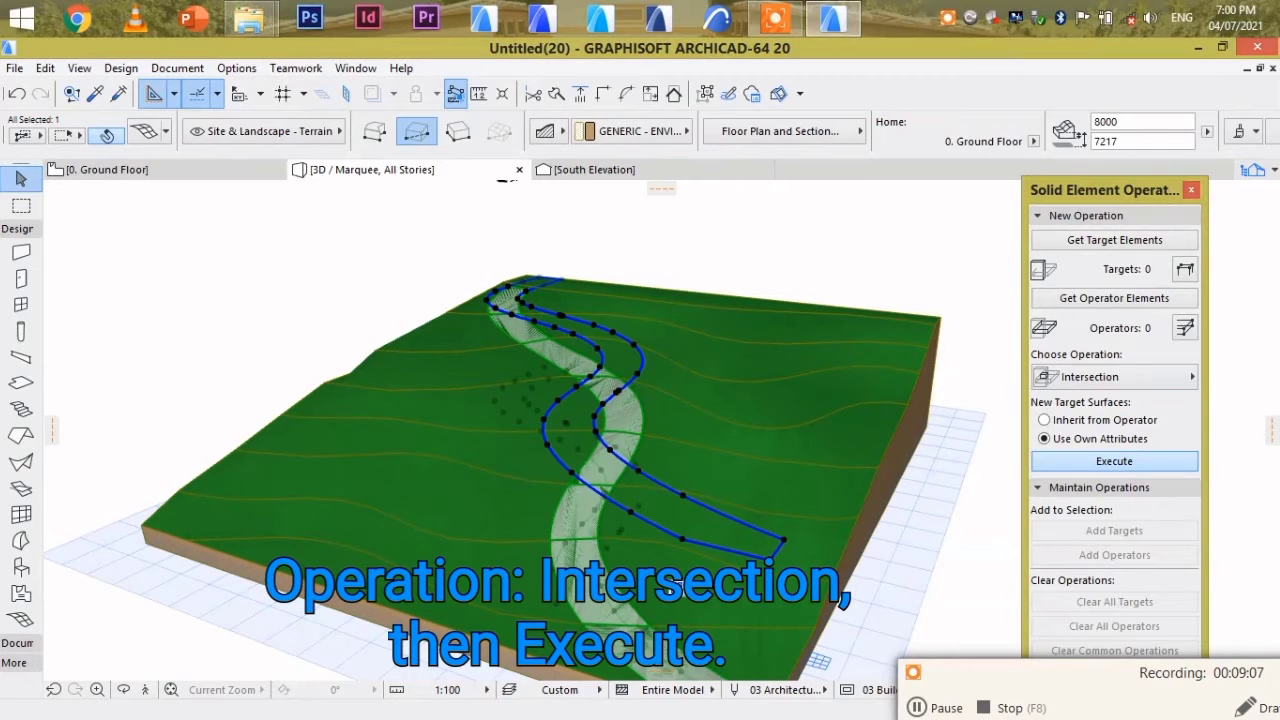
click(829, 251)
- In the floor plan, make a copy of the terrain mesh and place it exactly over the original's position
scroll(829, 251, down, 2)
scroll(758, 494, up, 2)
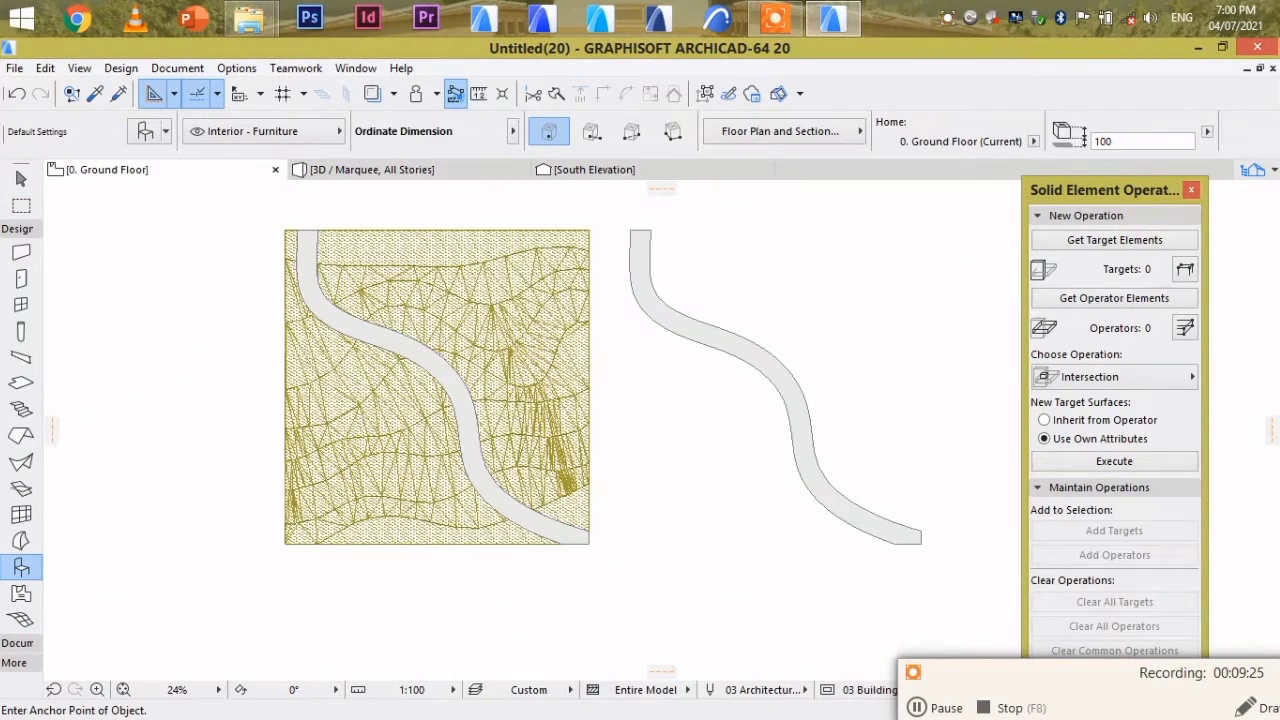
shift+click(519, 470)
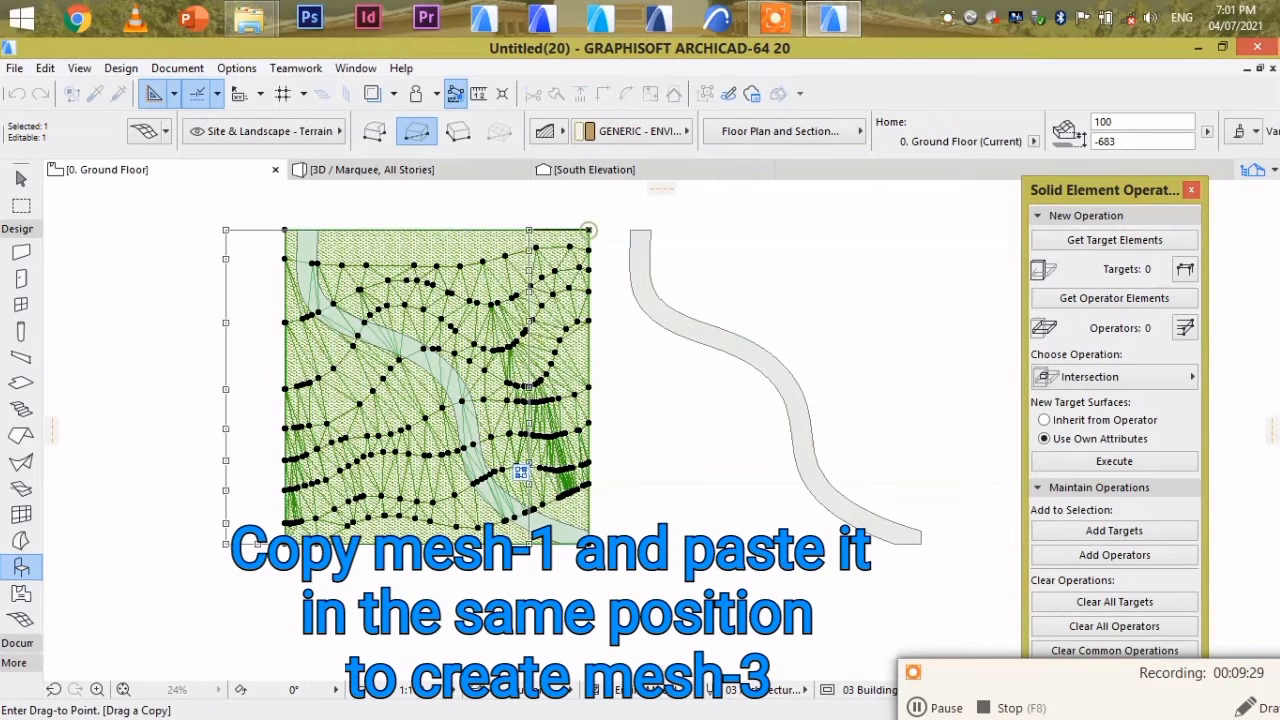
click(589, 230)
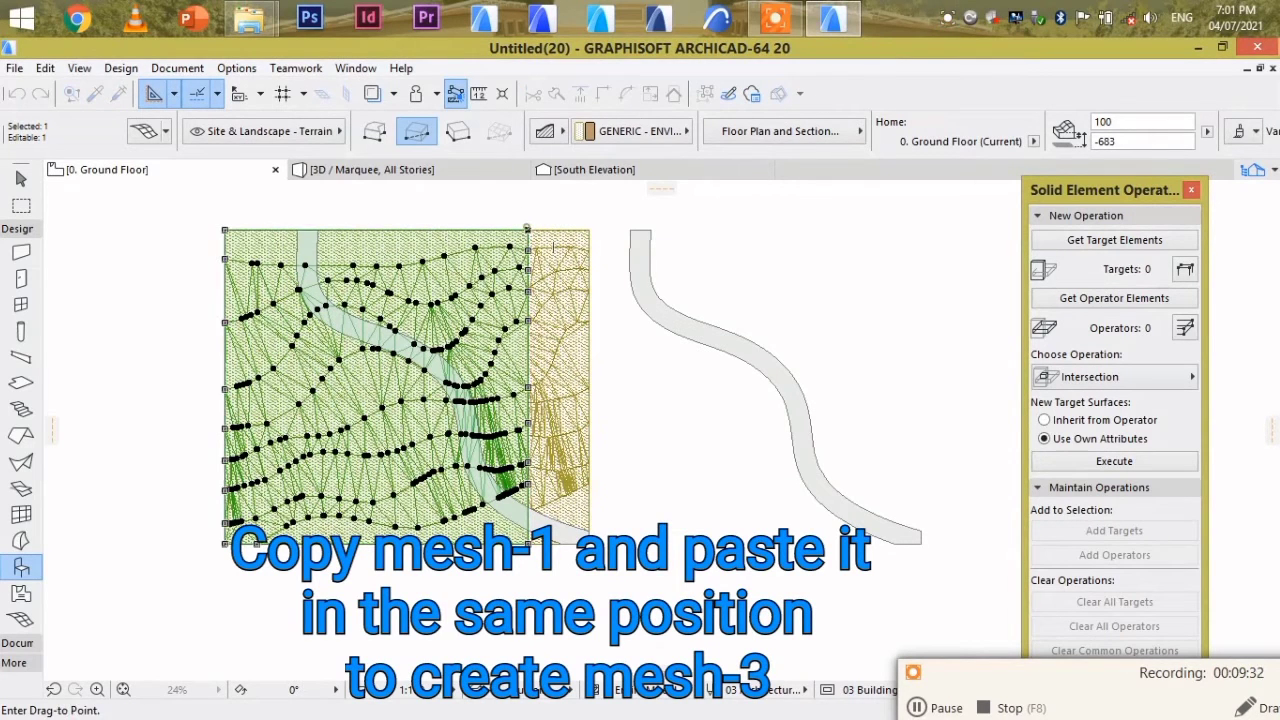
click(588, 229)
- Override the top surface of the copied terrain mesh with Paint - Golden Beige and apply it
key(ctrl+t)
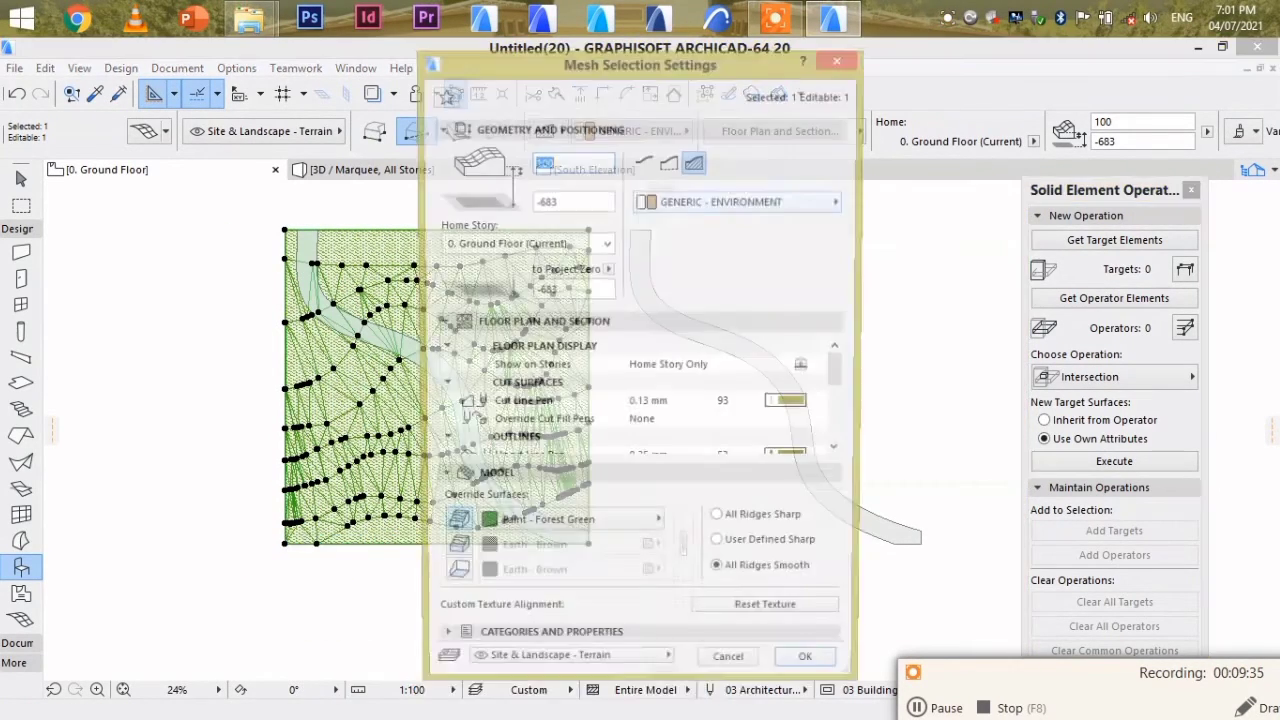
click(548, 528)
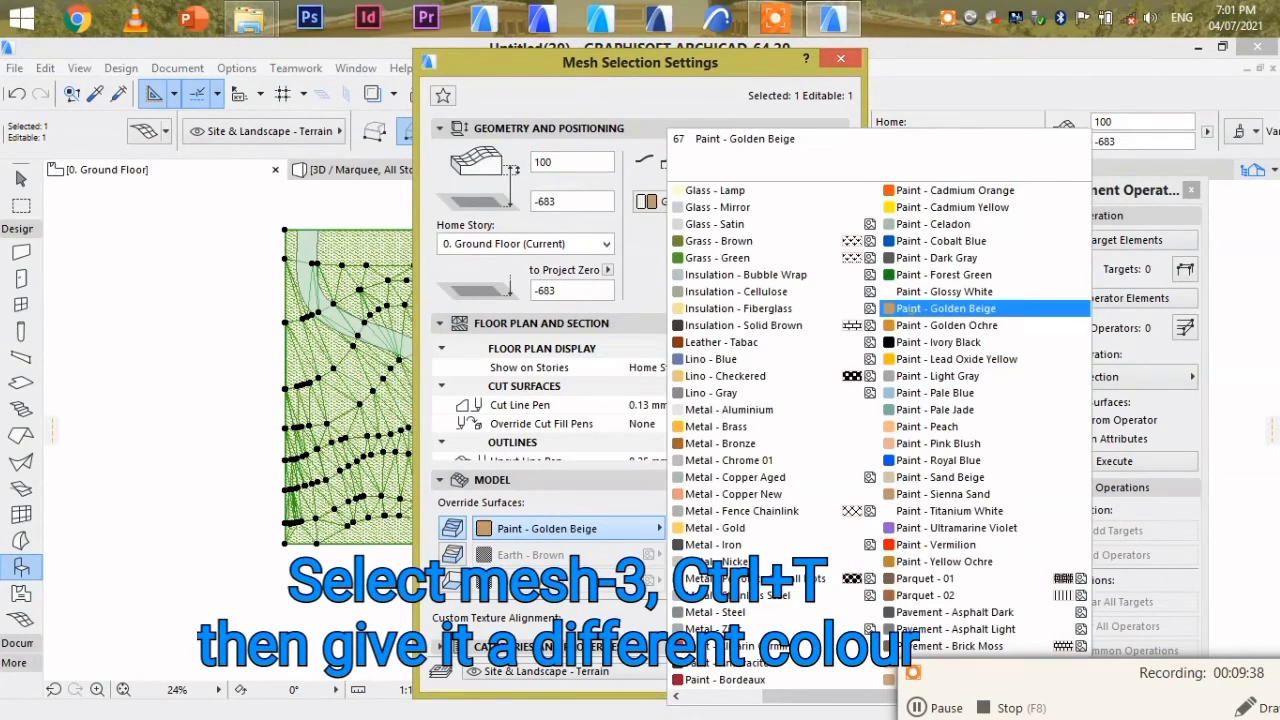
click(945, 308)
click(808, 671)
- In the 3D view, select the original green terrain mesh and assign it to the MESH-1 layer
key(F3)
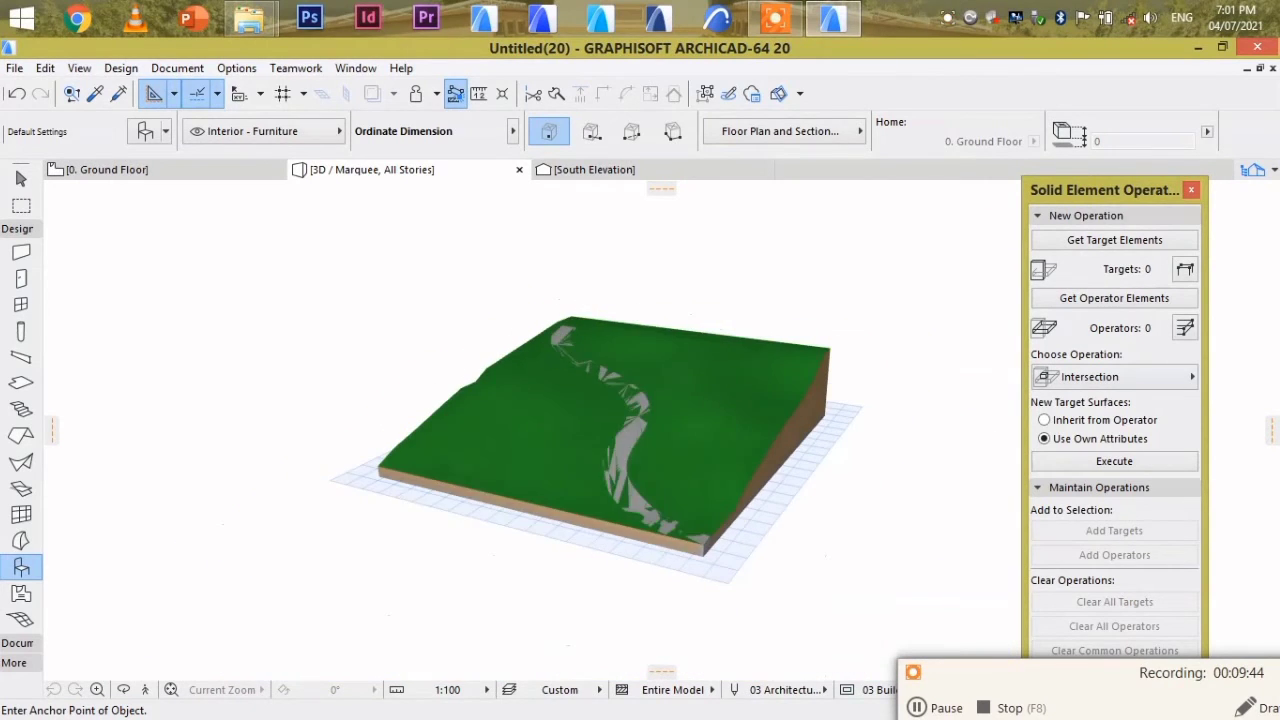
click(815, 412)
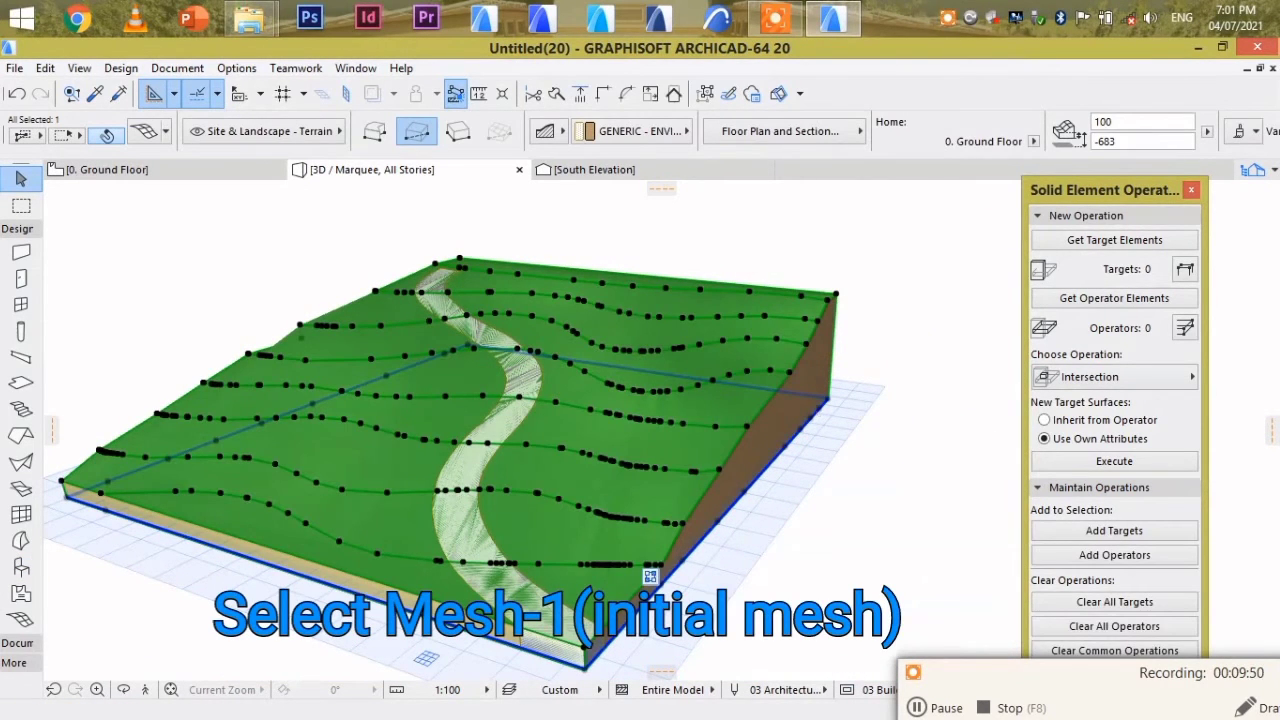
right_click(893, 270)
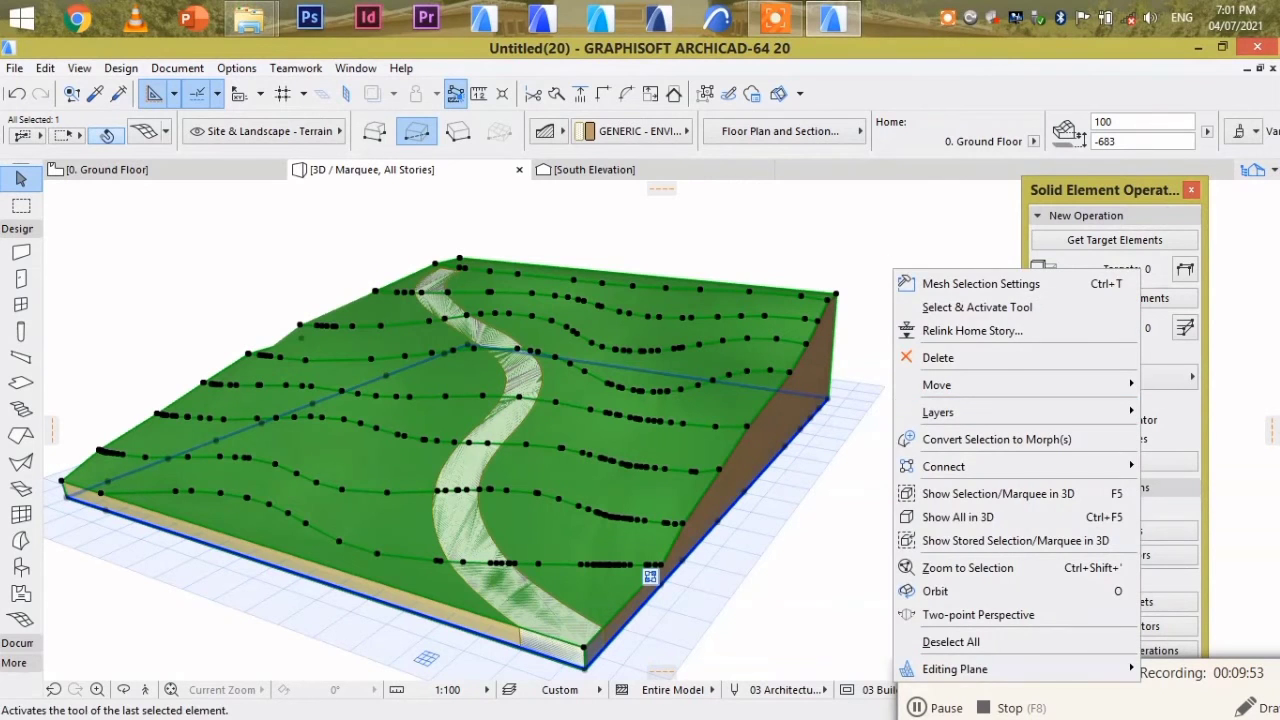
key(Escape)
click(264, 131)
scroll(460, 553, down, 1)
click(490, 530)
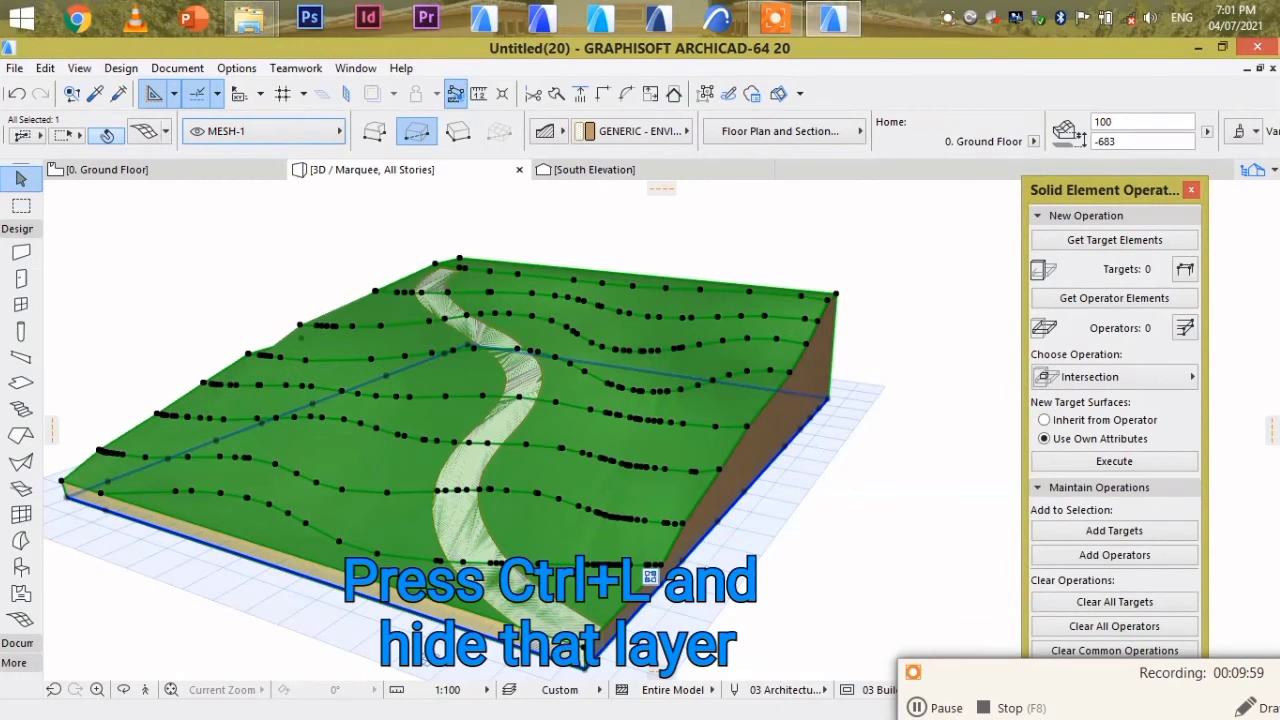
- Hide the MESH-1 layer in the layer settings and apply the change
key(ctrl+l)
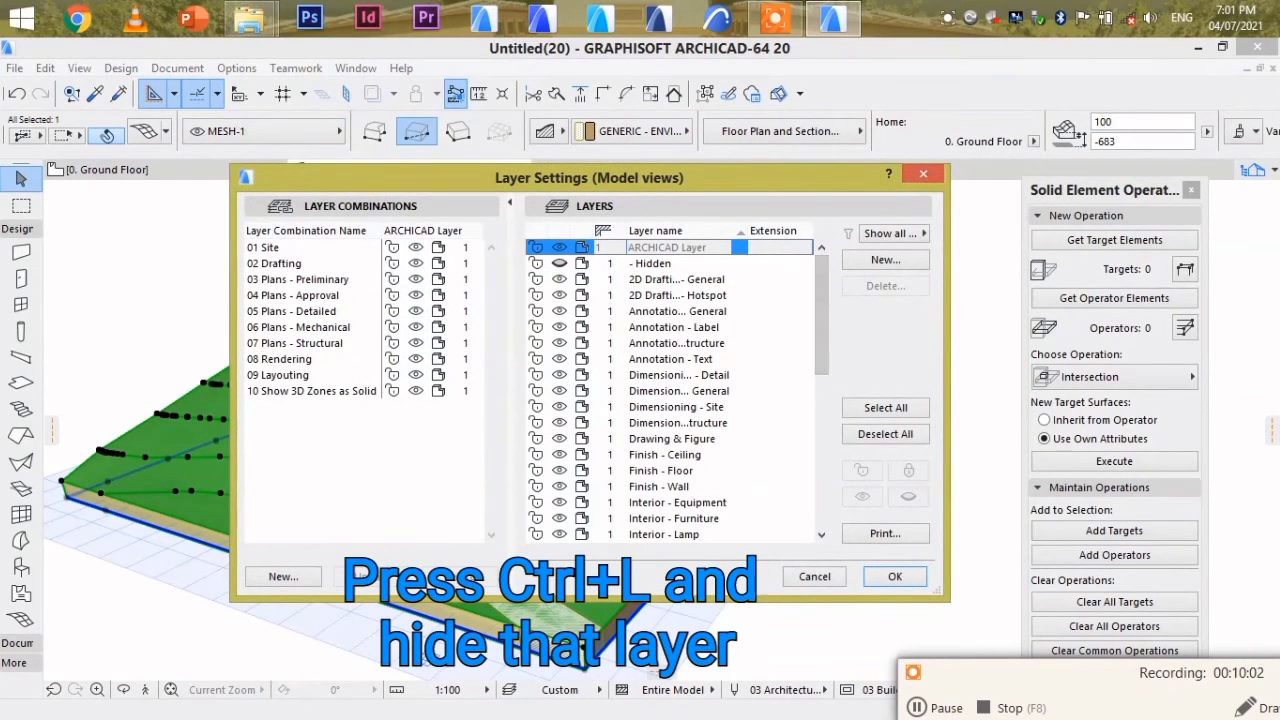
drag(821, 291, 821, 431)
click(560, 375)
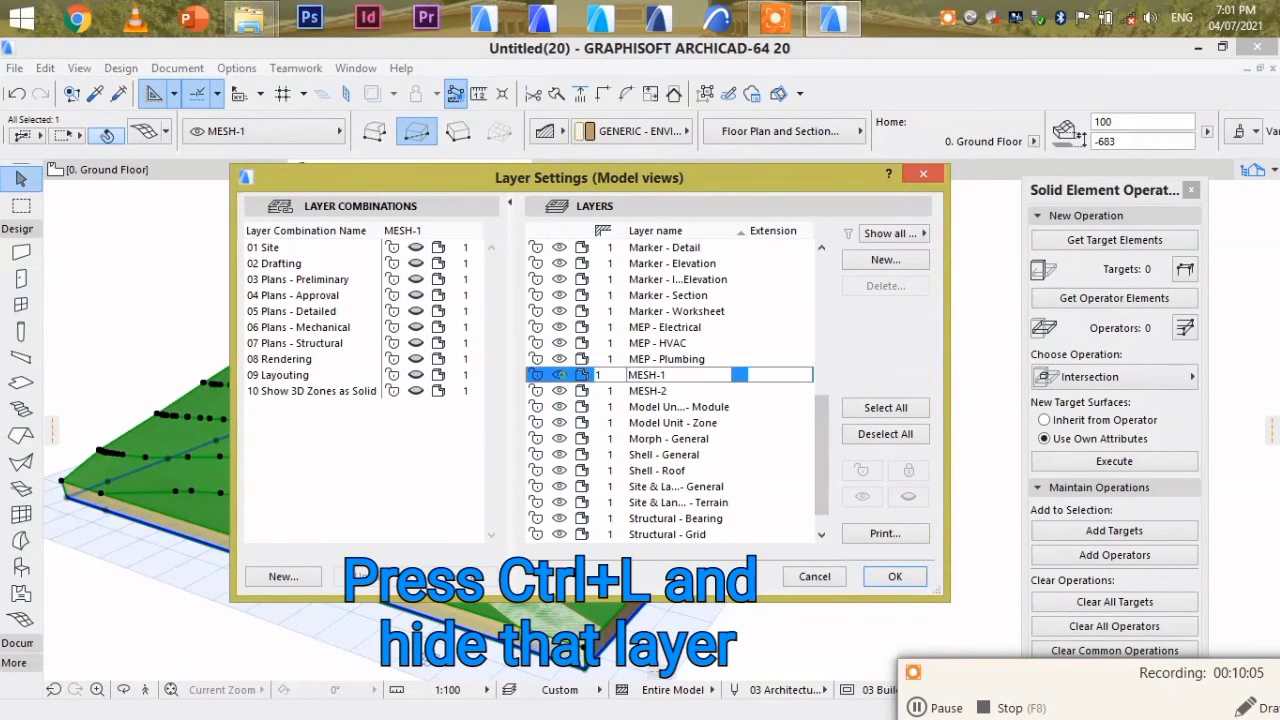
key(Return)
scroll(714, 363, up, 1)
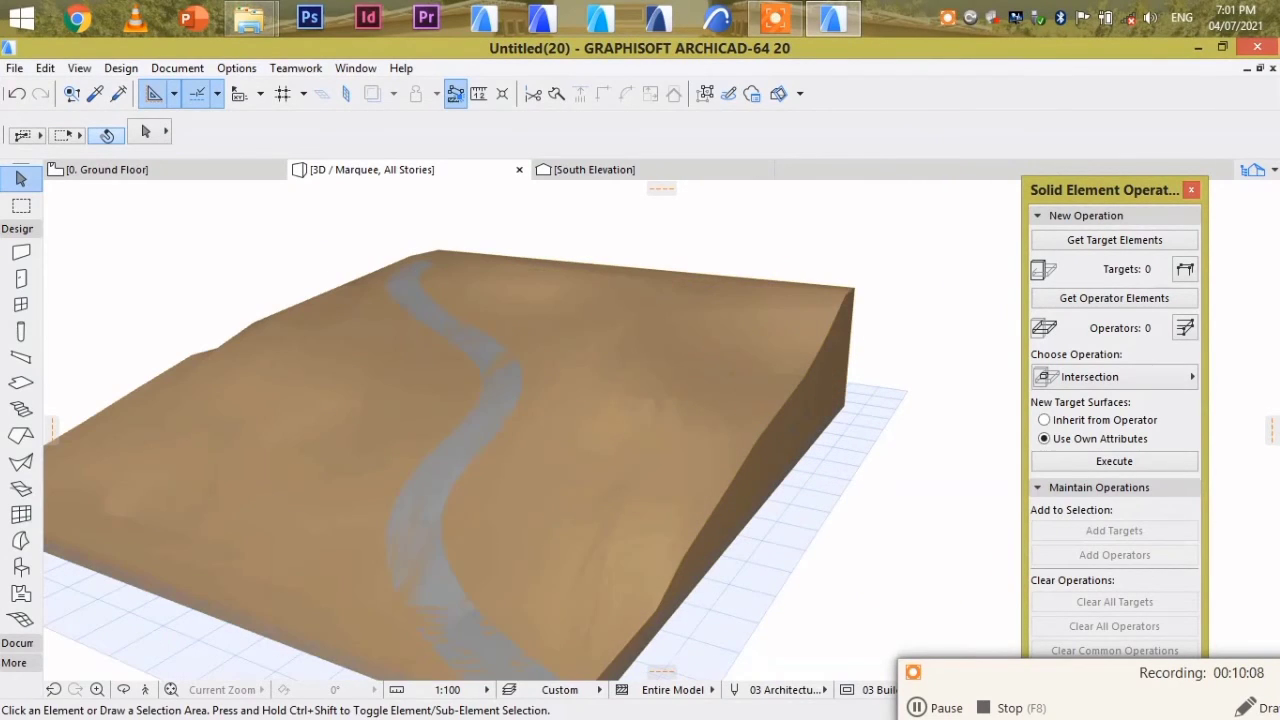
- Override the top surface of the golden beige terrain mesh with Paint - Forest Green and apply it
click(840, 305)
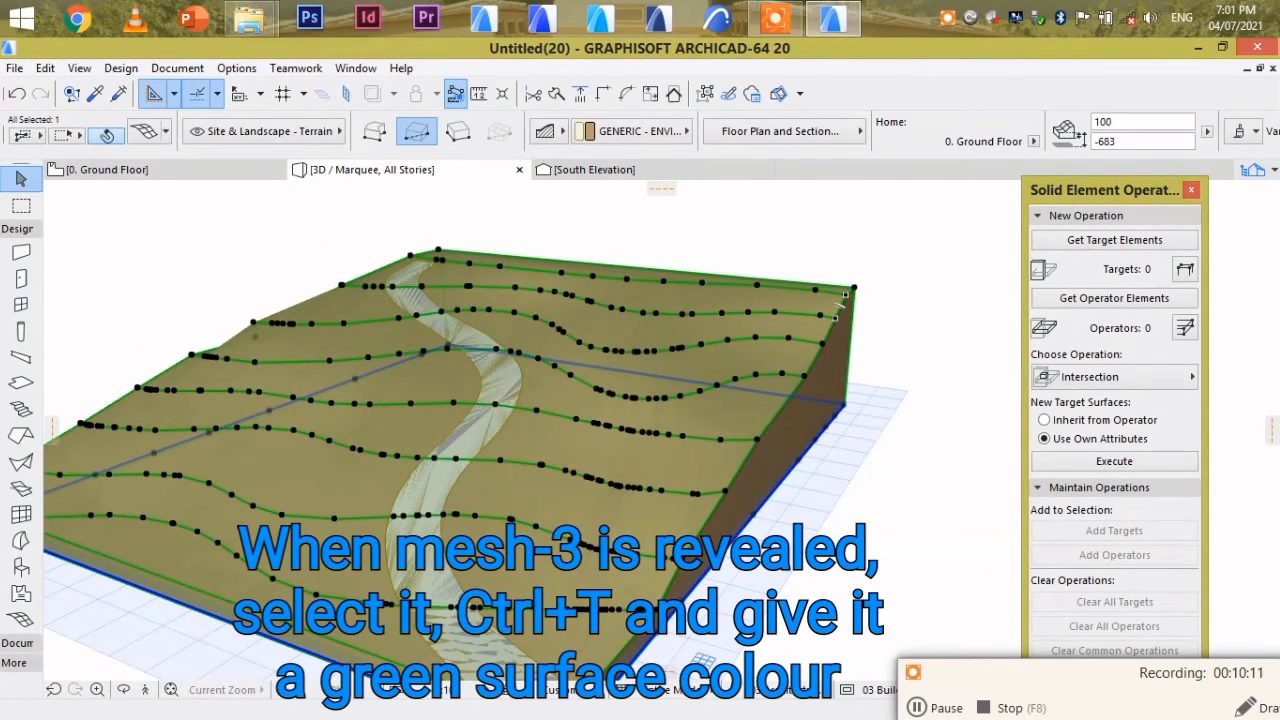
key(ctrl+t)
click(560, 528)
click(942, 274)
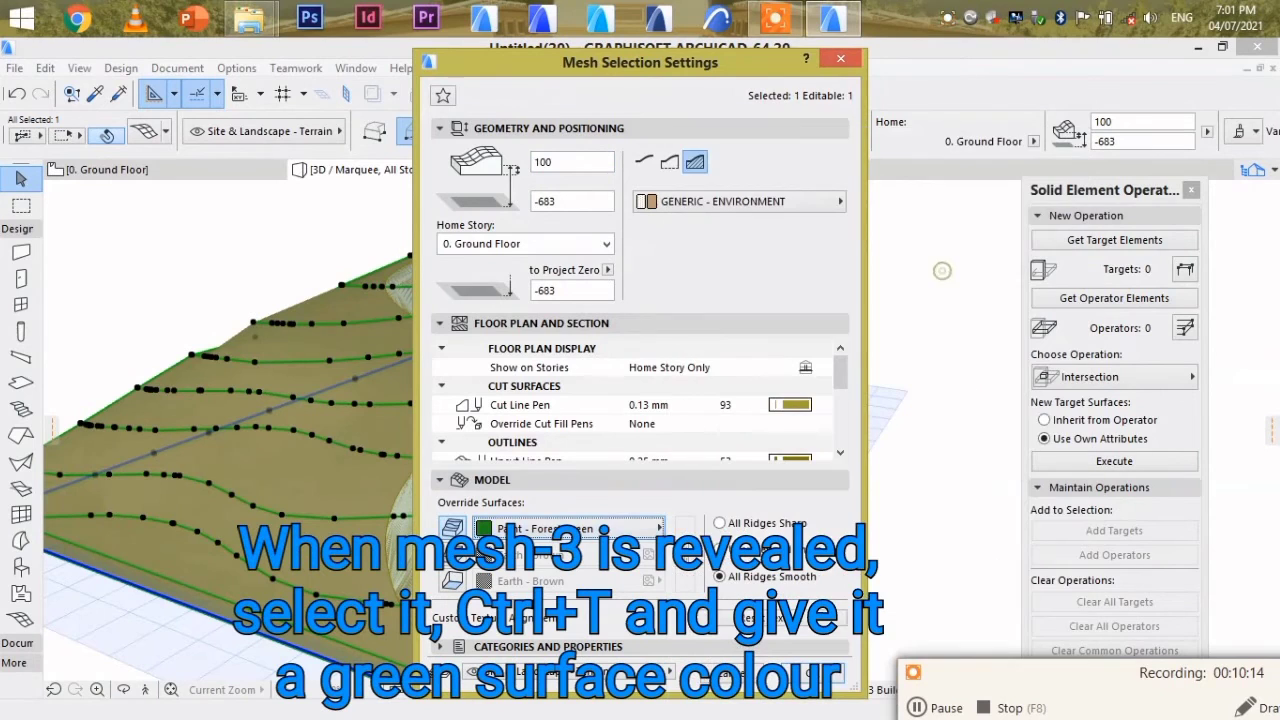
key(Return)
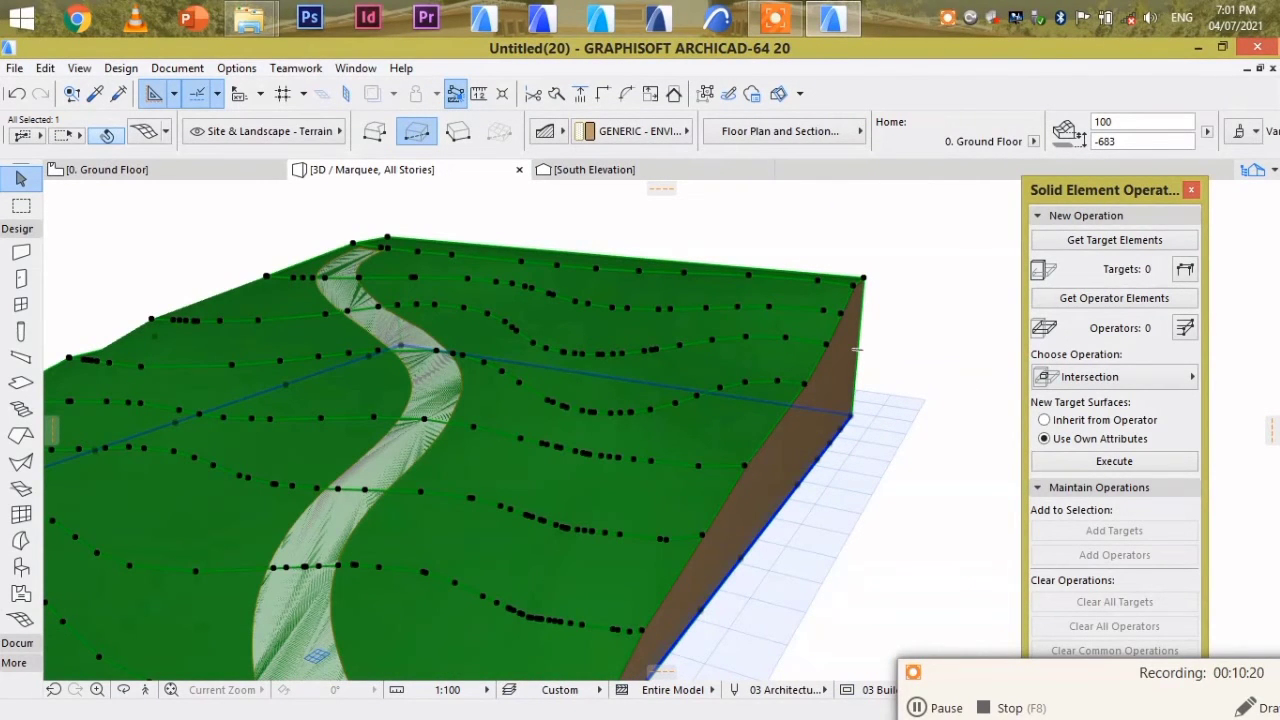
- Move the green terrain mesh vertically down to an elevation of about -901, slightly below the road mesh, and deselect it
key(ctrl+d)
click(862, 282)
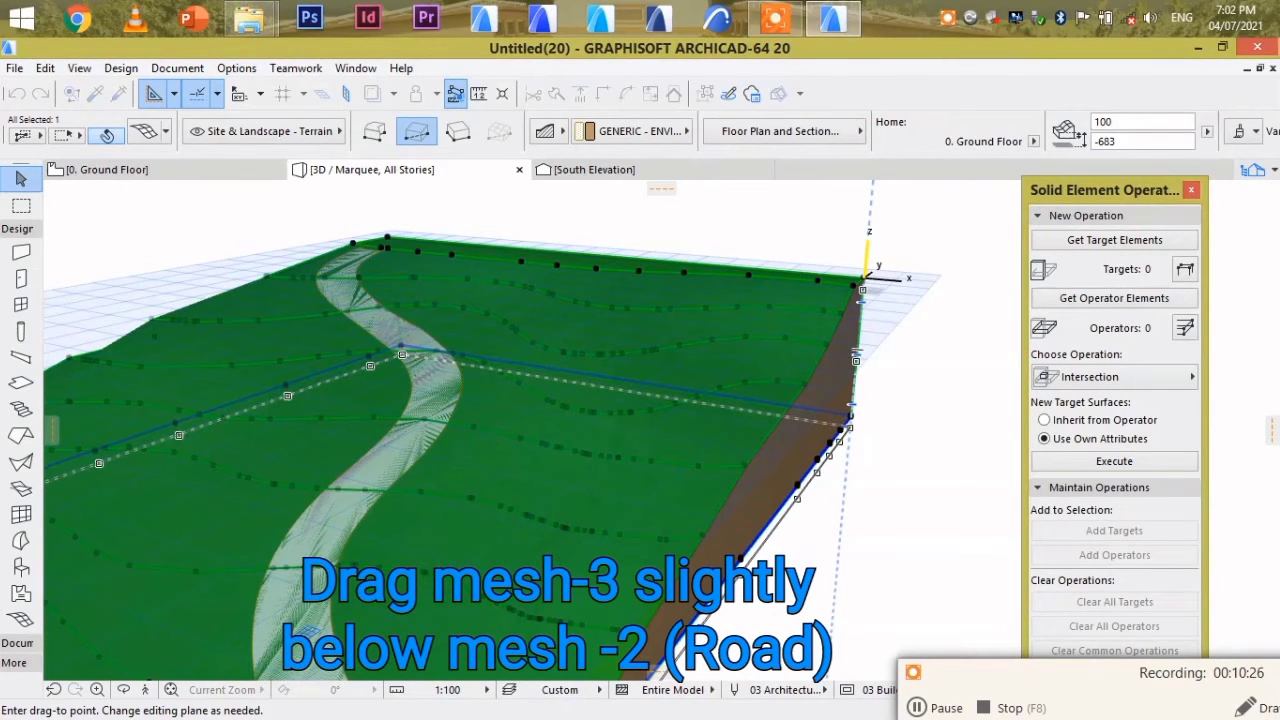
click(856, 358)
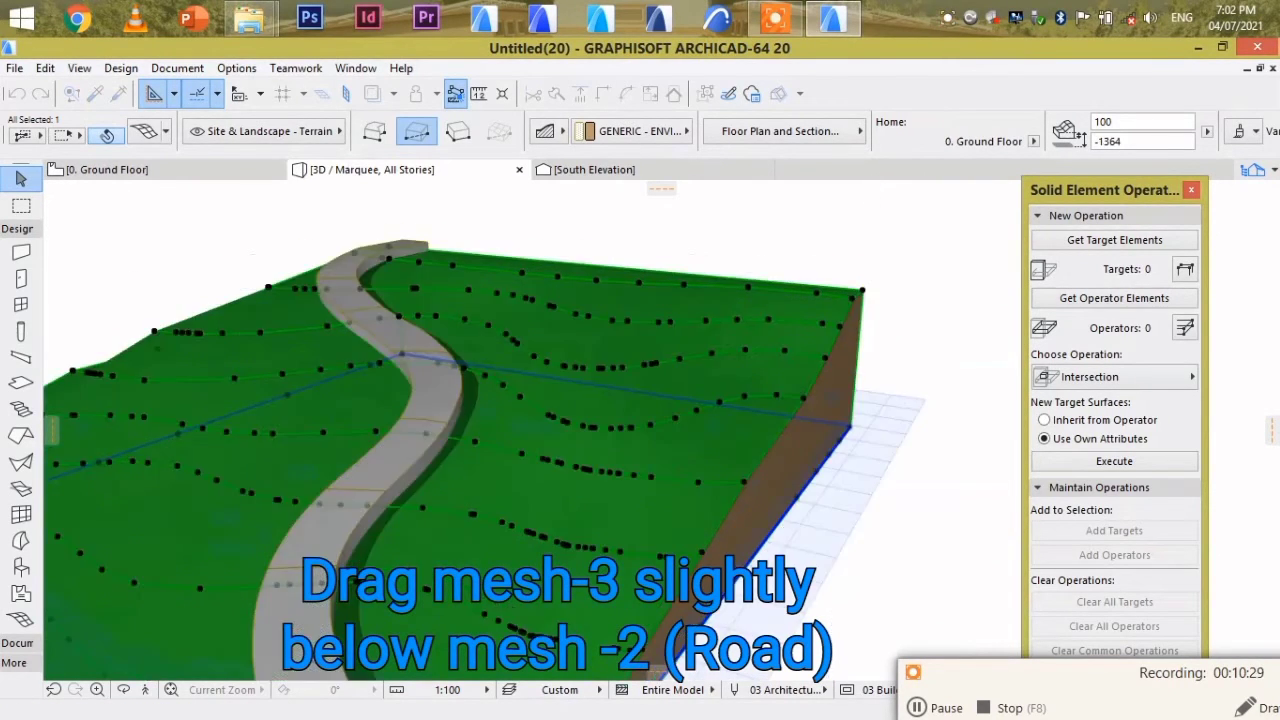
scroll(876, 302, up, 1)
key(ctrl+d)
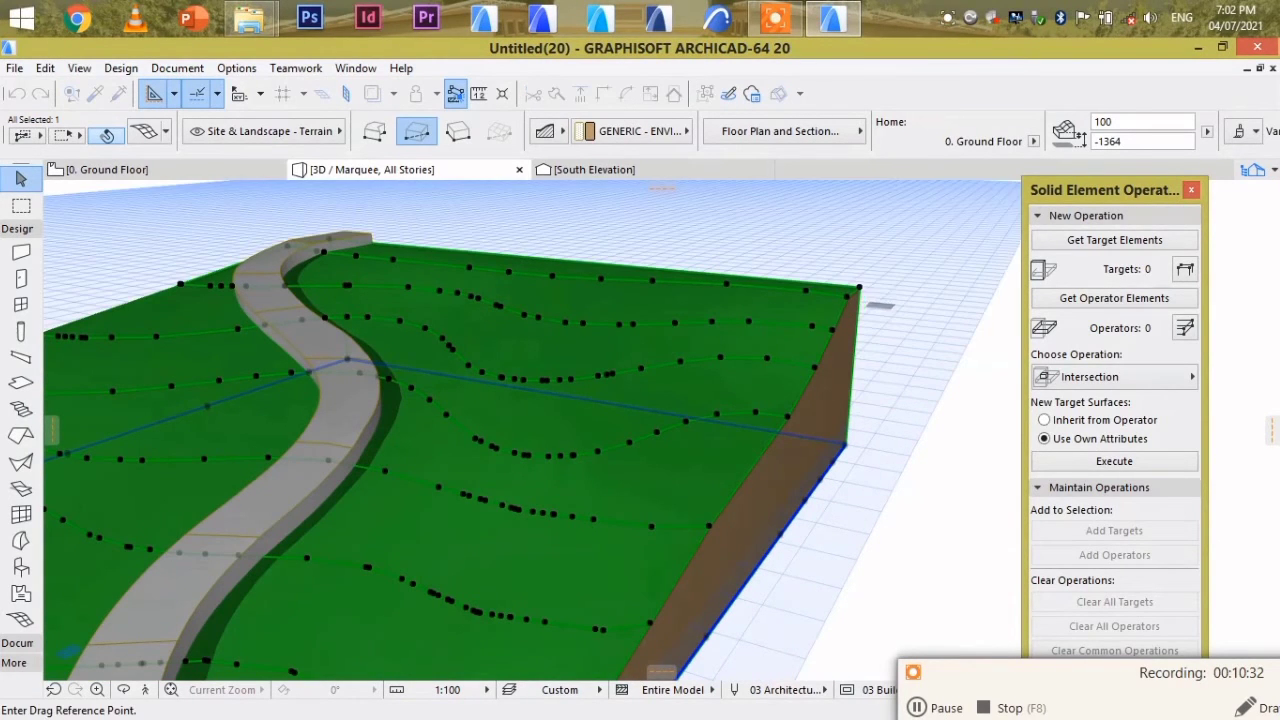
click(861, 286)
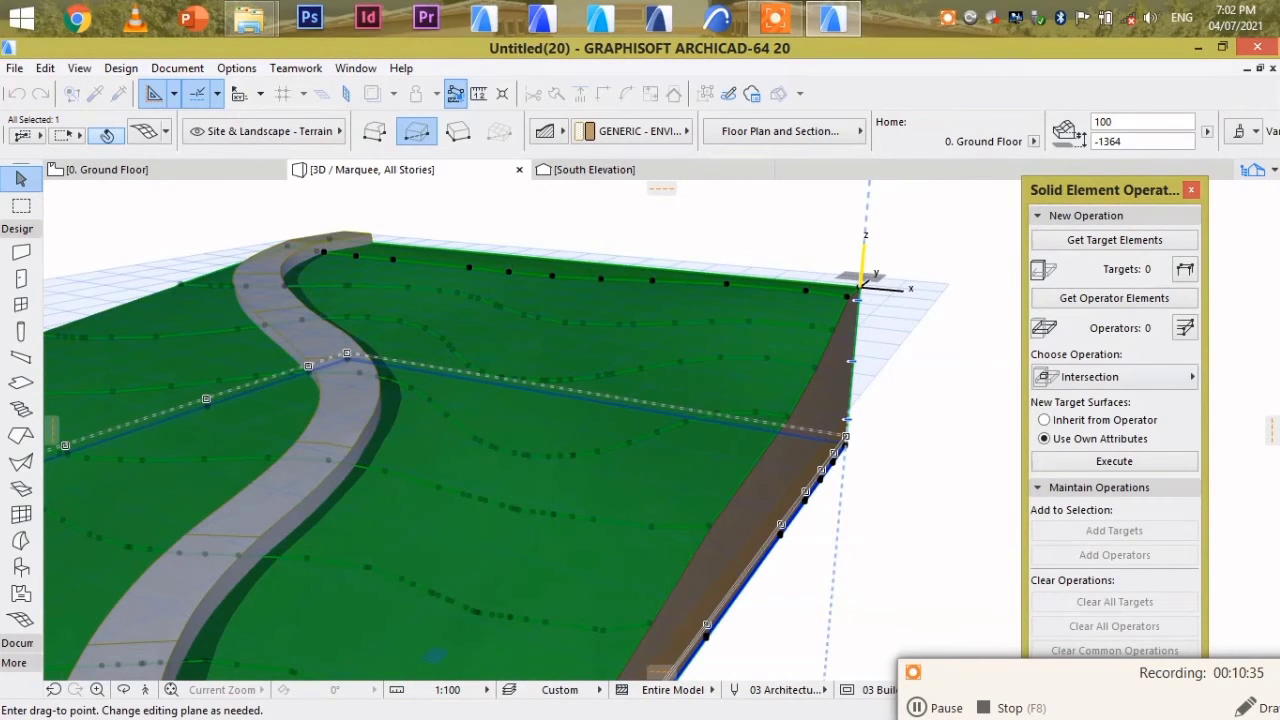
click(848, 420)
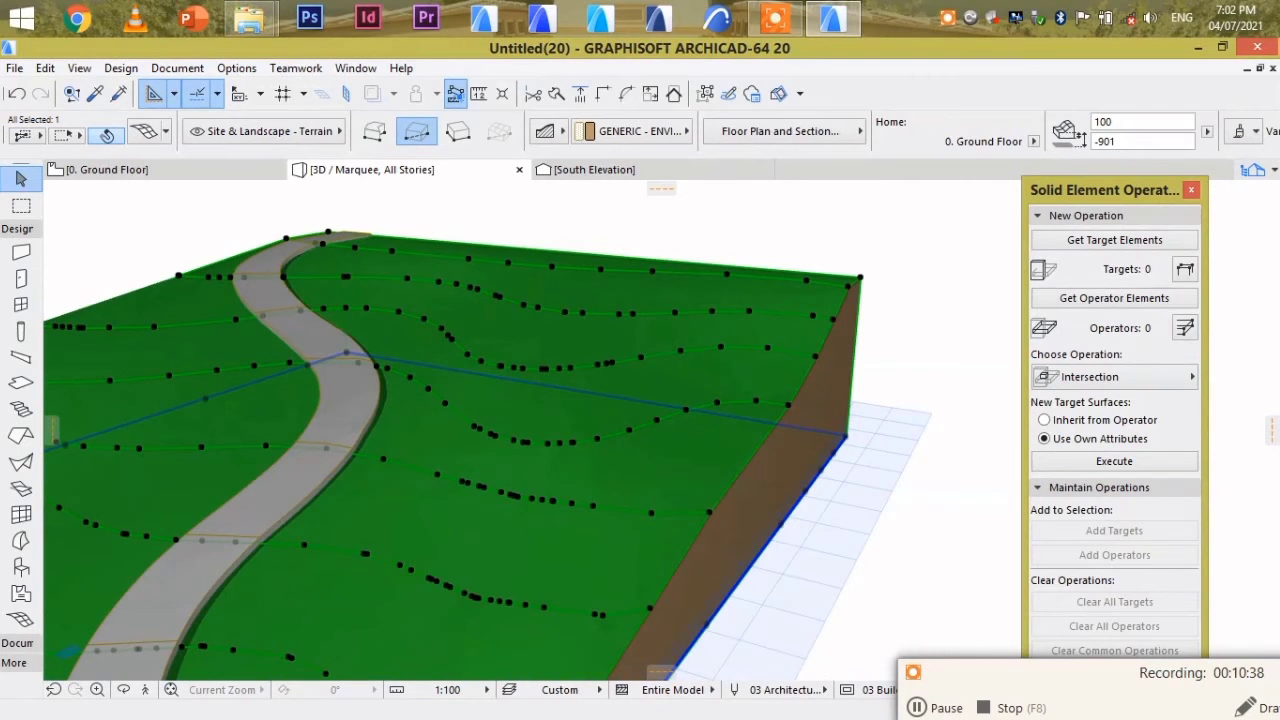
scroll(925, 348, down, 5)
key(Escape)
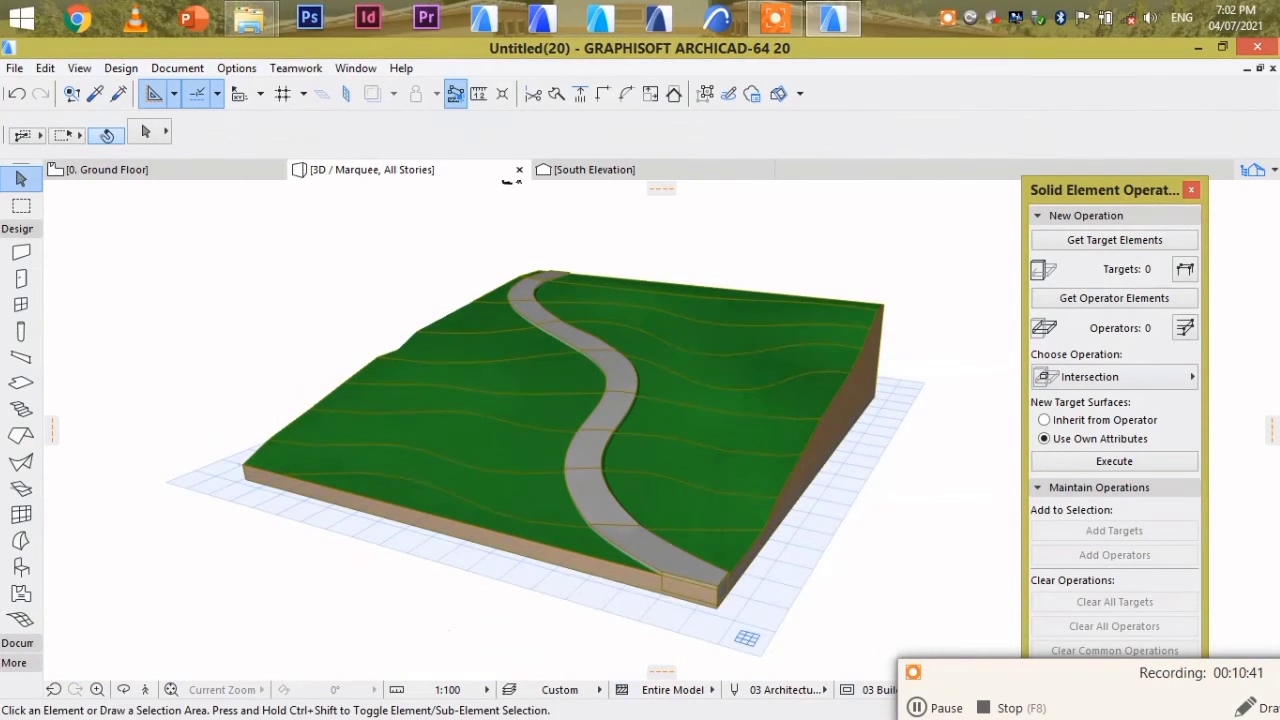
click(124, 690)
drag(240, 365, 390, 390)
drag(760, 475, 836, 440)
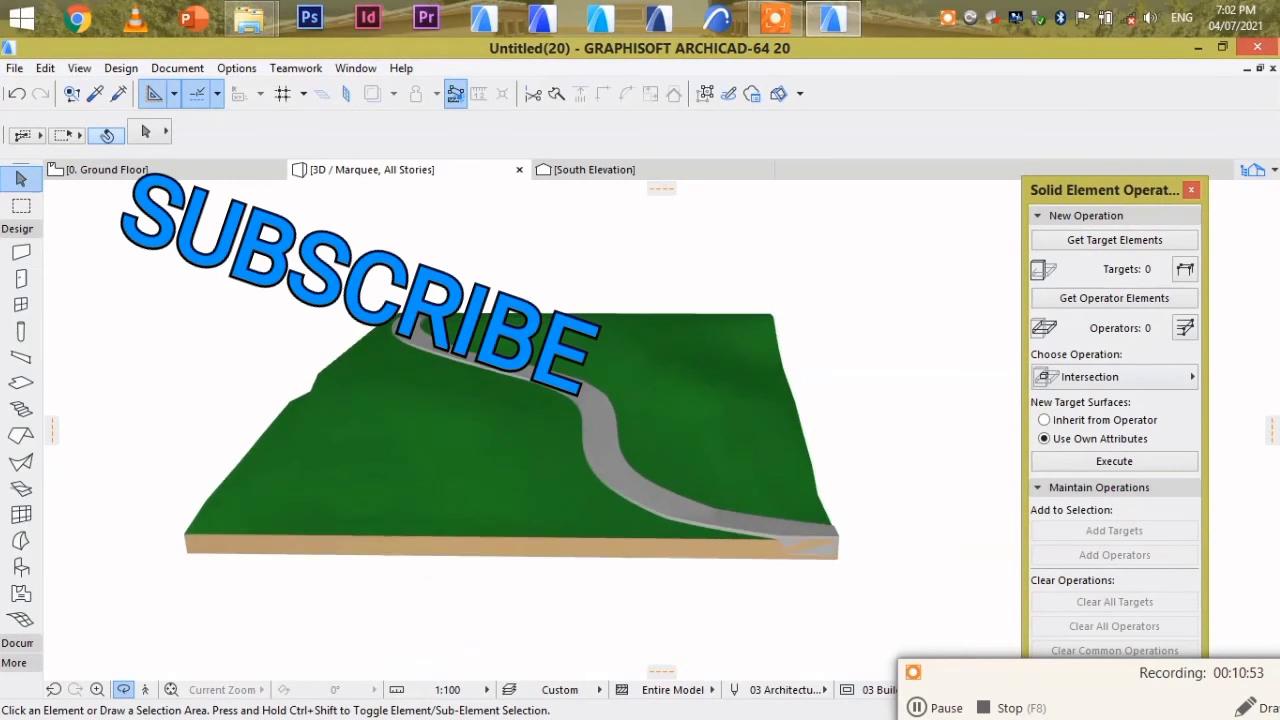
shift+middle_drag(600, 400, 616, 456)
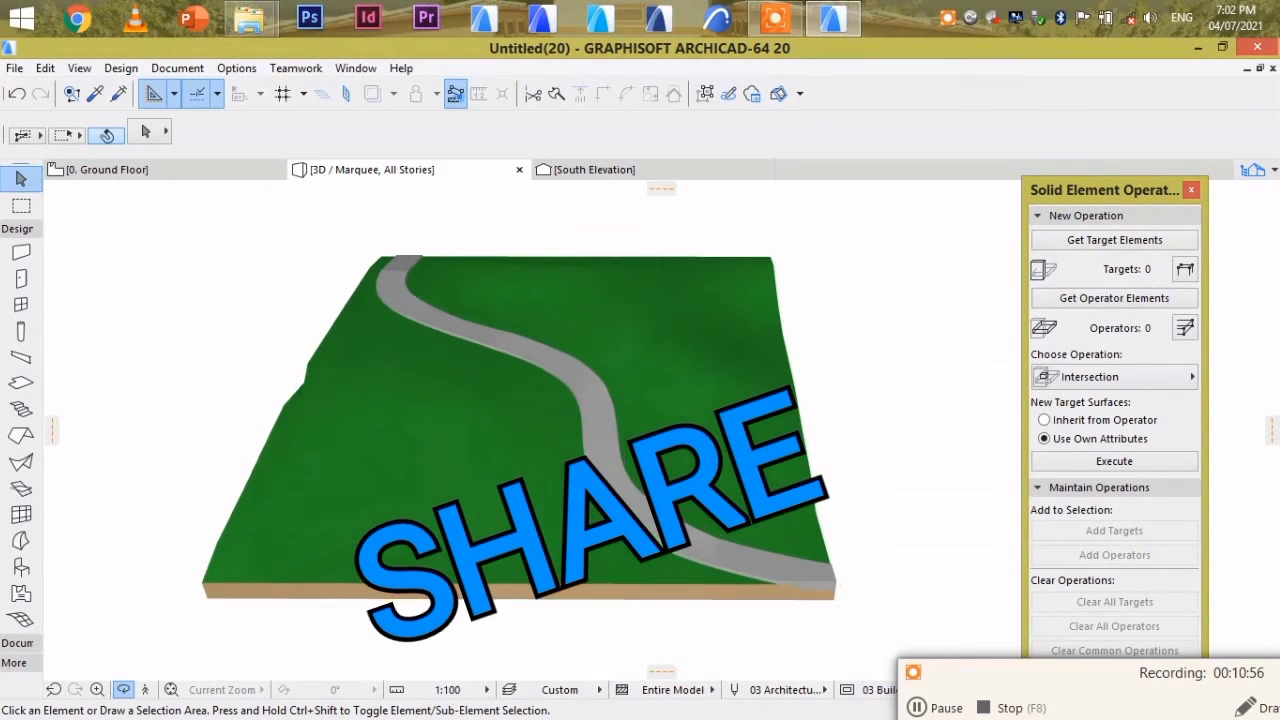